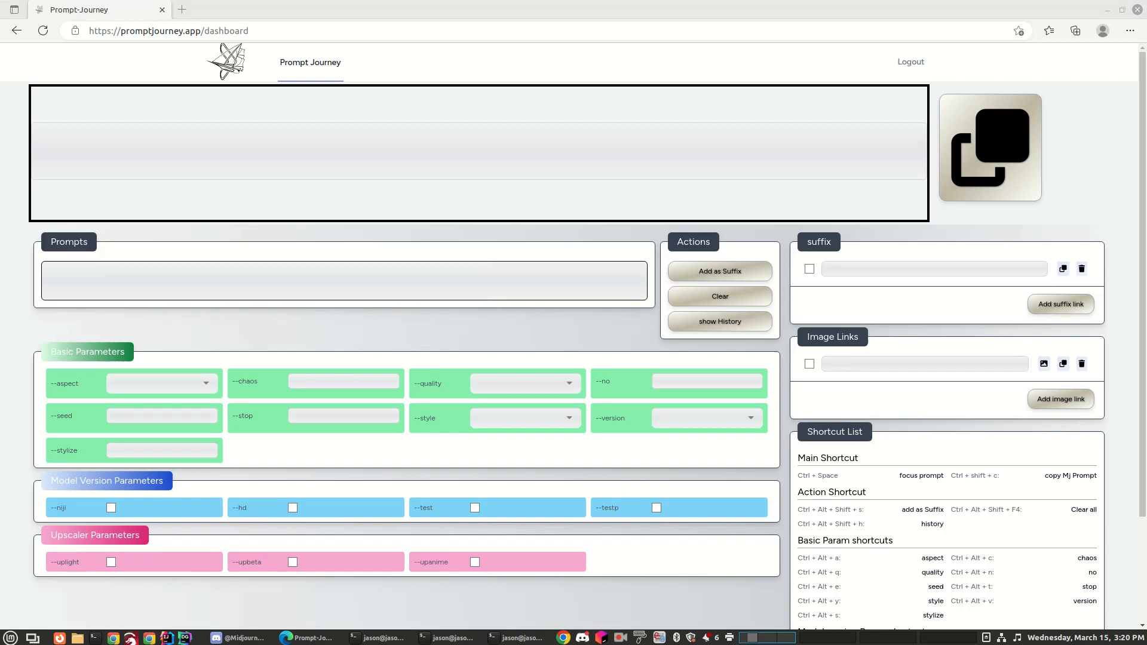
# - Enter "young mid 20s girl walking in a field" as the prompt text
pyautogui.hotkey('ctrl', 'c')
pyautogui.click(172, 275)
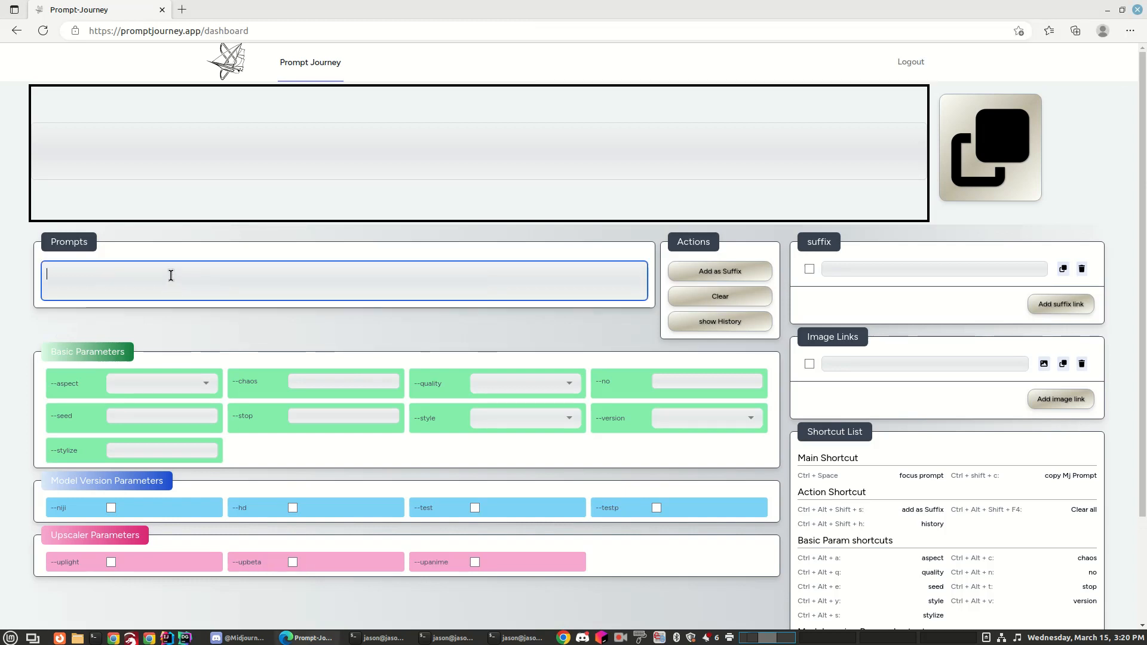
pyautogui.hotkey('ctrl', 'v')
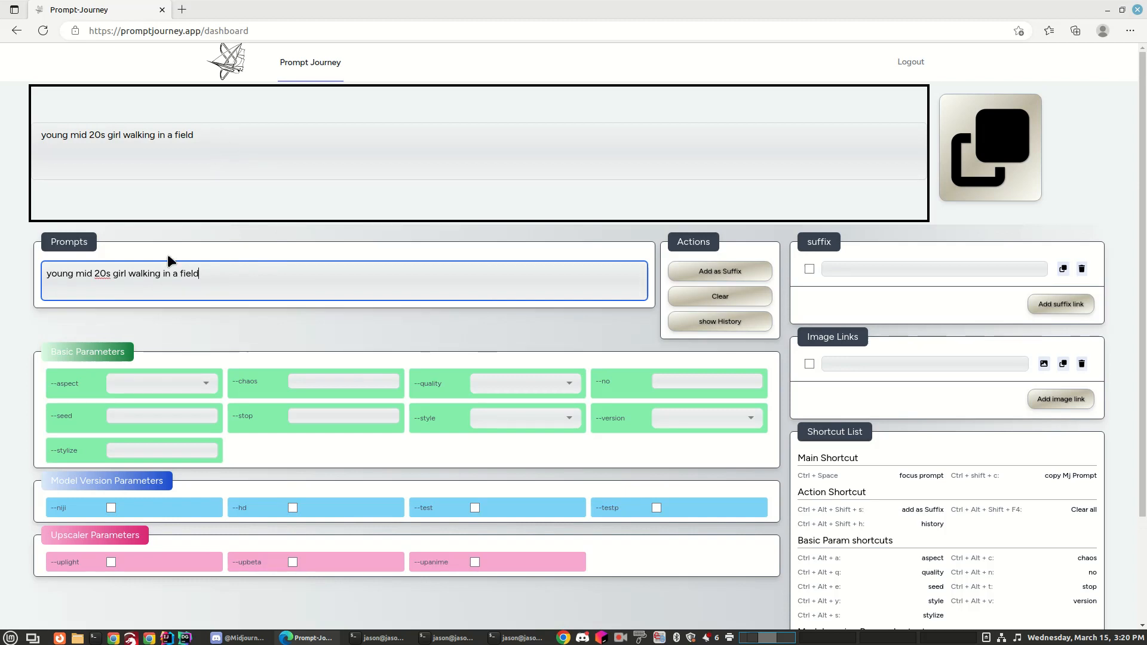
# - Set the aspect parameter to 16:9
pyautogui.click(205, 382)
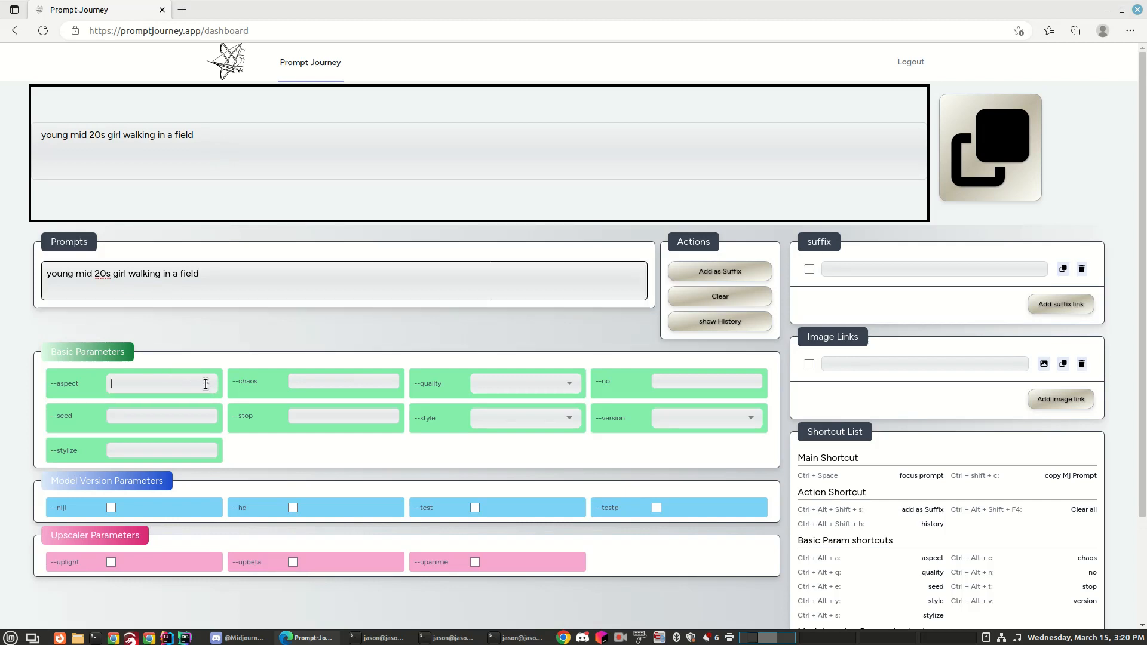
pyautogui.scroll(-3, 172, 454)
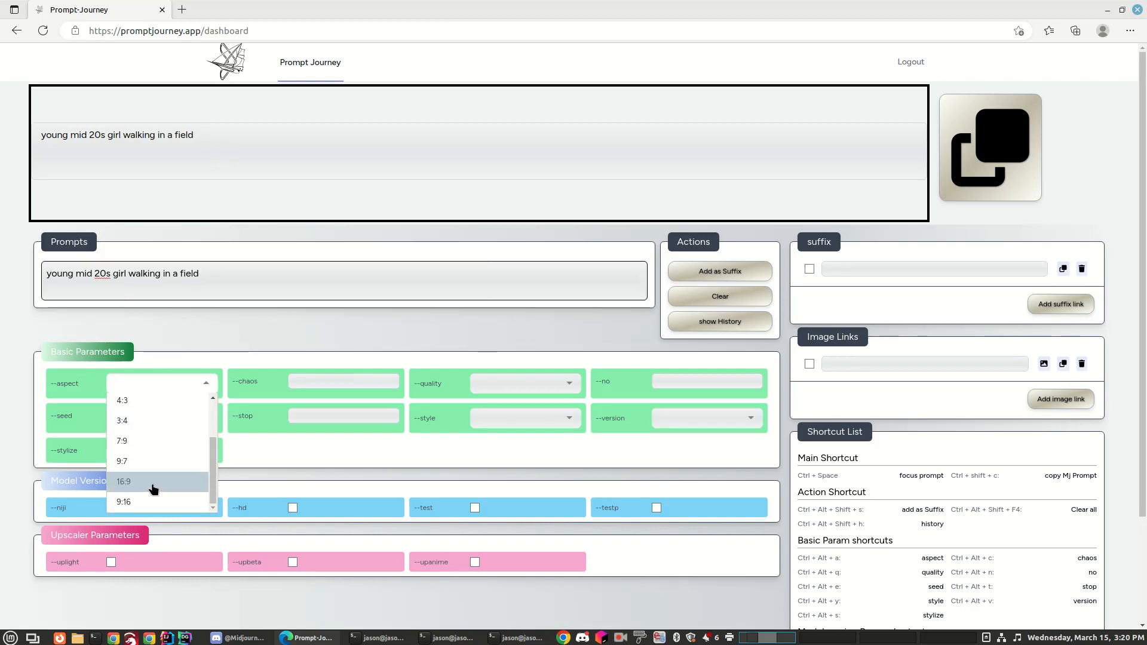
pyautogui.click(157, 485)
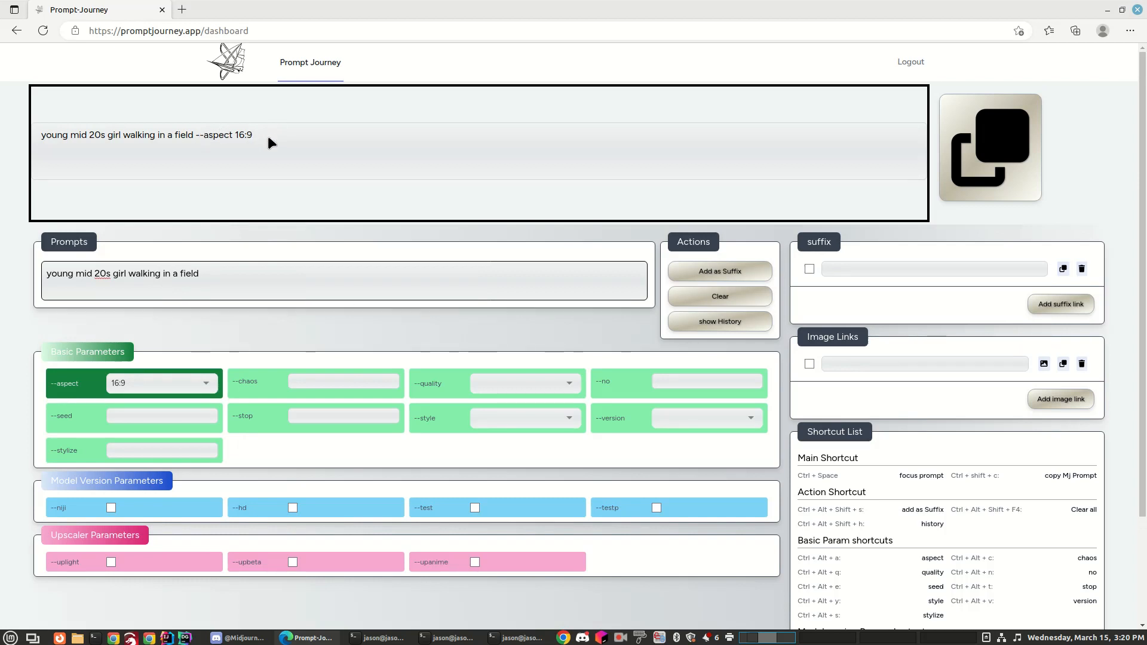
# - Set the chaos parameter to 50 and the stylize parameter to 900
pyautogui.click(322, 379)
pyautogui.write('50')
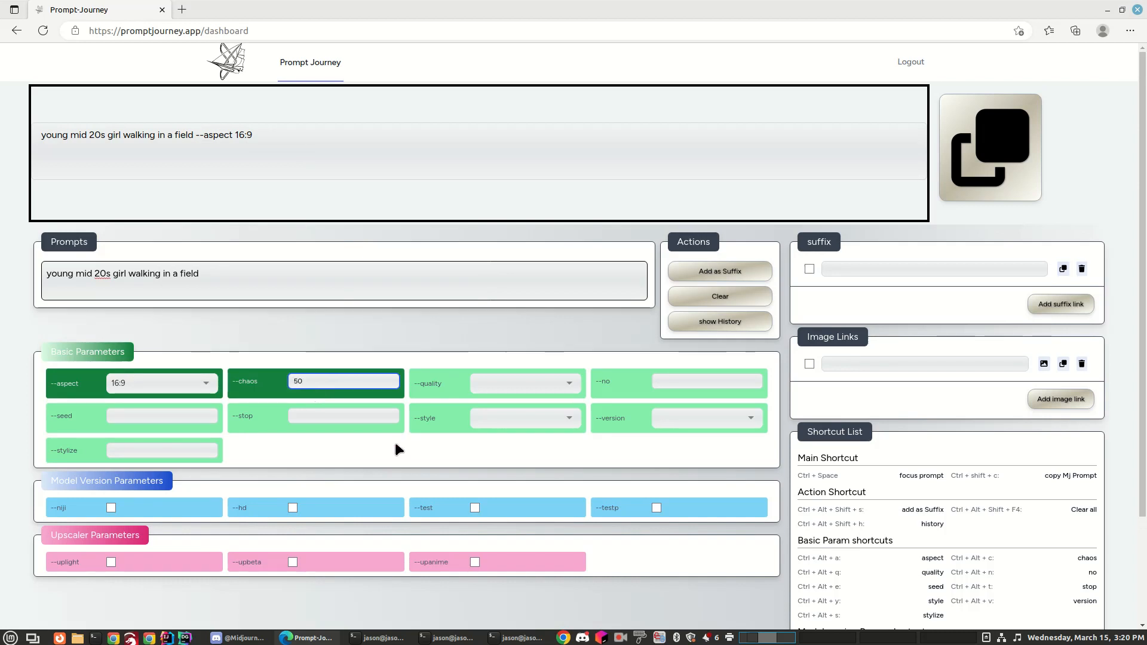
pyautogui.click(174, 452)
pyautogui.write('90')
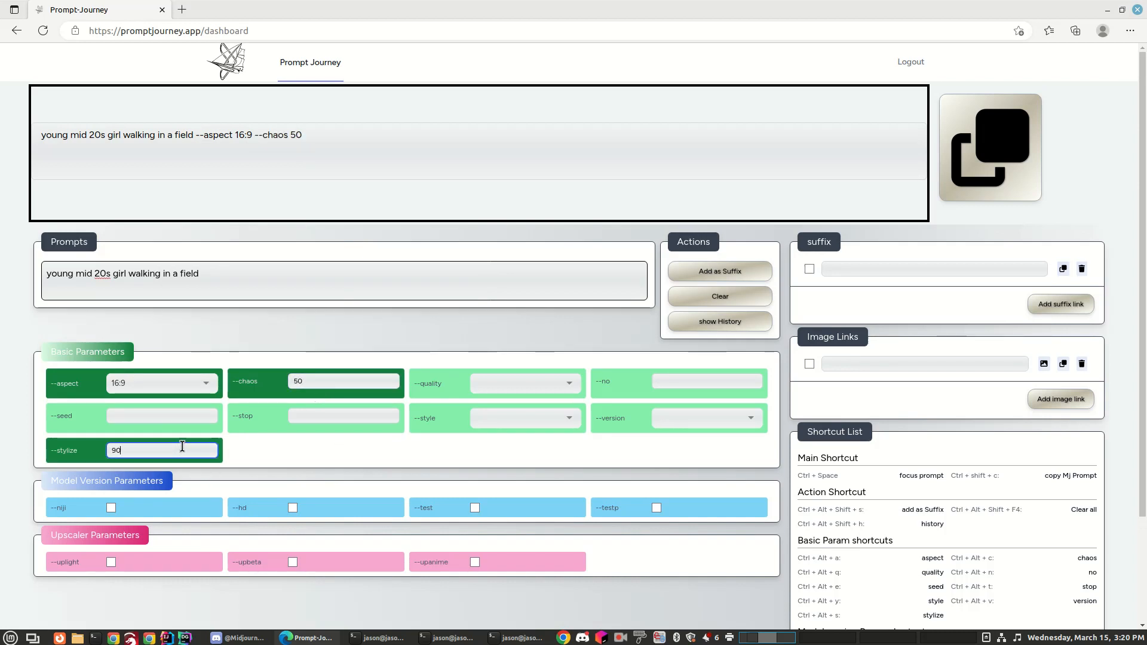
pyautogui.write('0')
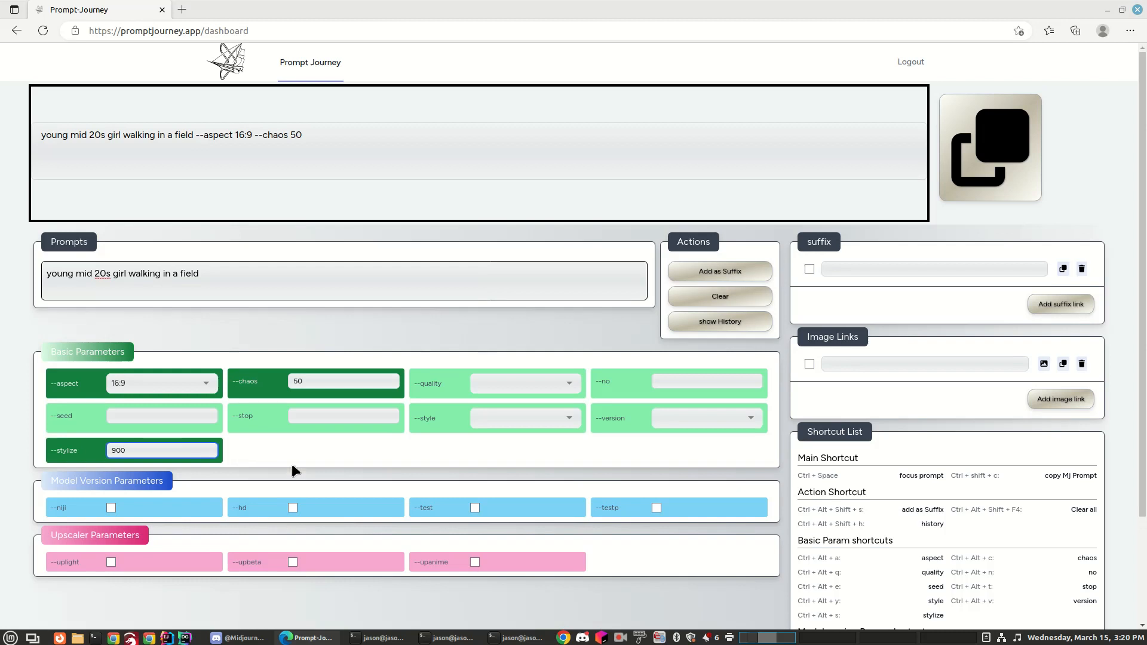
pyautogui.press('Tab')
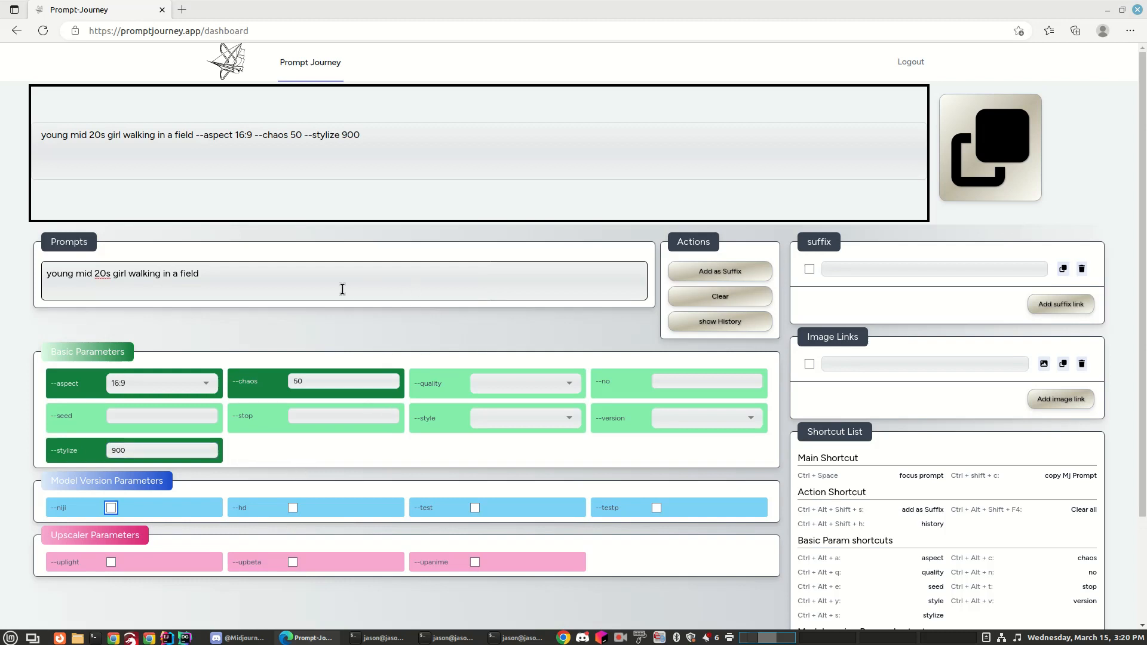
pyautogui.moveTo(361, 131); pyautogui.dragTo(37, 130)
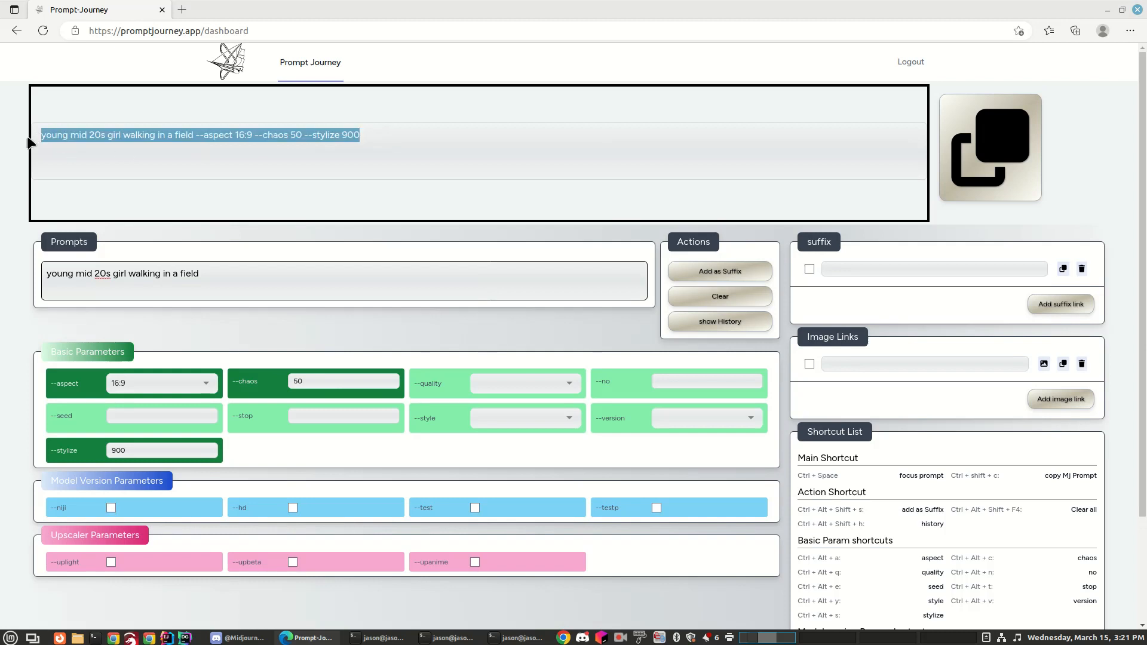
pyautogui.click(201, 275)
pyautogui.moveTo(201, 274); pyautogui.dragTo(43, 276)
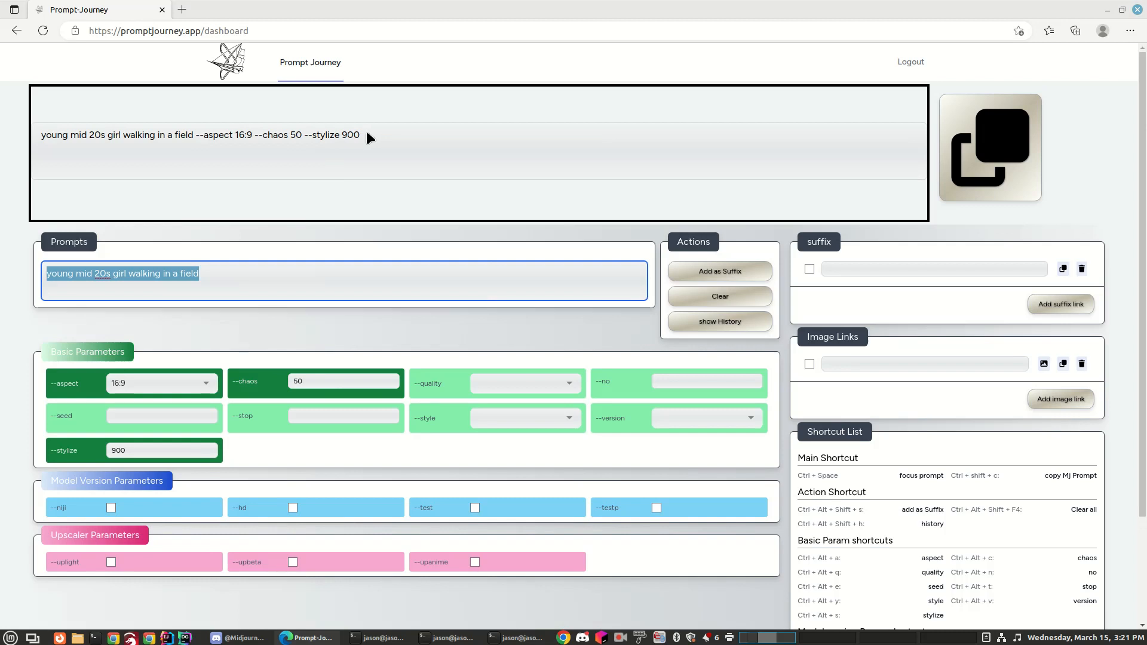
pyautogui.moveTo(366, 135); pyautogui.dragTo(47, 135)
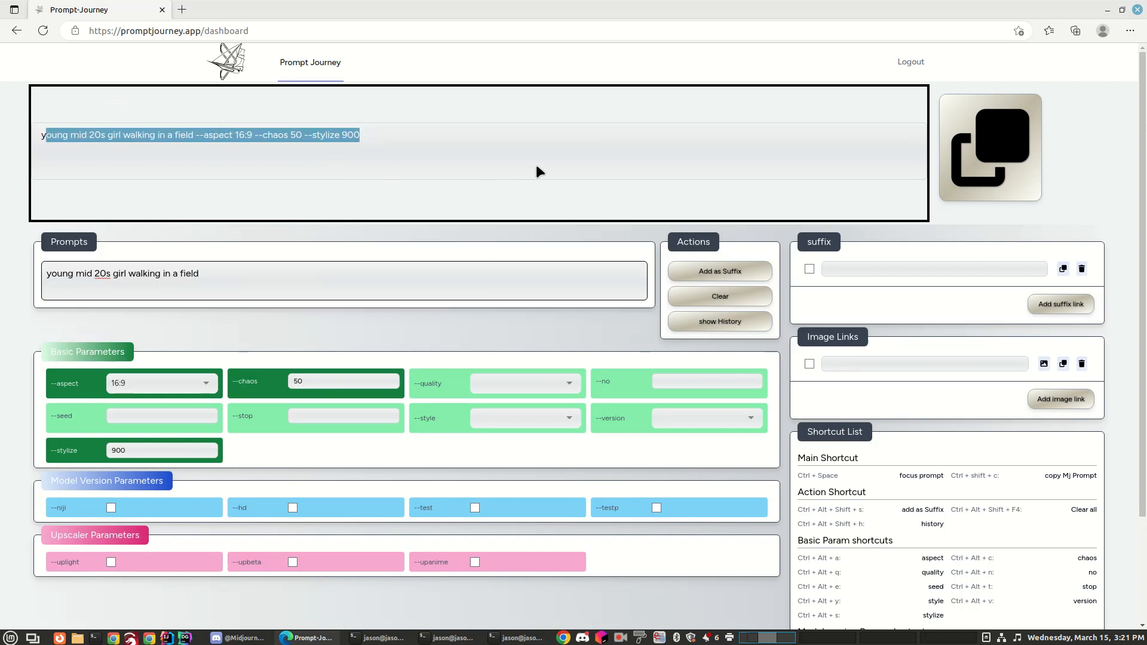
pyautogui.click(391, 158)
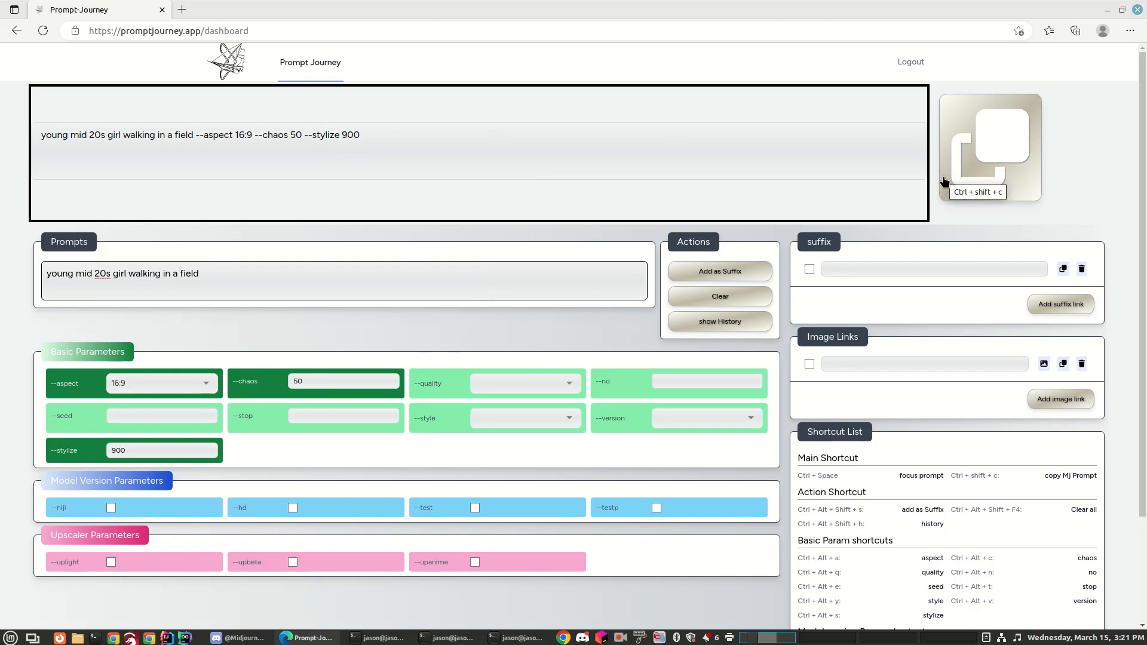
# - Copy the assembled prompt and submit it to the Midjourney Bot in Discord with the /imagine command
pyautogui.click(982, 123)
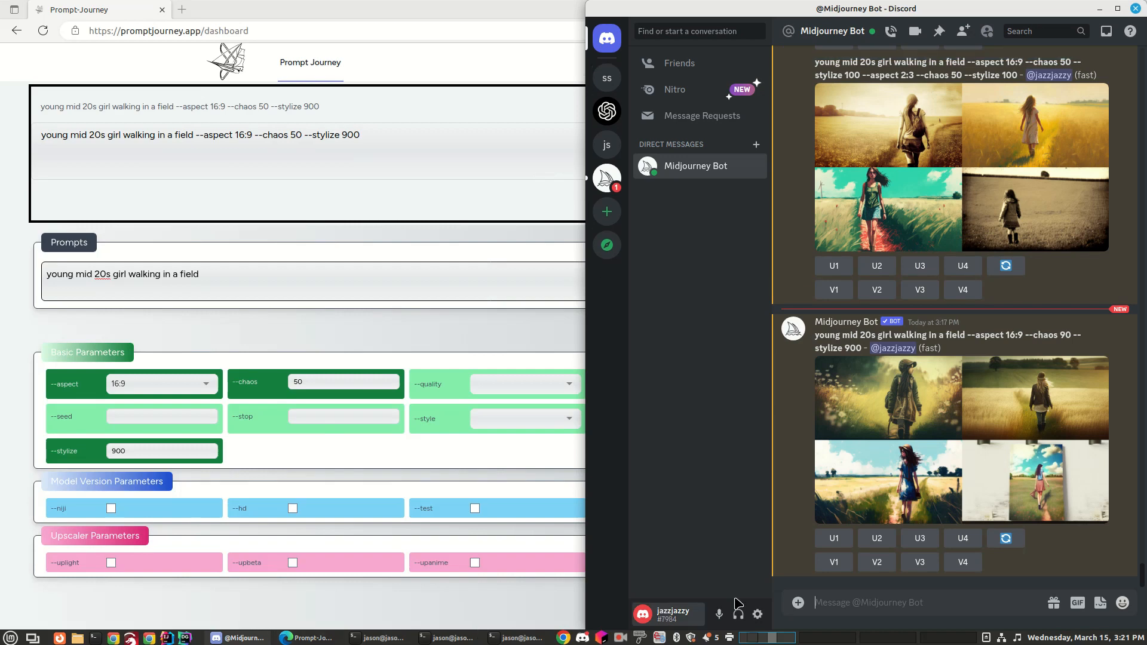
pyautogui.click(242, 638)
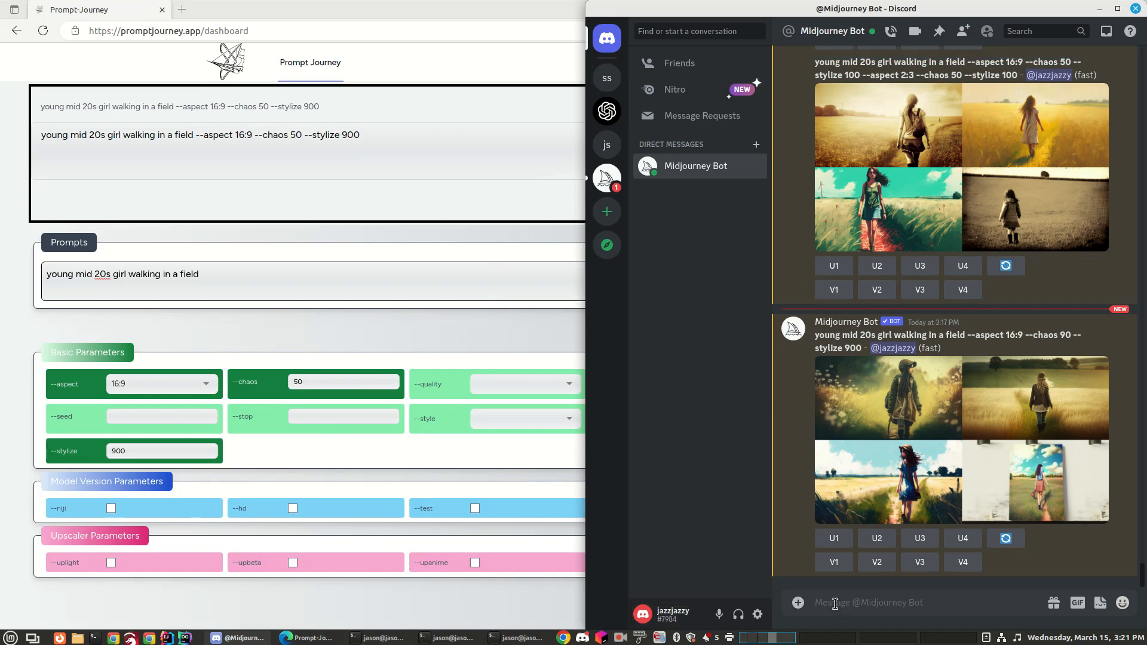
pyautogui.hotkey('ctrl', 'v')
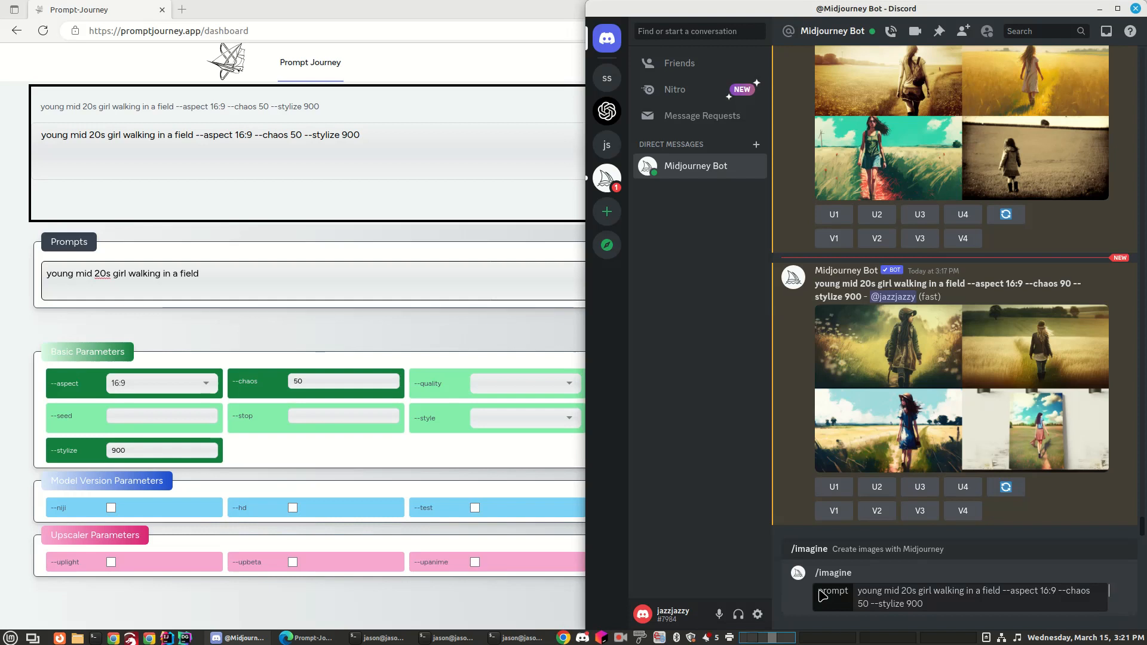
pyautogui.press('Return')
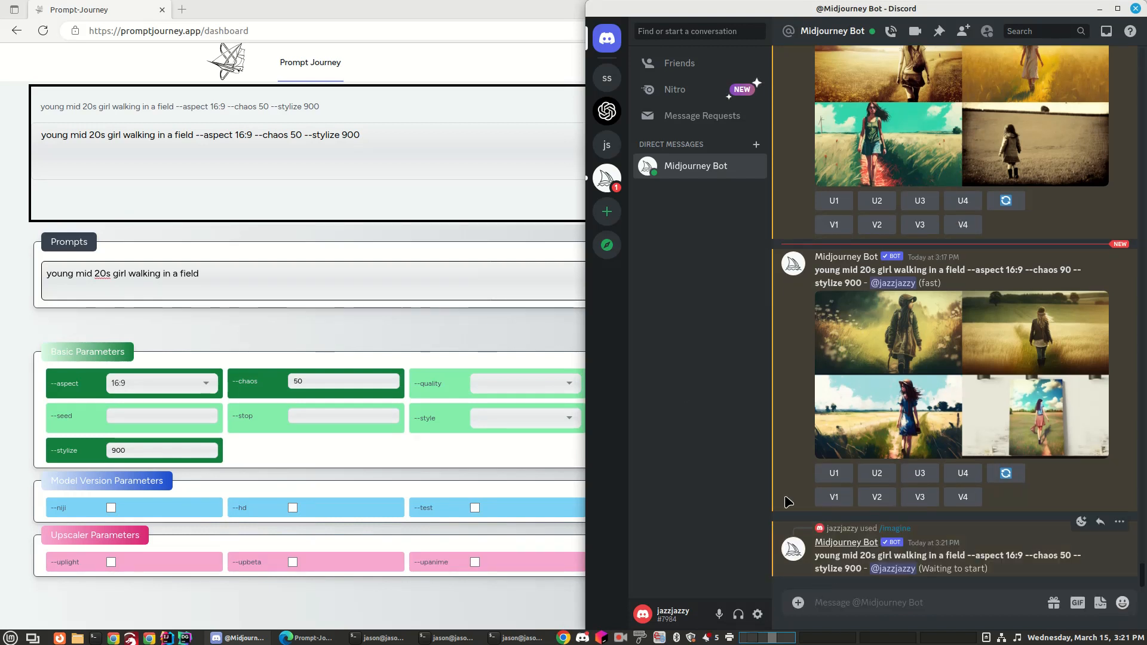
# - Switch back to Prompt Journey, clear the chaos parameter and copy the revised prompt
pyautogui.click(449, 4)
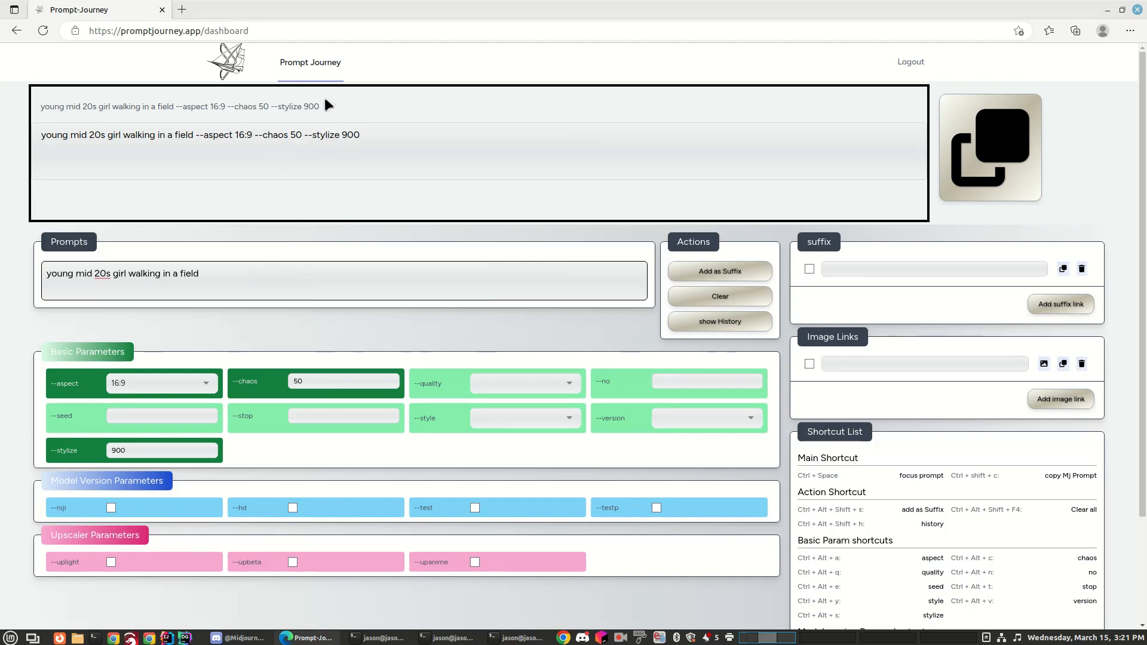
pyautogui.moveTo(325, 102); pyautogui.dragTo(88, 115)
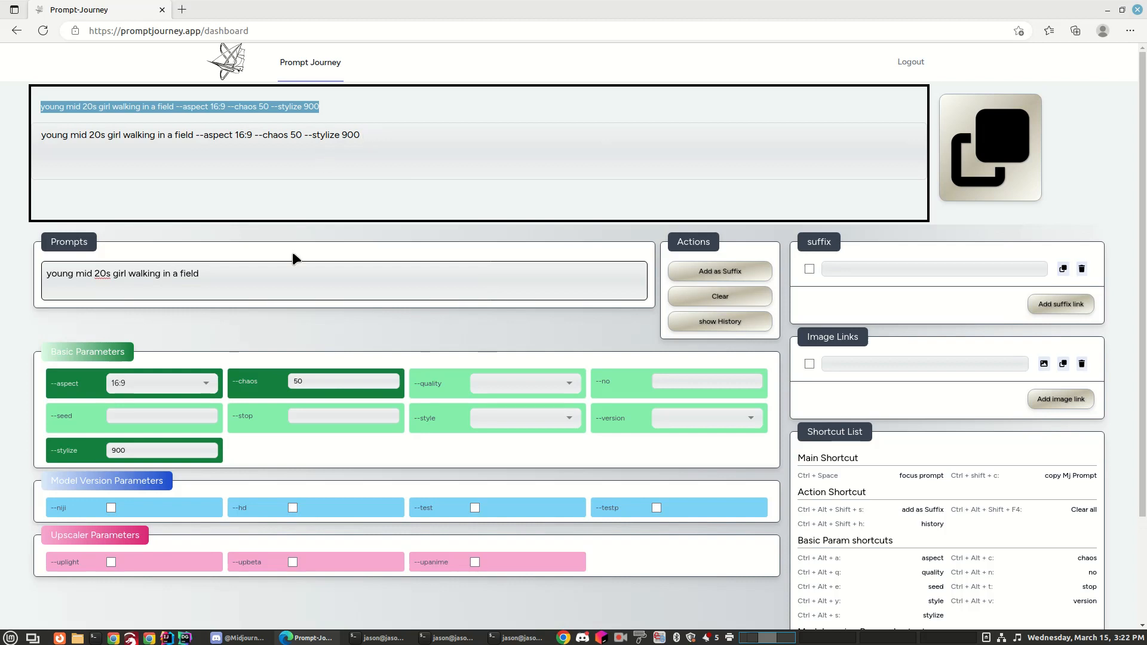
pyautogui.hotkey('ctrl', 'alt', 'c')
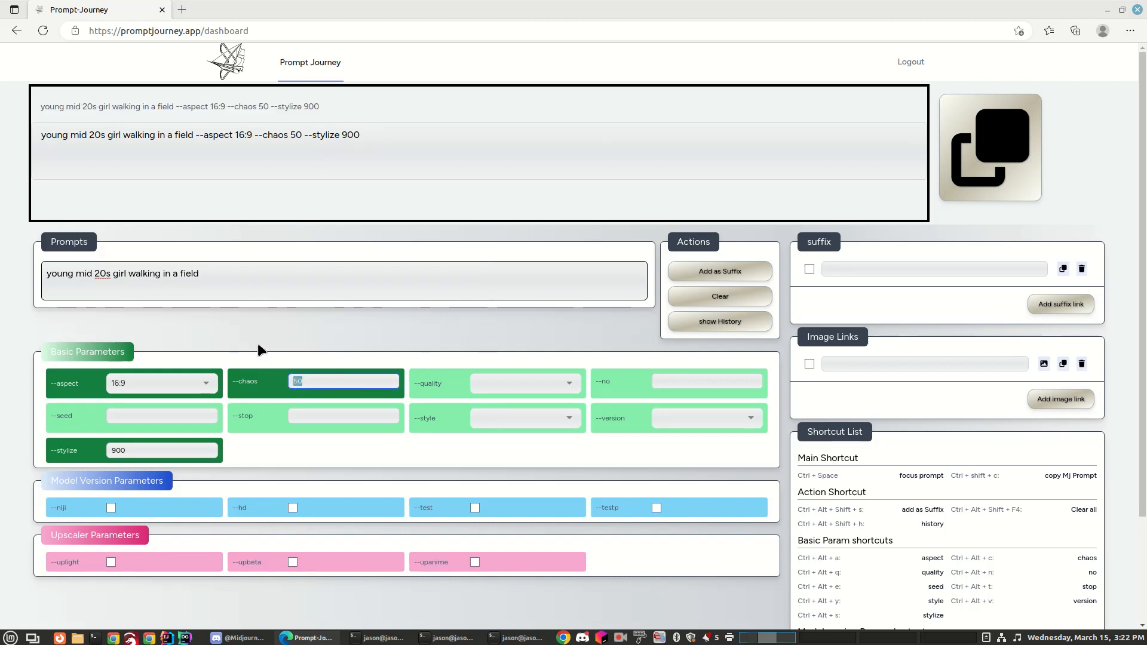
pyautogui.press('BackSpace')
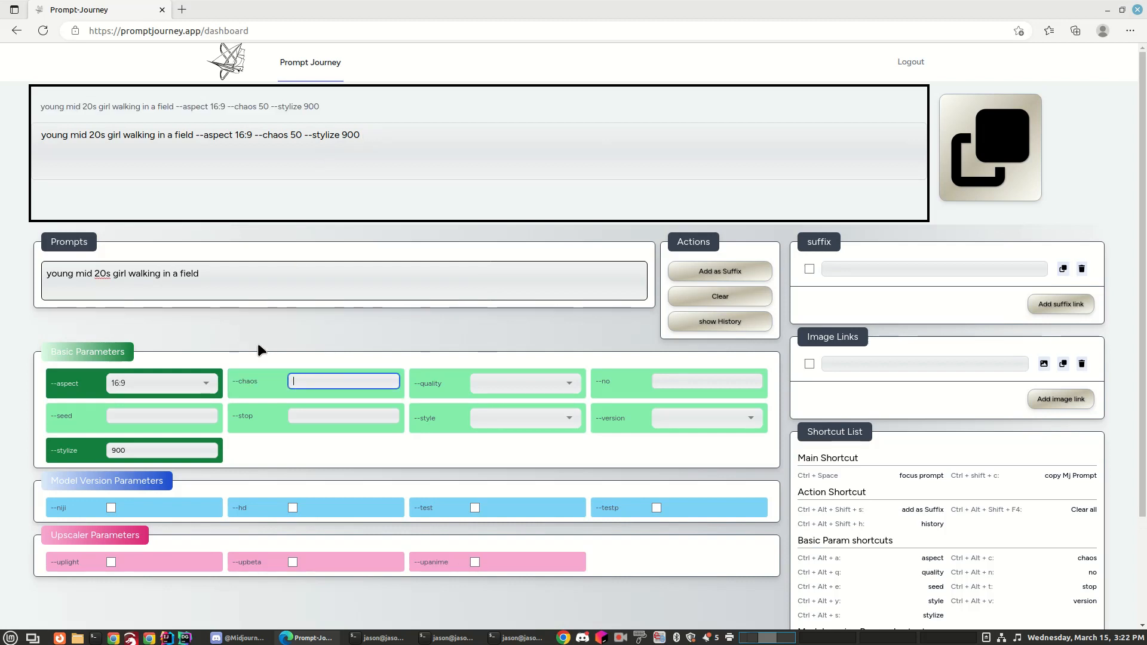
pyautogui.click(987, 158)
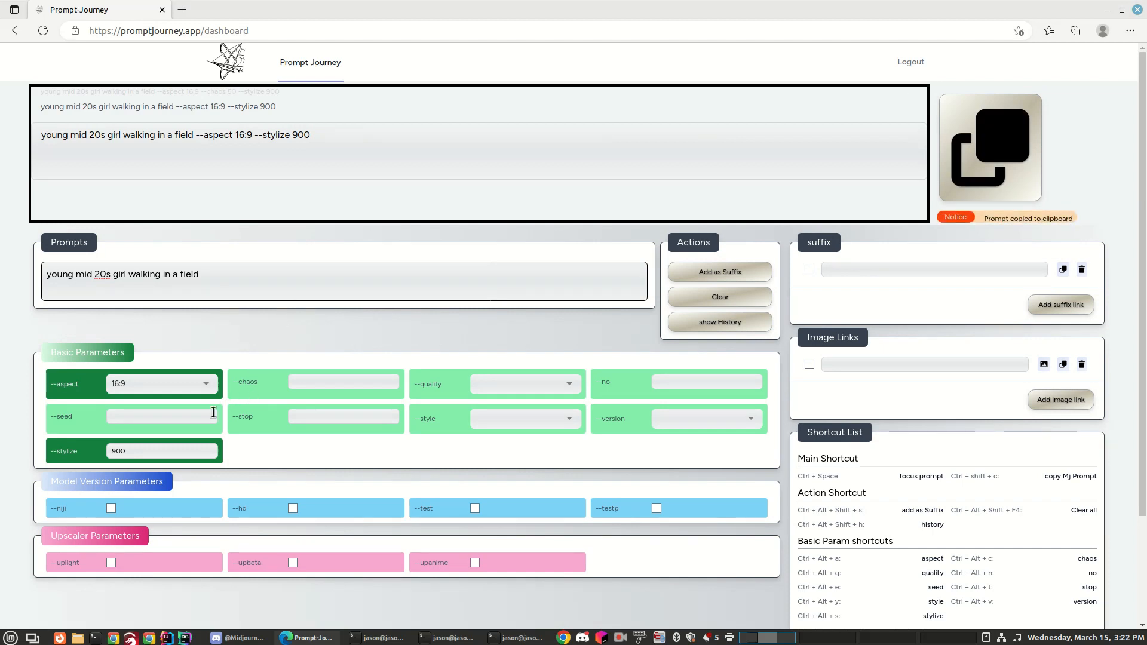
# - Clear the stylize parameter and copy the prompt with only the aspect setting
pyautogui.hotkey('ctrl', 'alt', 's')
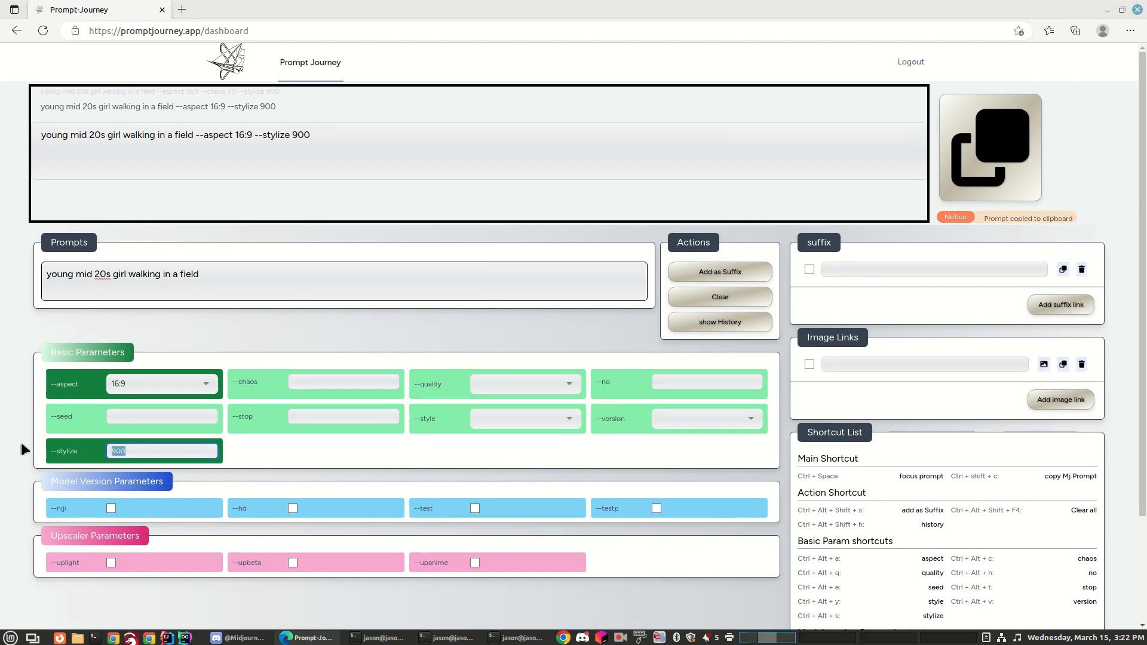
pyautogui.press('BackSpace')
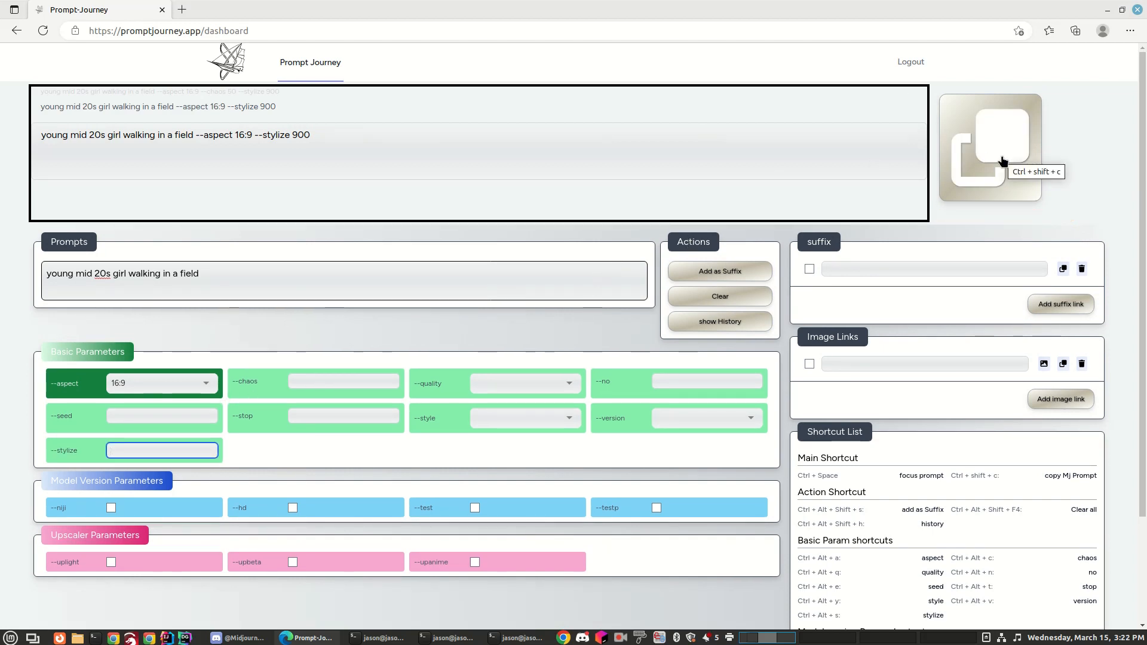
pyautogui.press('Tab')
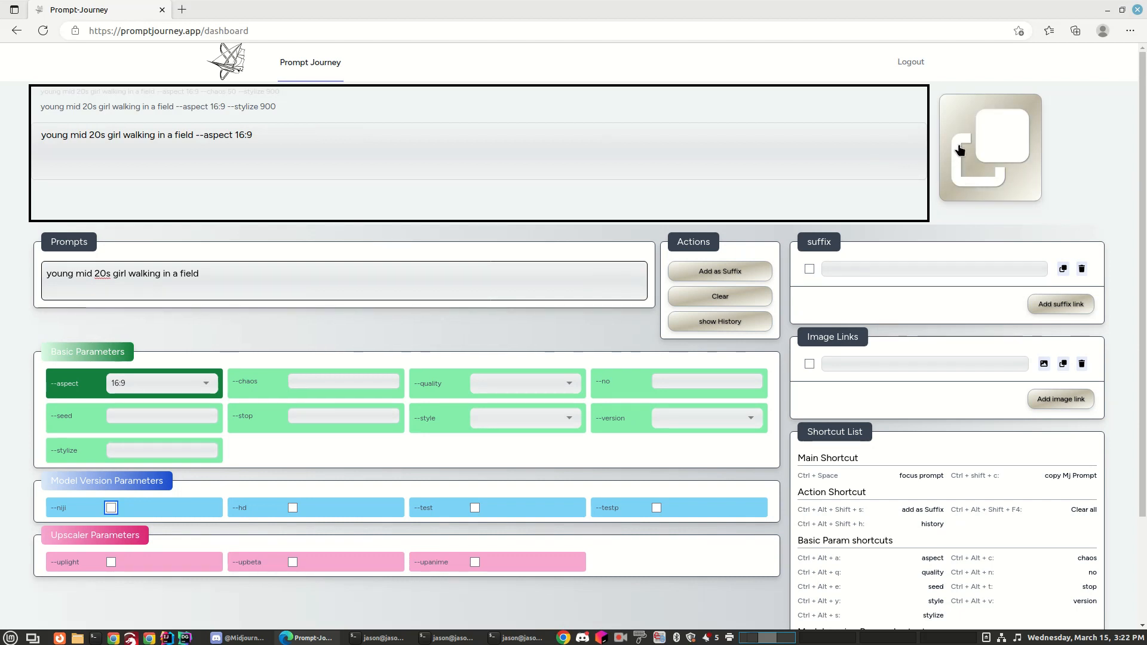
pyautogui.click(1009, 159)
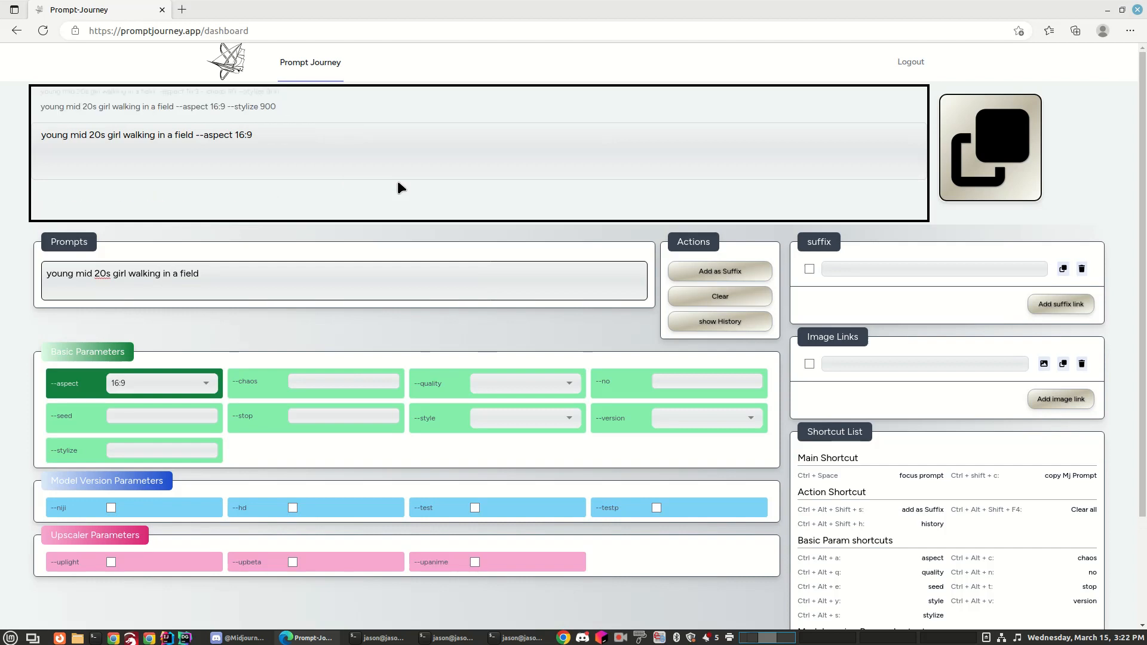
# - Review the prompt history of copied prompts and close it
pyautogui.click(715, 328)
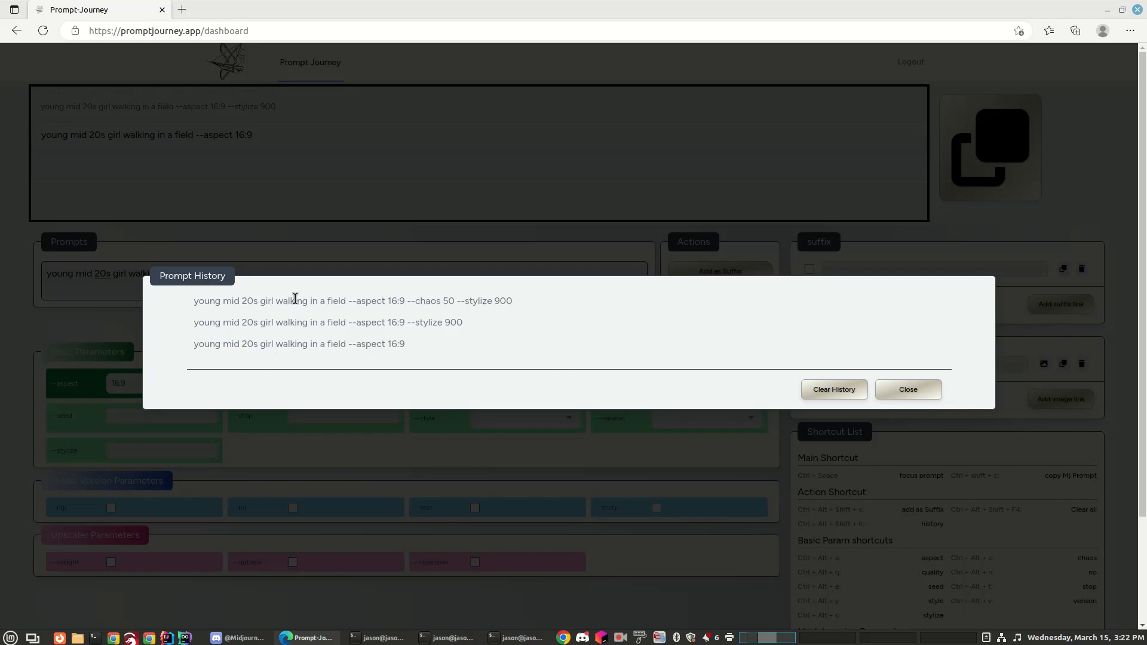
pyautogui.click(902, 391)
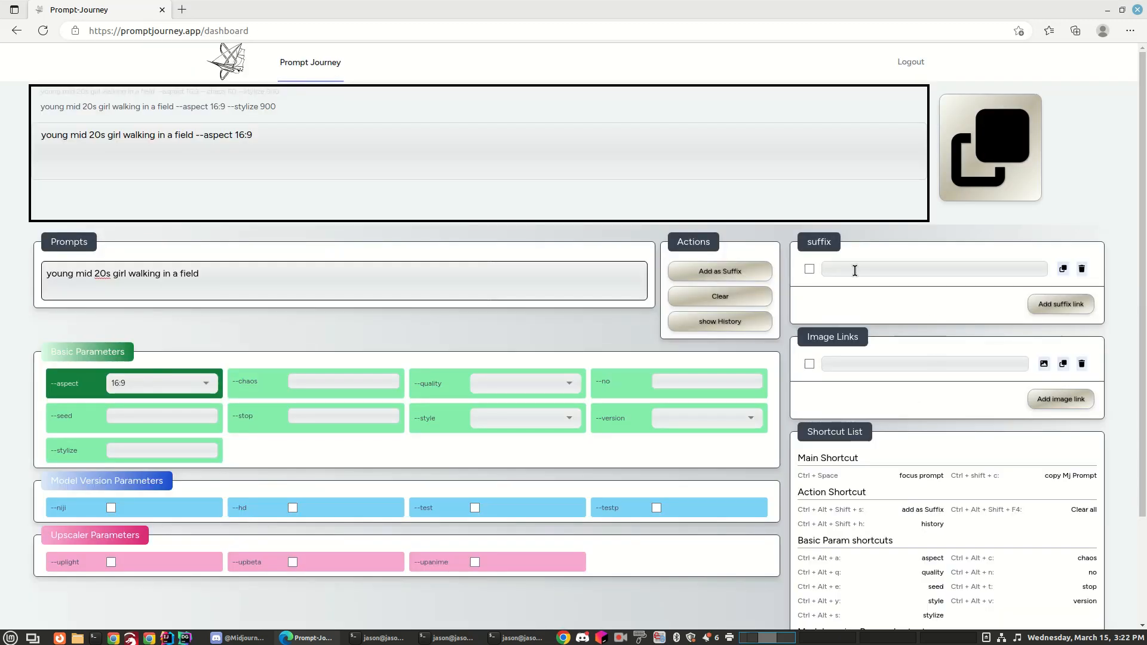
# - Remove the aspect ratio from the prompt by clearing the aspect parameter
pyautogui.click(264, 279)
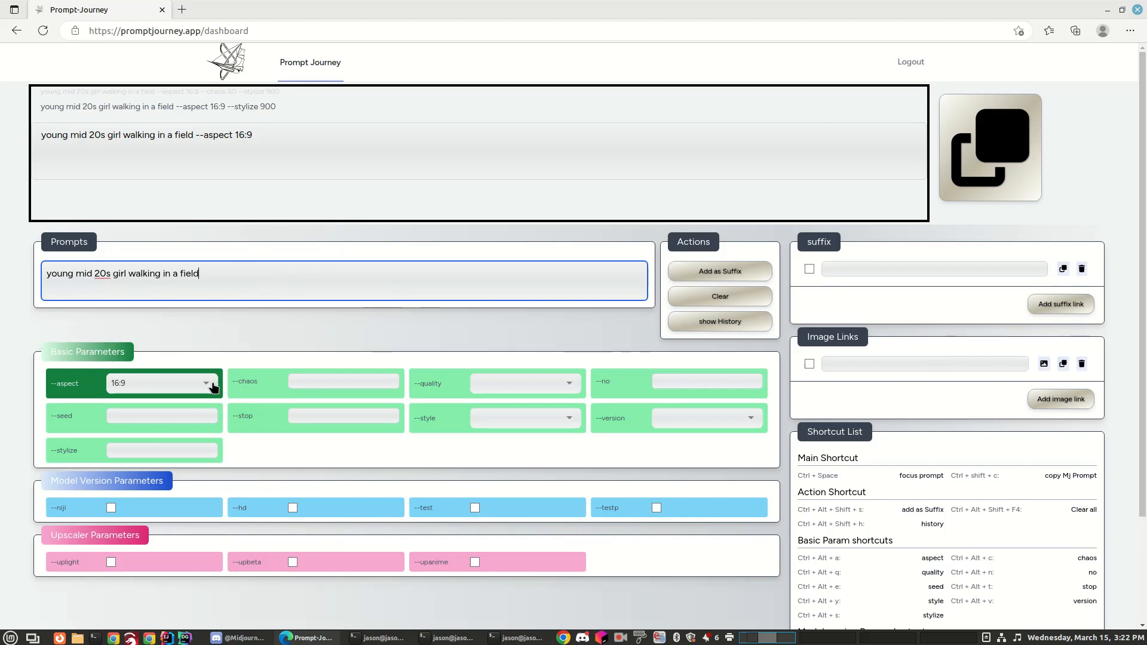
pyautogui.click(173, 384)
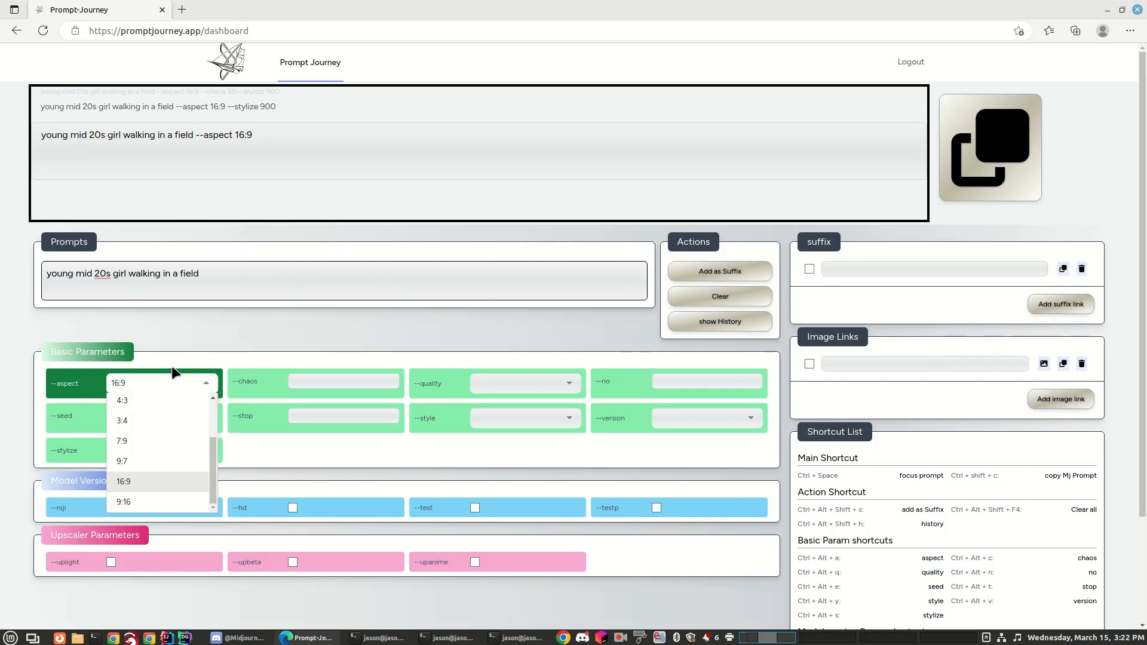
pyautogui.press('BackSpace')
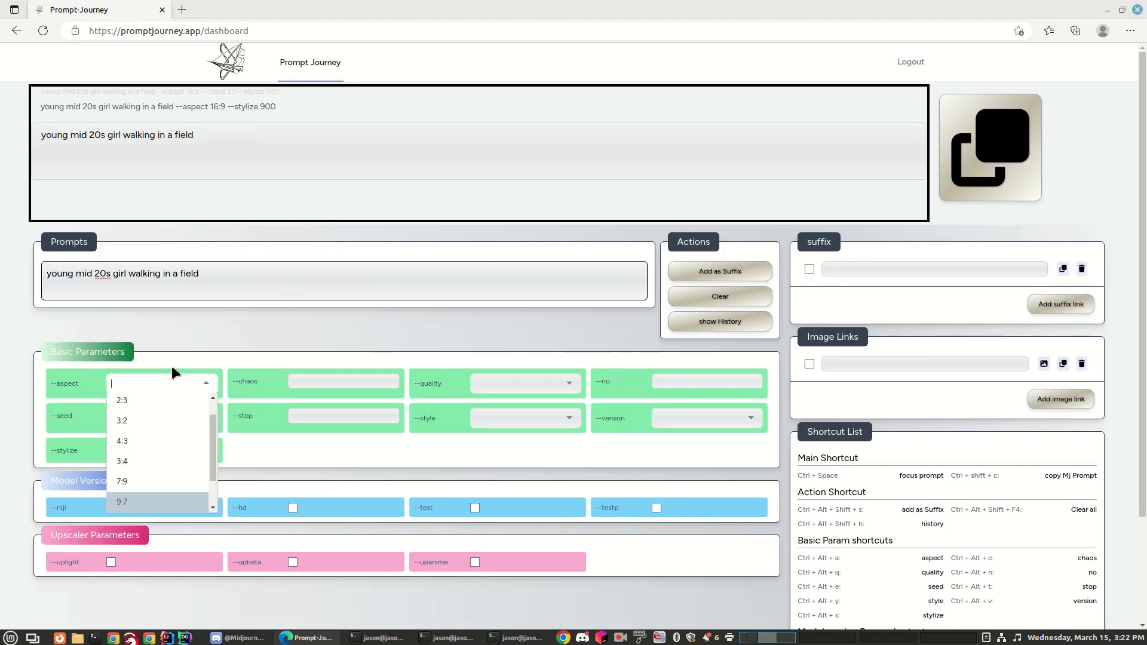
pyautogui.click(363, 240)
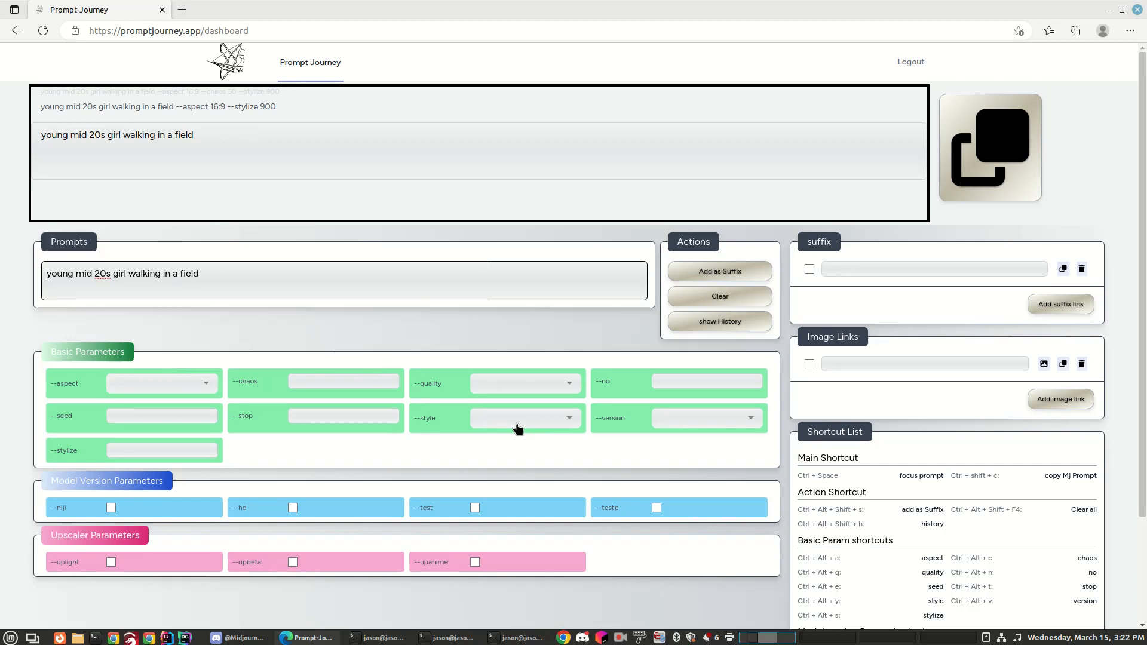
# - Examine the full shortcut list for the actions and the basic, model version and upscaler parameters
pyautogui.scroll(-1, 951, 454)
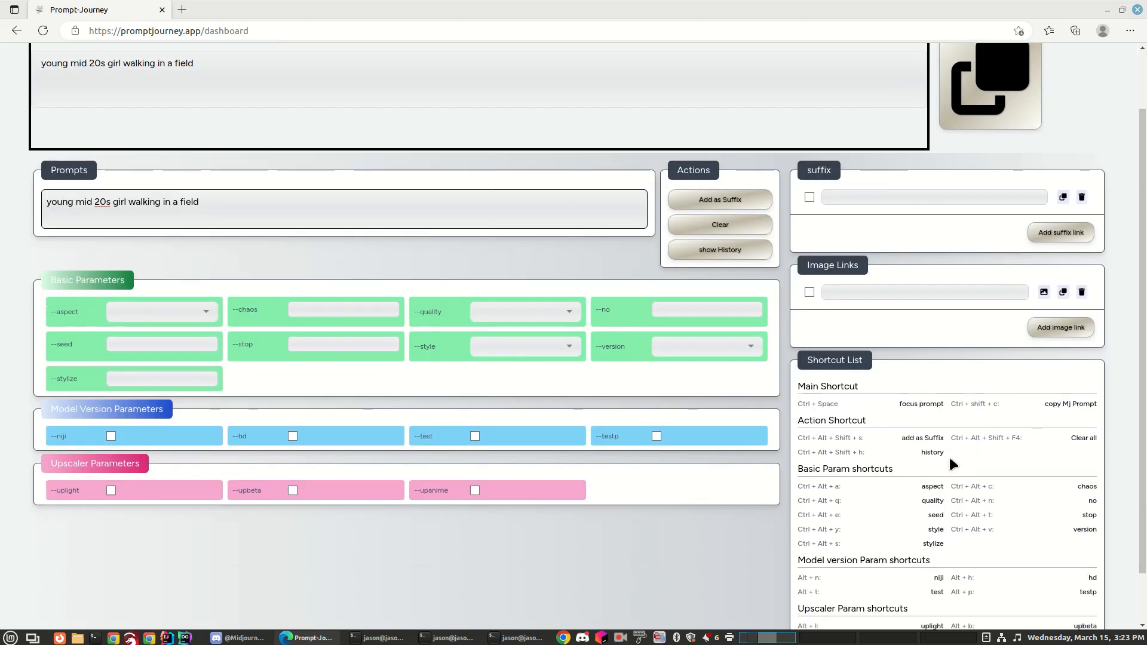
pyautogui.scroll(-1, 948, 456)
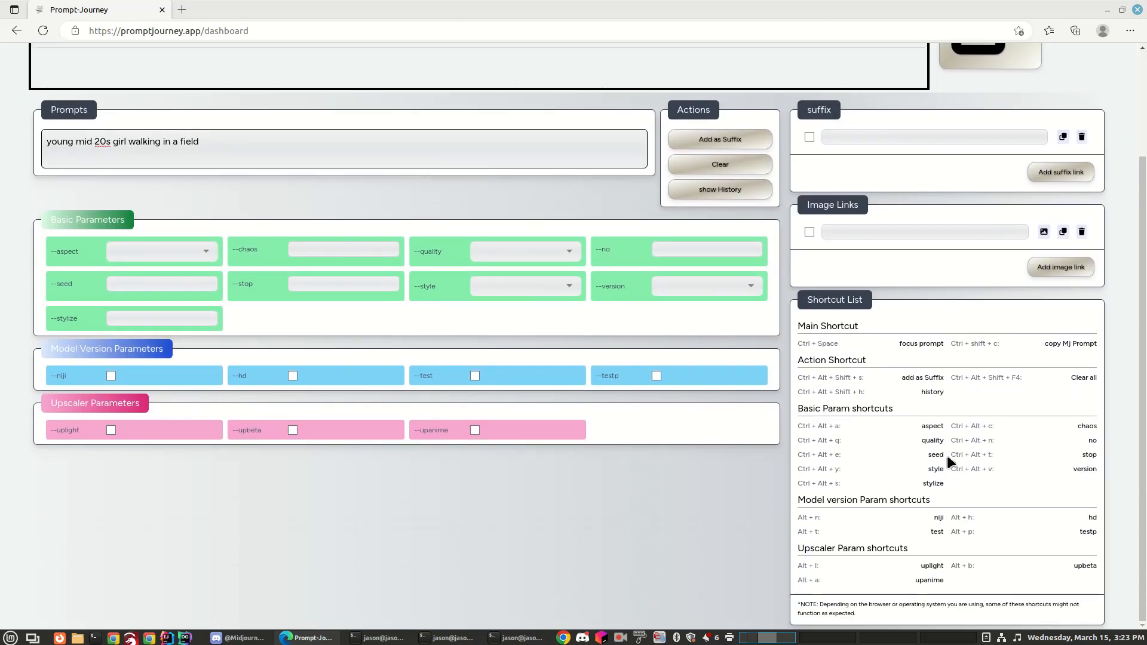
pyautogui.scroll(1, 947, 455)
pyautogui.scroll(1, 951, 458)
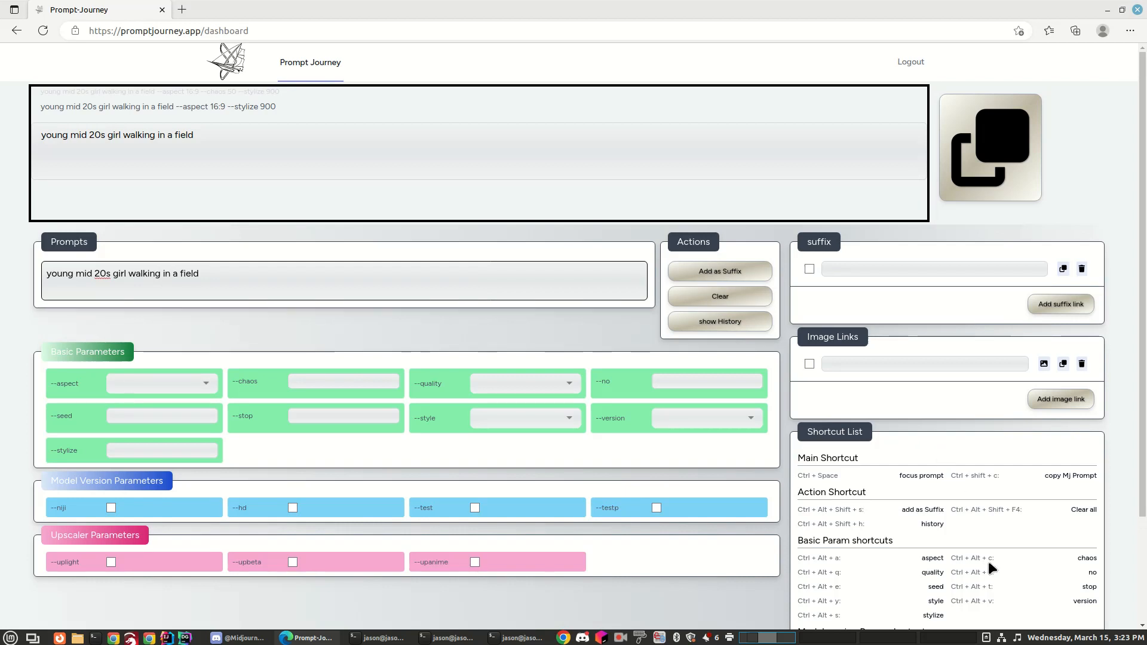
pyautogui.scroll(-1, 997, 570)
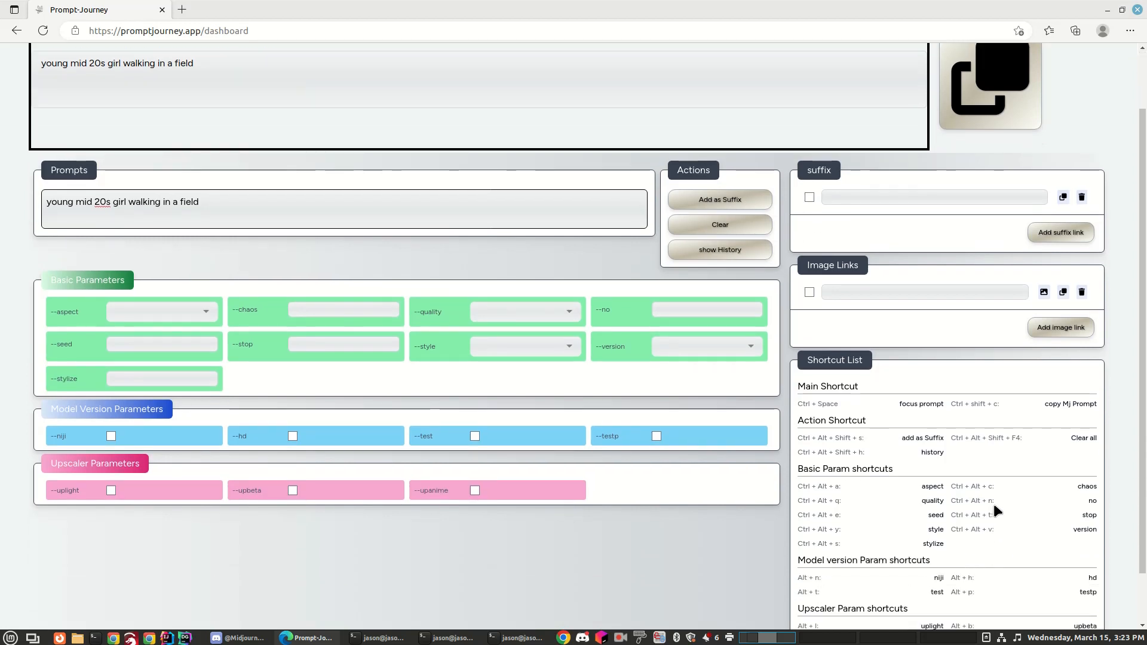
pyautogui.hotkey('ctrl', 'alt', 'r')
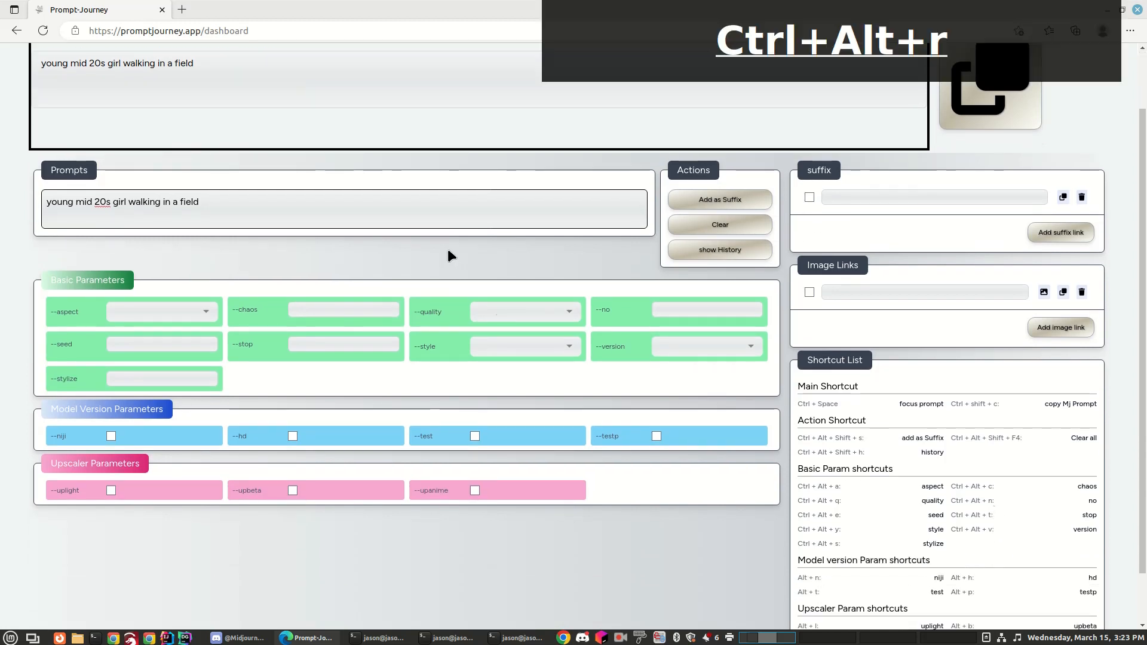
pyautogui.hotkey('ctrl', 'alt', 't')
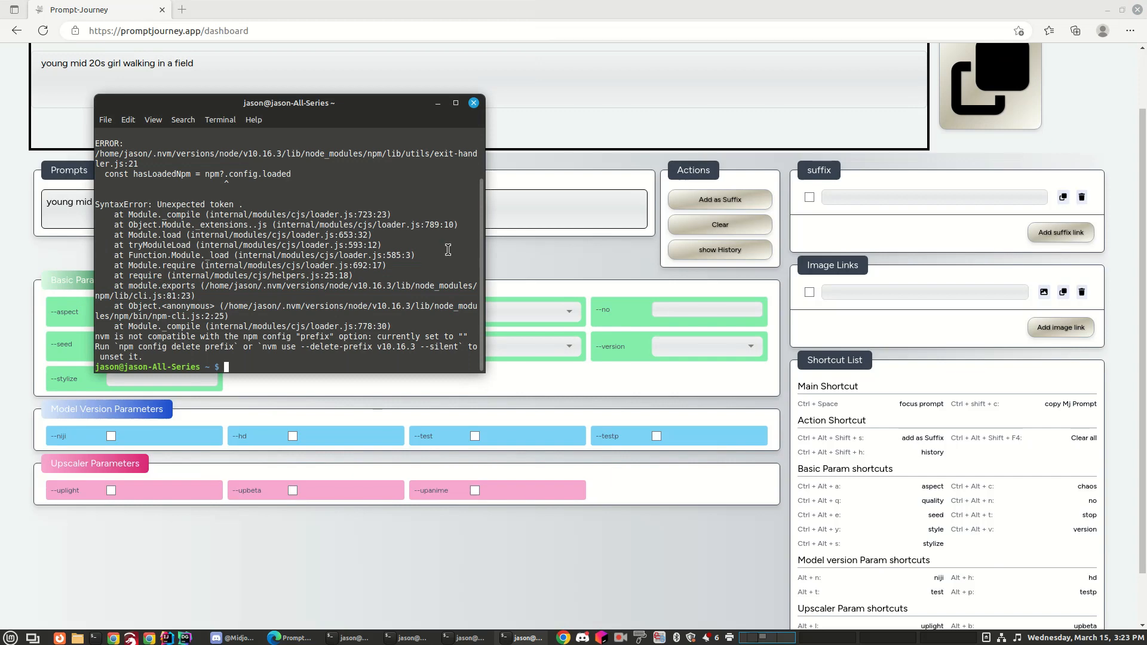
pyautogui.click(566, 11)
pyautogui.scroll(1, 523, 288)
pyautogui.scroll(1, 524, 288)
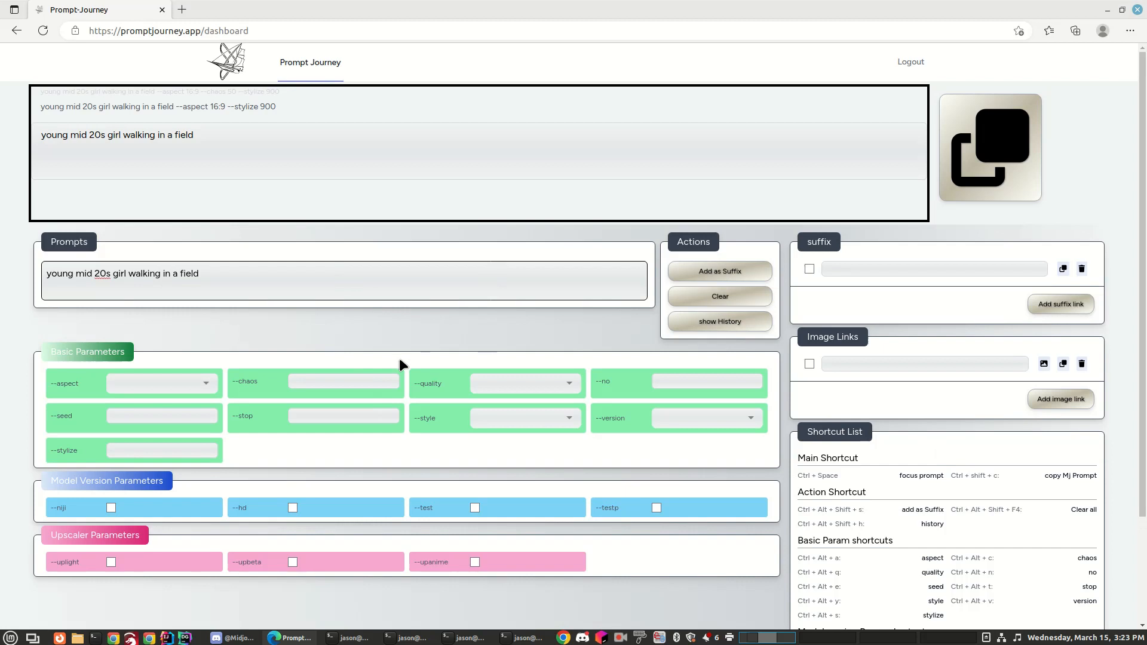
# - Set the prompt's aspect parameter to 16:9 in the basic parameters
pyautogui.hotkey('ctrl', 'alt', 'a')
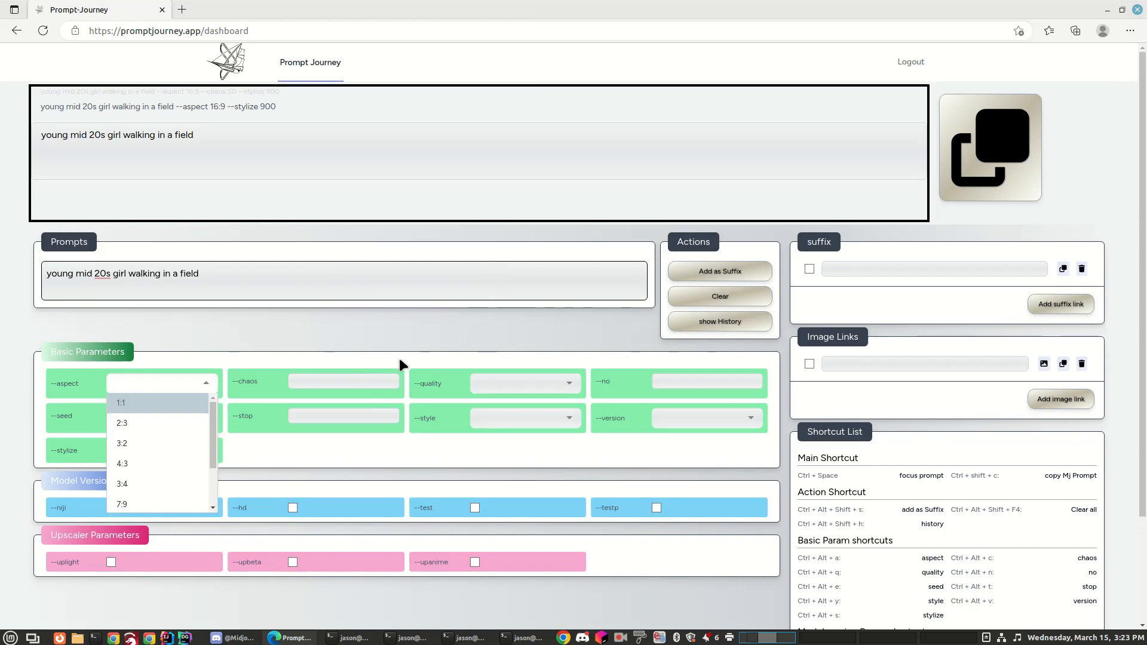
pyautogui.press('Down')
pyautogui.press('Down')
pyautogui.press('Down')
pyautogui.press('Down')
pyautogui.press('Down')
pyautogui.press('Down')
pyautogui.press('Down')
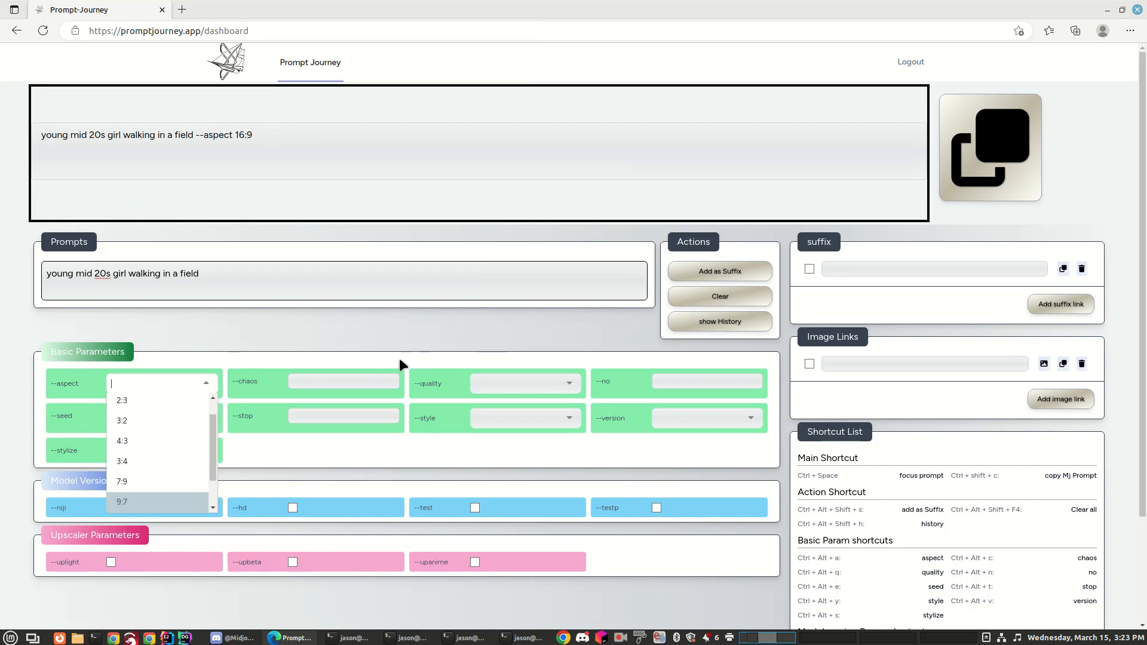
pyautogui.press('Return')
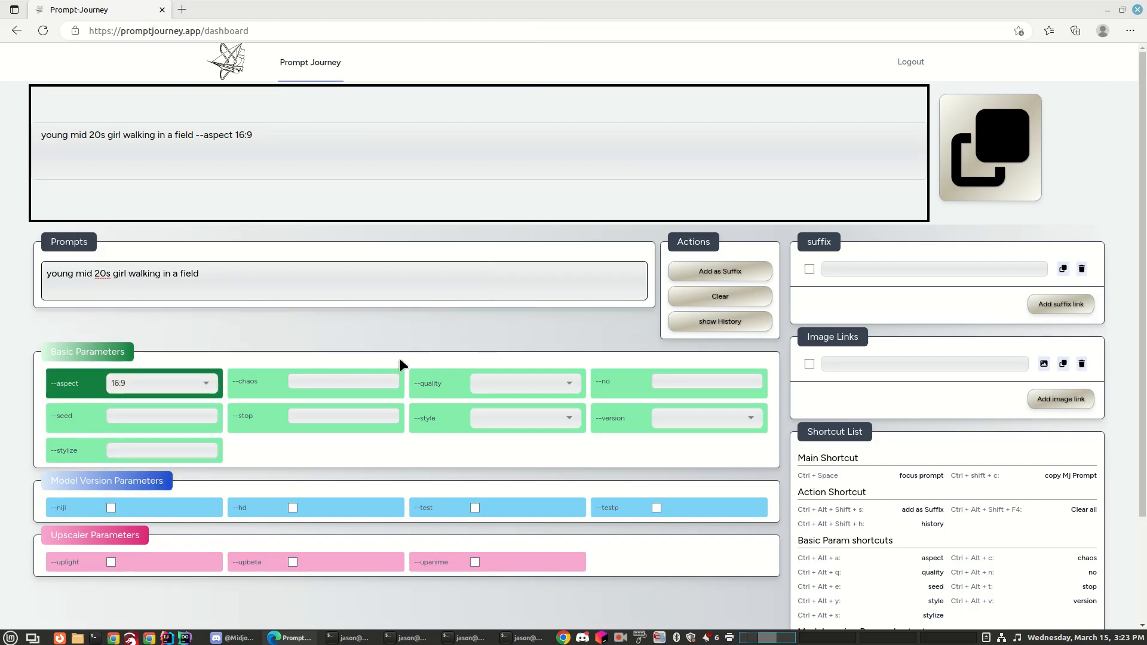
# - Set the chaos parameter to 50 in the basic parameters
pyautogui.hotkey('ctrl', 'alt', 'c')
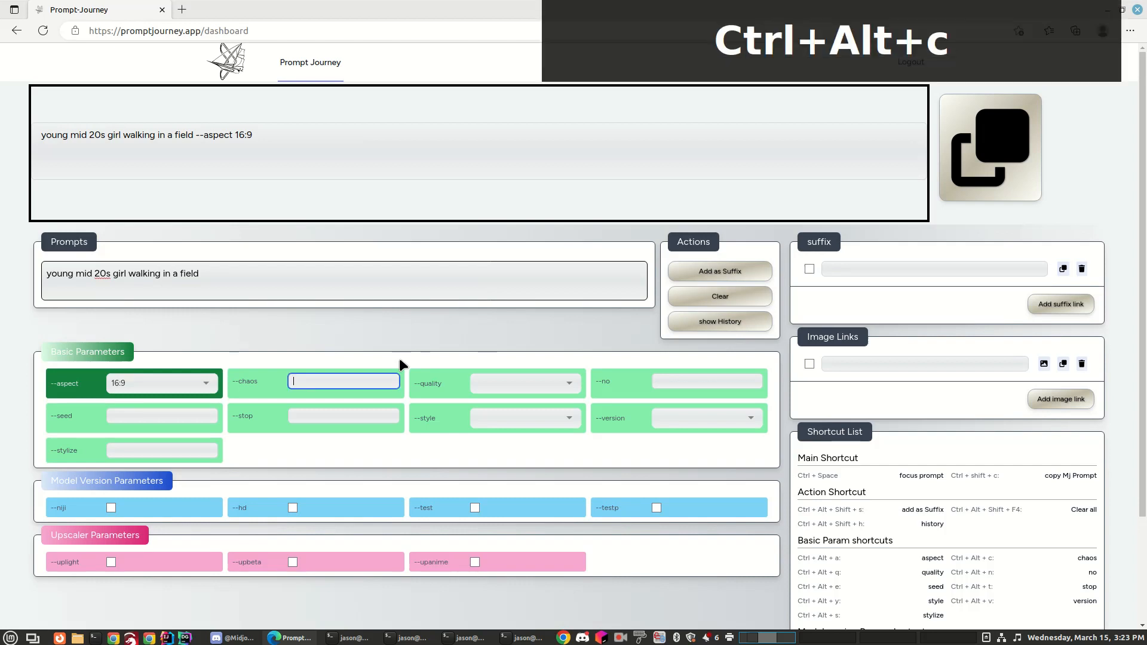
pyautogui.write('50')
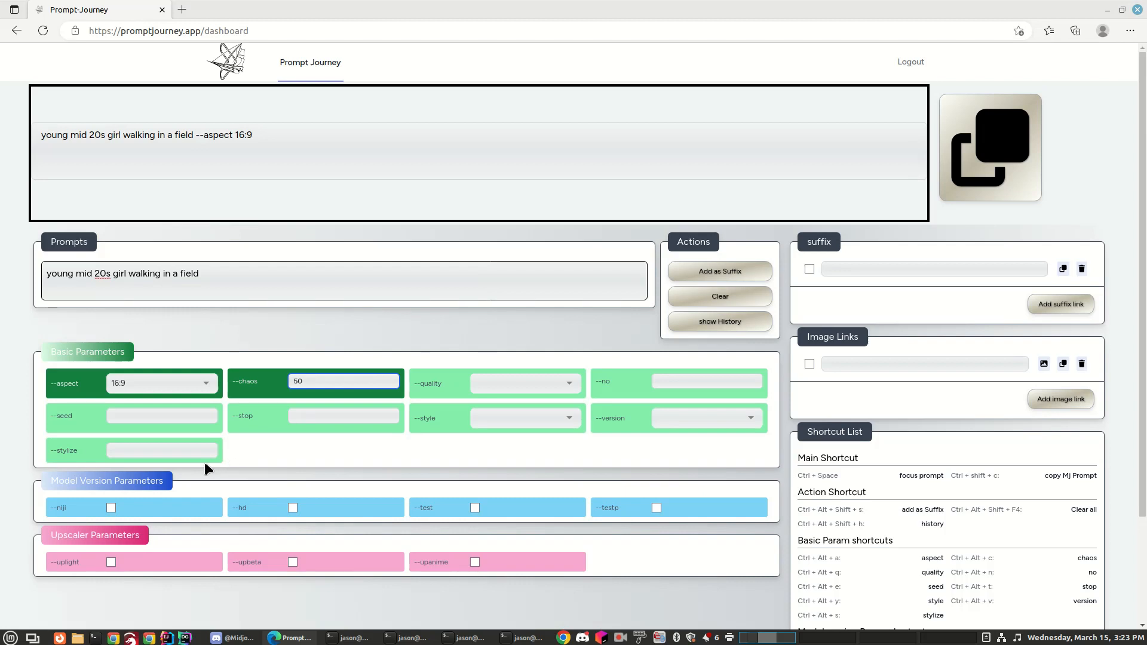
pyautogui.hotkey('ctrl', 'alt', 's')
pyautogui.scroll(-1, 971, 479)
pyautogui.scroll(1, 987, 463)
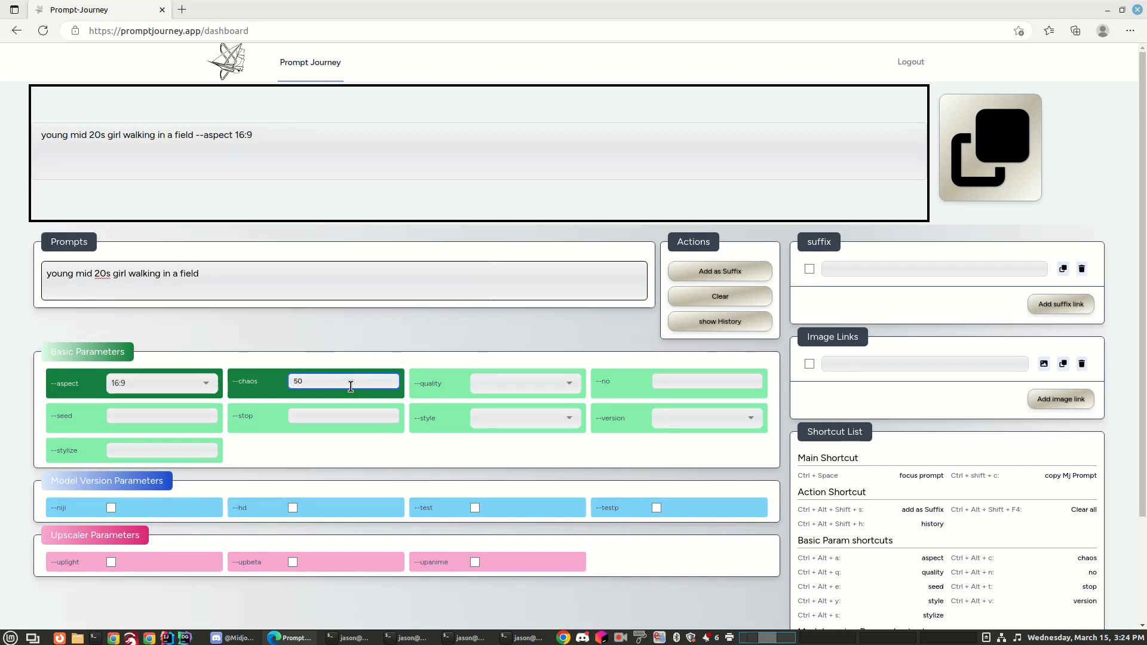
# - Clear the aspect and chaos parameters and set the aspect ratio by adding "--ar 16:9" to the end of the prompt text
pyautogui.click(134, 382)
pyautogui.press('BackSpace')
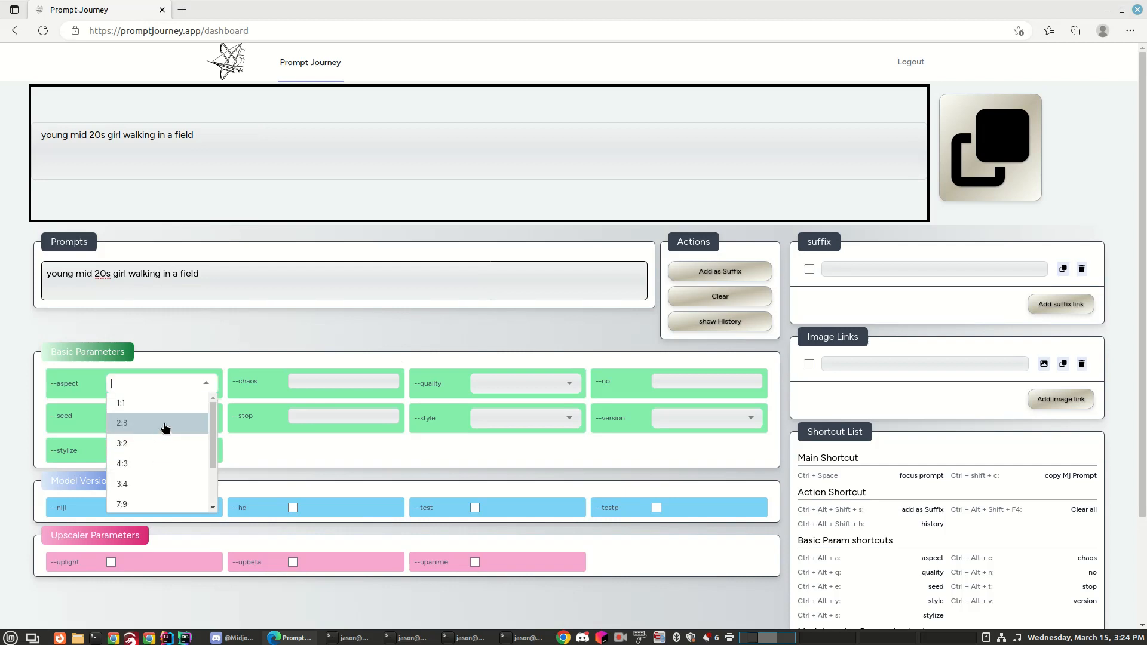
pyautogui.click(263, 280)
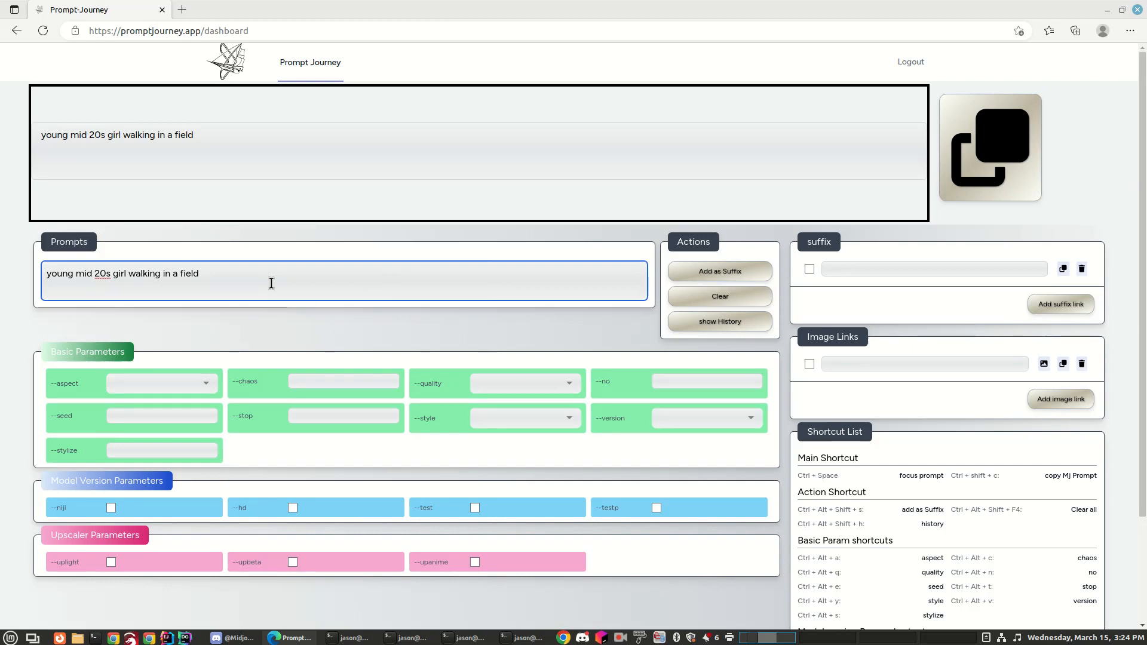
pyautogui.write('arr')
pyautogui.press('BackSpace')
pyautogui.write('1')
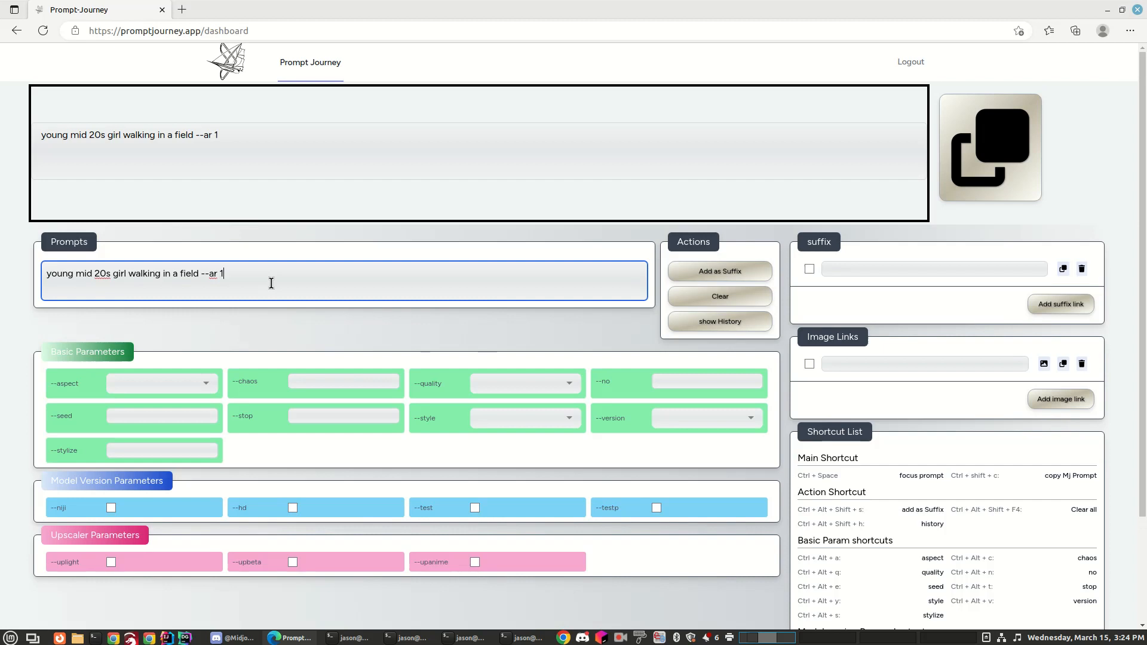
pyautogui.write('6:9')
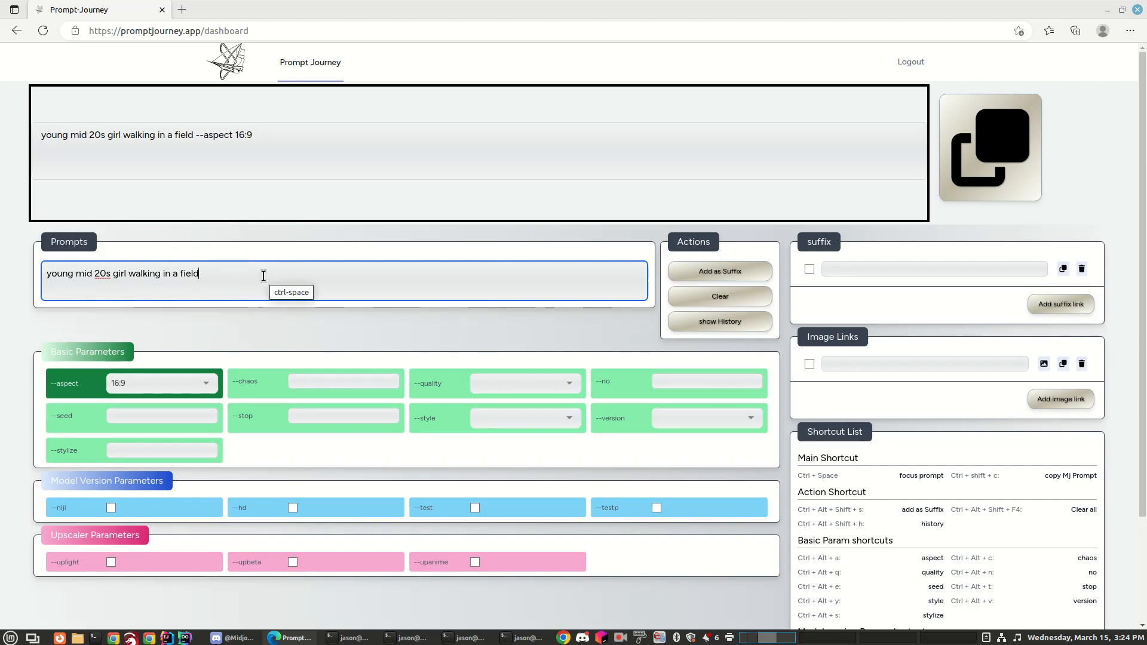
# - Set the chaos parameter by adding "--chaos 50" to the end of the prompt text
pyautogui.write('--')
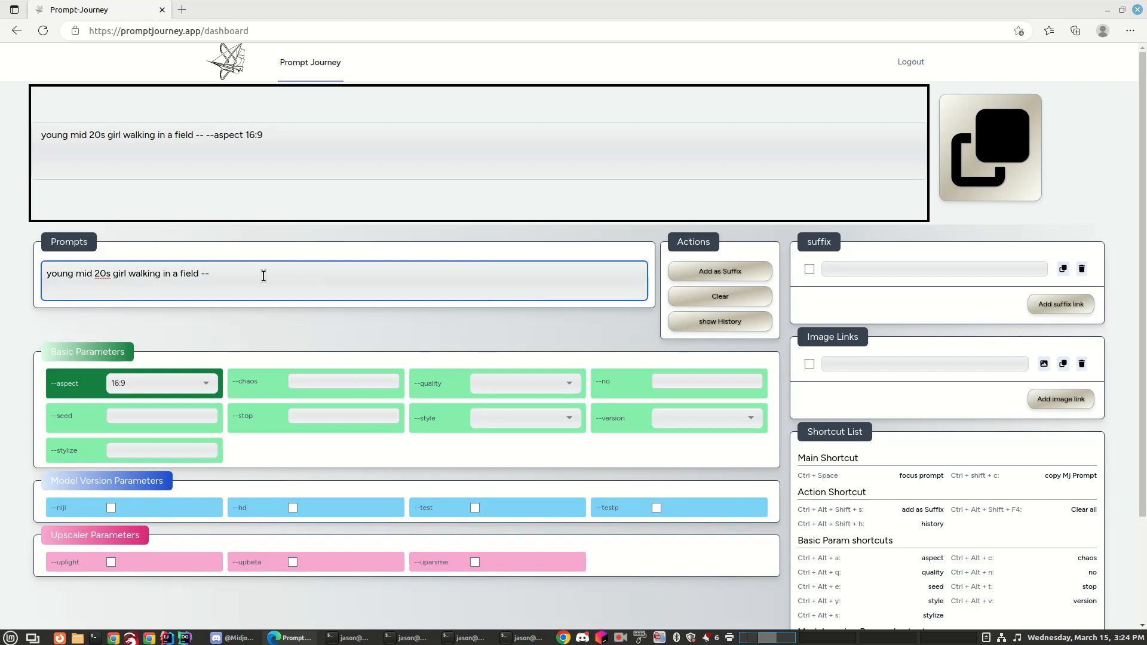
pyautogui.write('cha')
pyautogui.write('so')
pyautogui.press('BackSpace')
pyautogui.press('BackSpace')
pyautogui.press('BackSpace')
pyautogui.press('BackSpace')
pyautogui.write('aos ')
pyautogui.write('50')
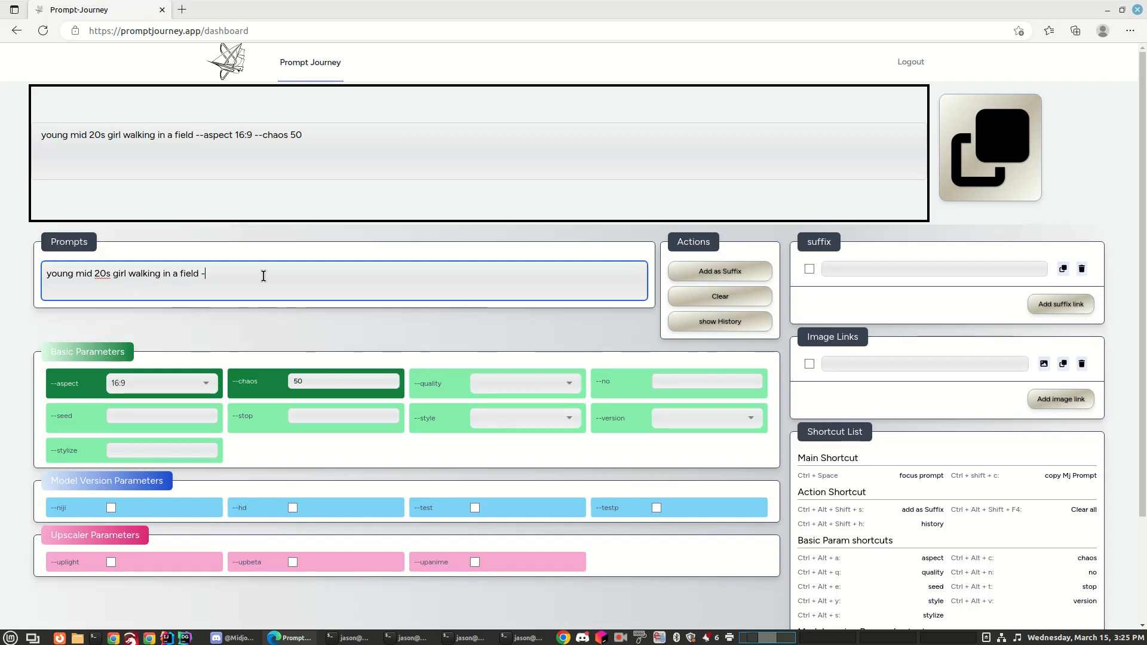
# - Add "--no tree" to the end of the prompt text and clear the value from the no parameter
pyautogui.write('--no ')
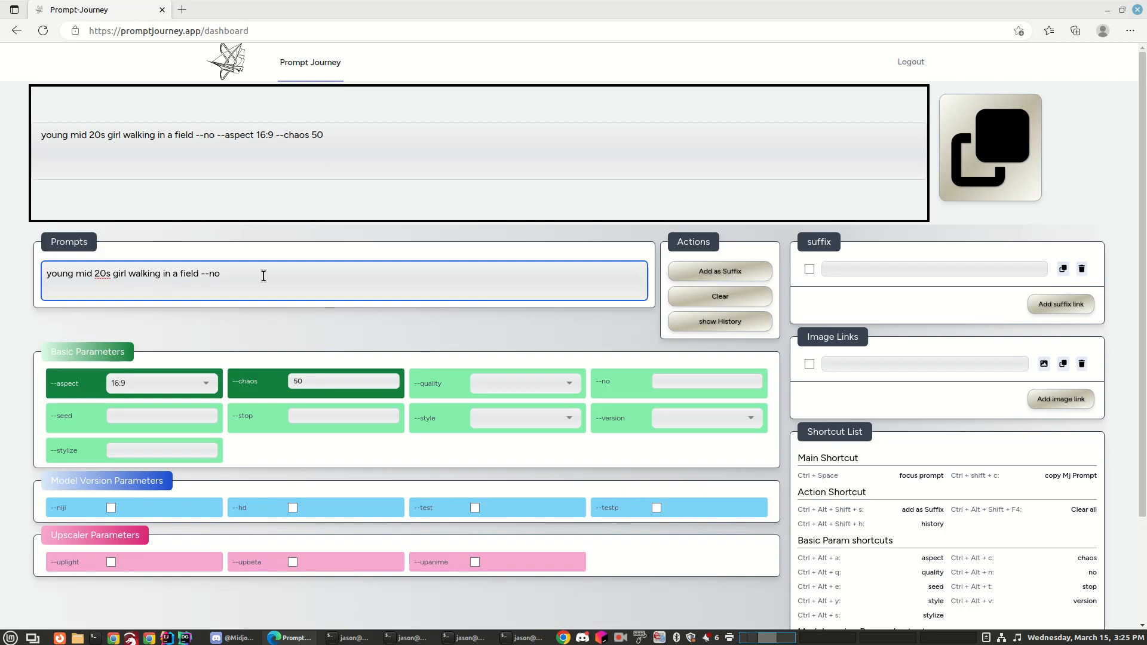
pyautogui.write('tree')
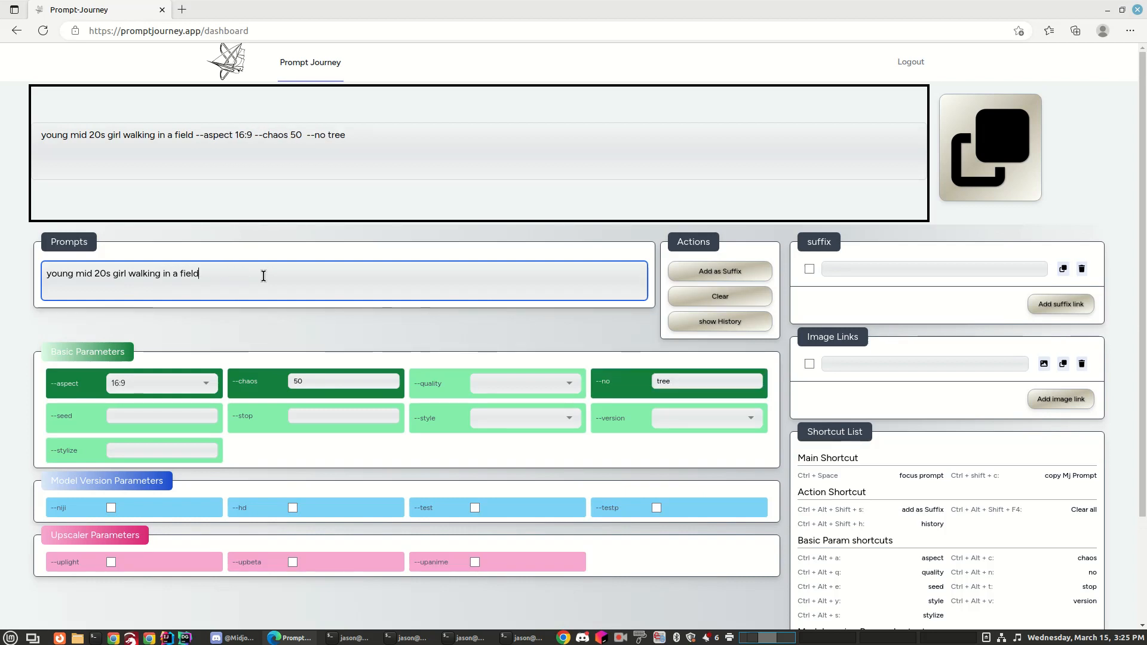
pyautogui.doubleClick(681, 381)
pyautogui.press('BackSpace')
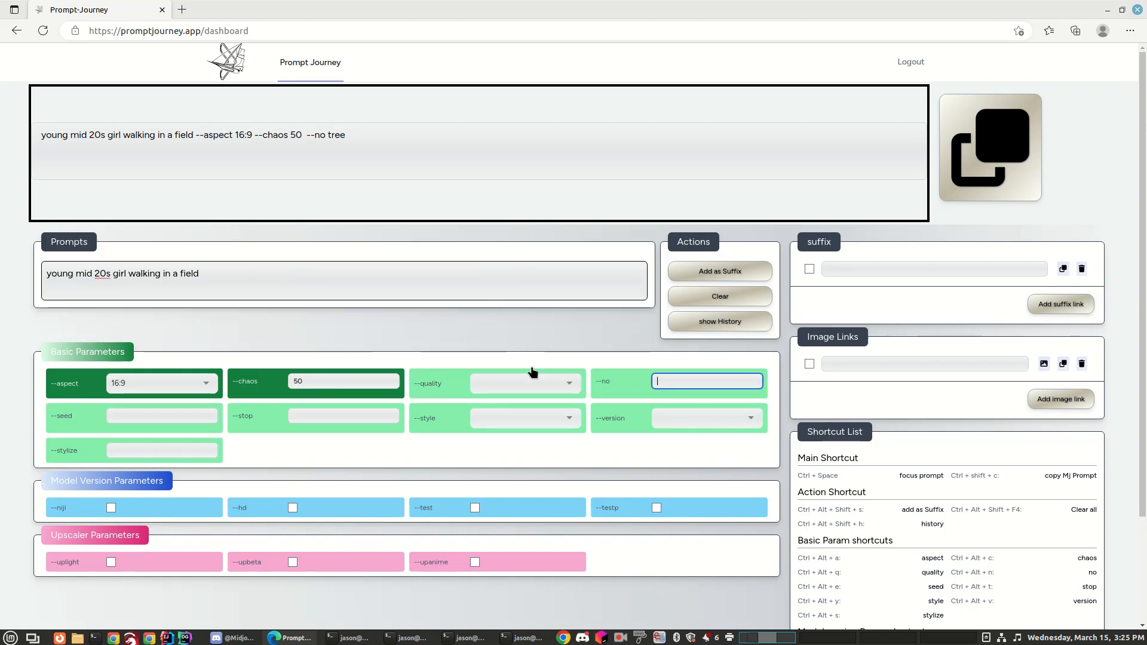
# - Exclude several words at once by adding "--no 'trees and bushes'" to the end of the prompt text
pyautogui.click(343, 267)
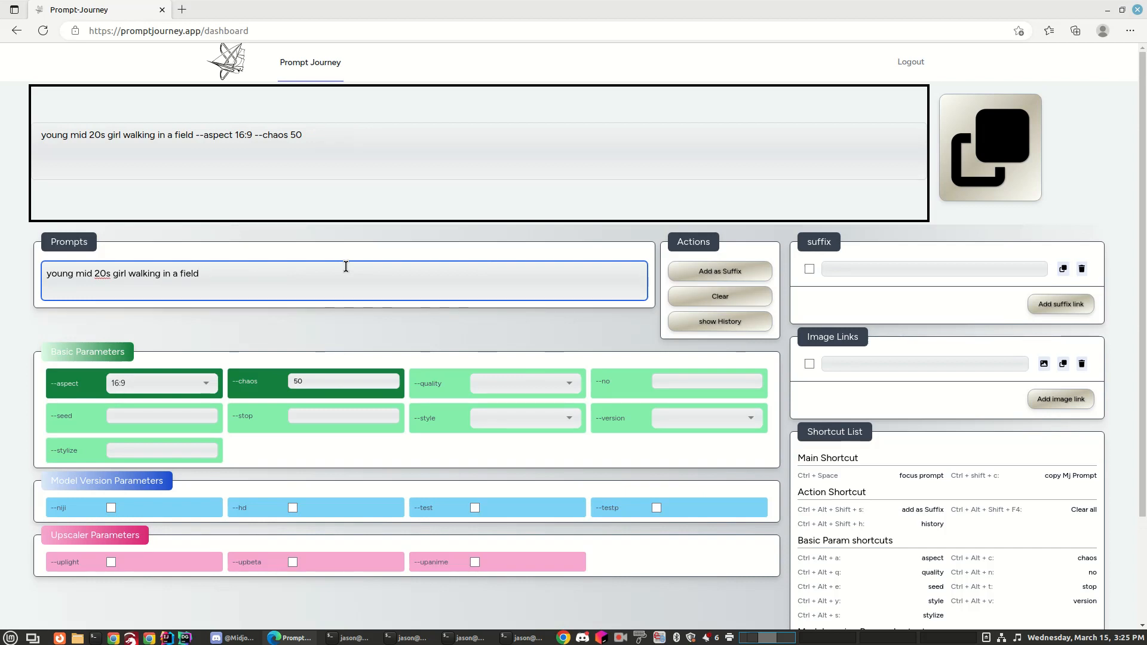
pyautogui.write('--no')
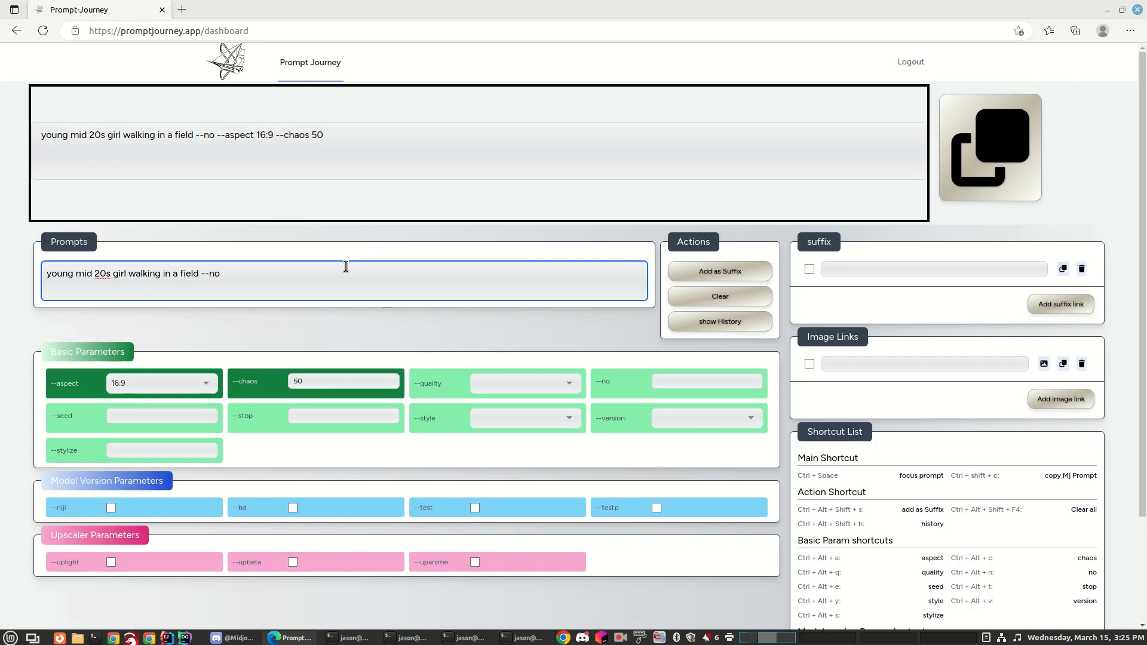
pyautogui.write("'")
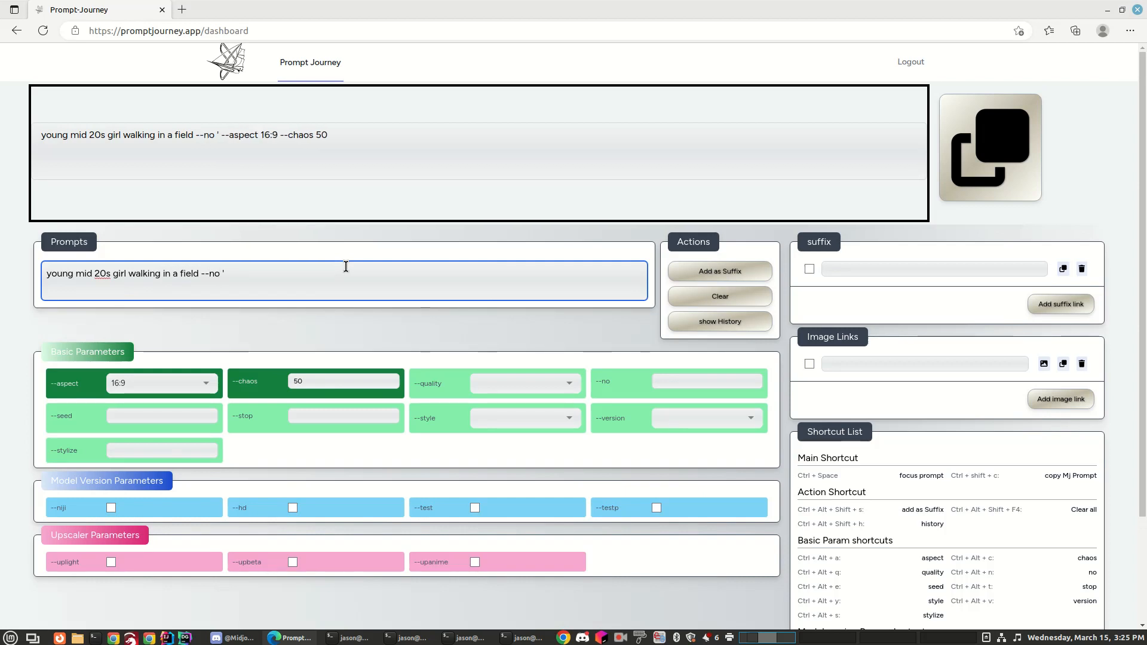
pyautogui.write(' trees and ')
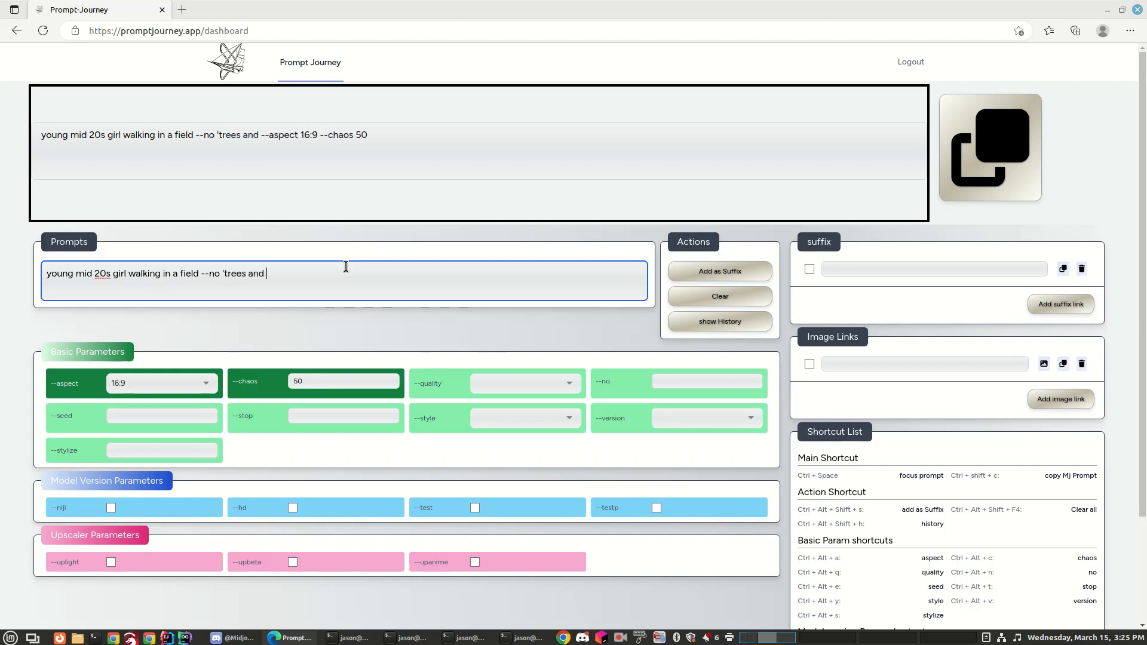
pyautogui.write('buss')
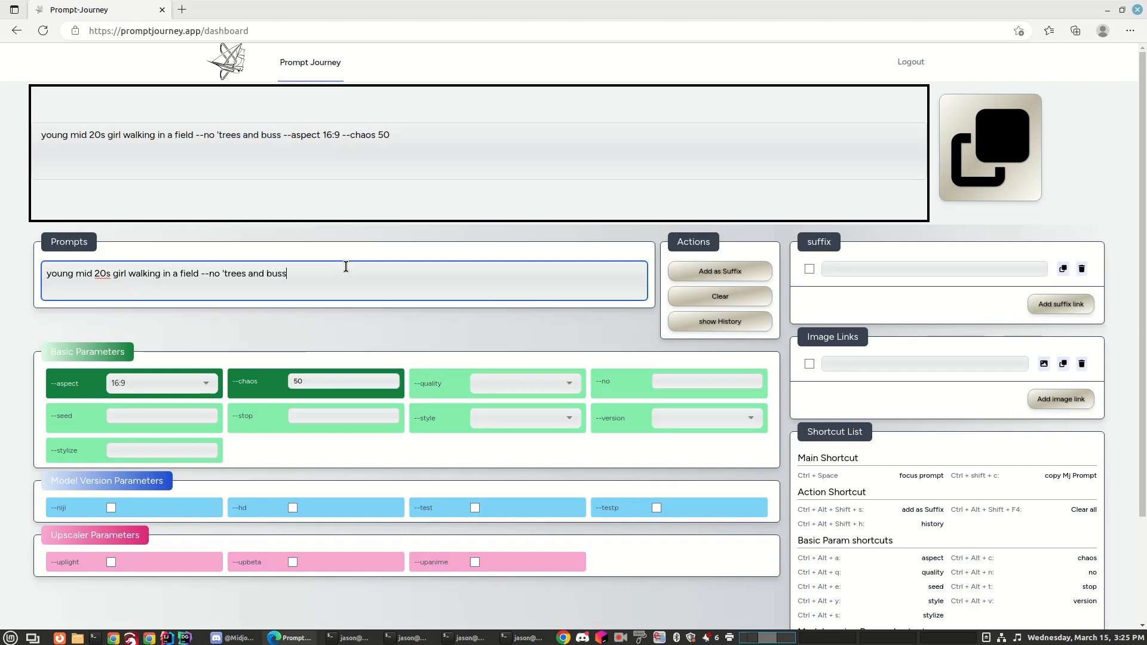
pyautogui.press('BackSpace')
pyautogui.write('jes')
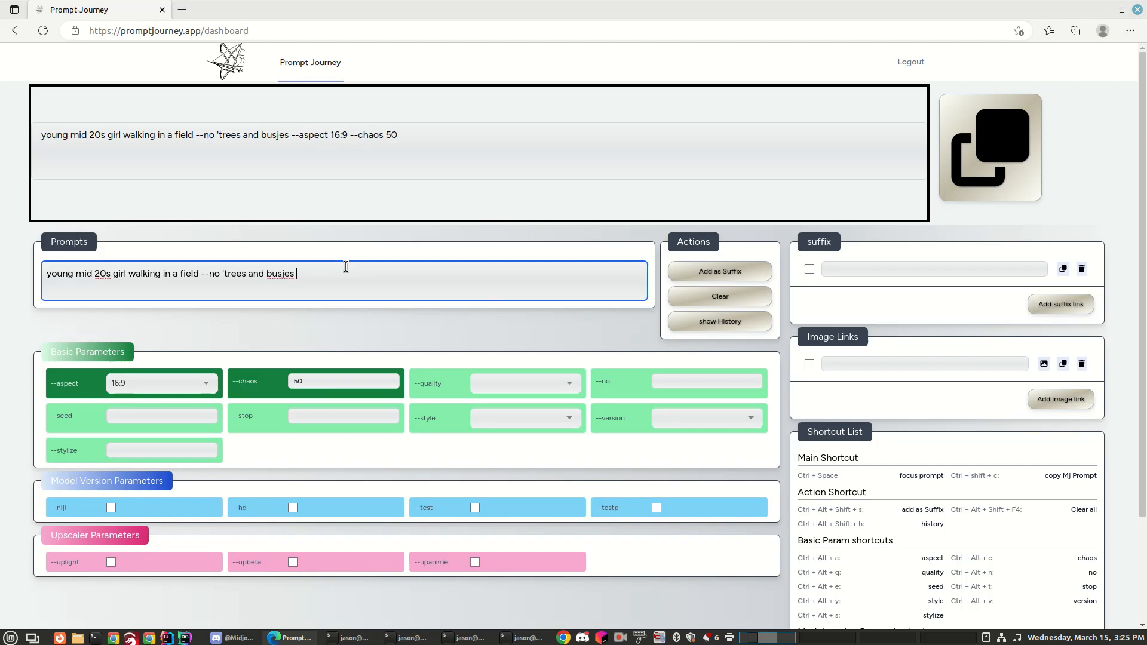
pyautogui.press('BackSpace')
pyautogui.press('BackSpace')
pyautogui.press('BackSpace')
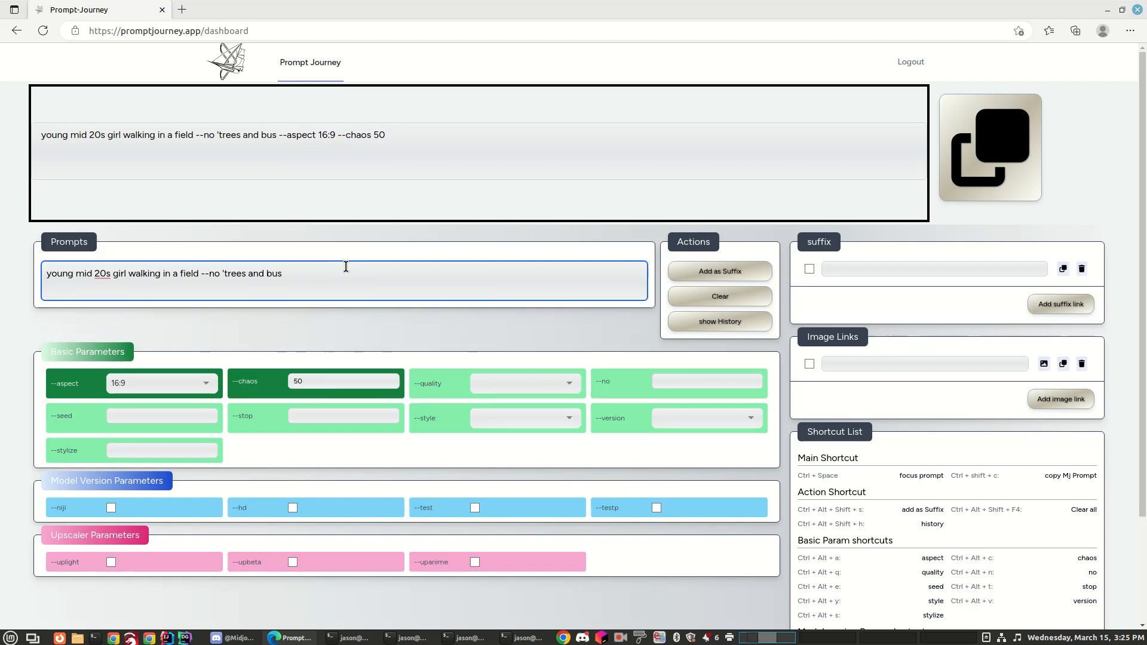
pyautogui.write("hes'")
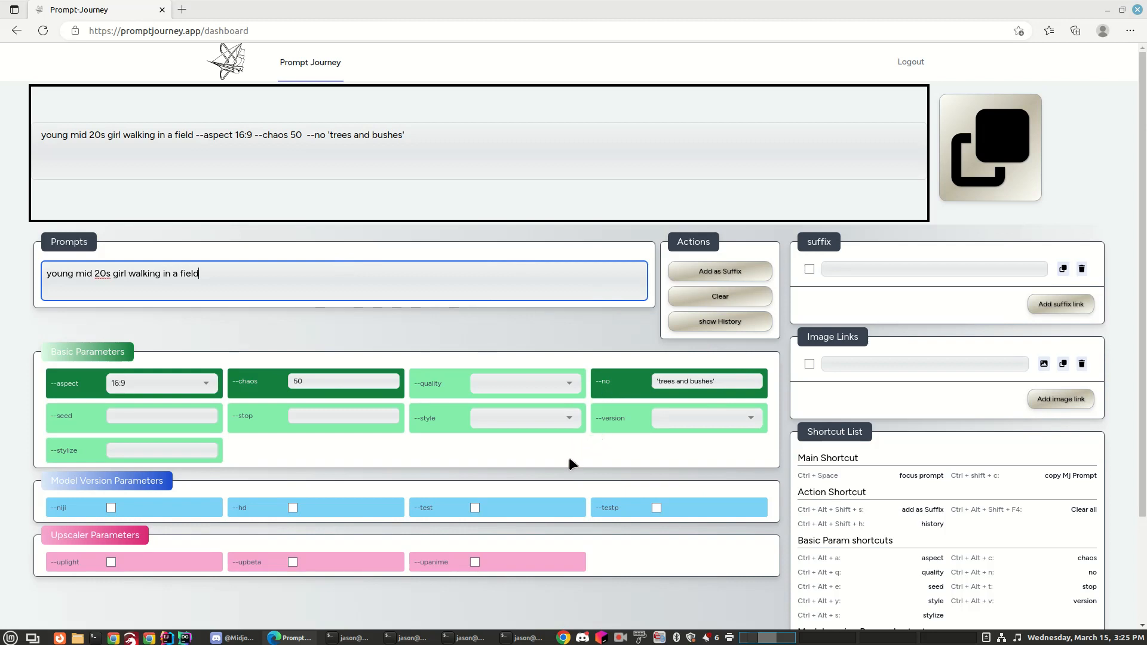
pyautogui.scroll(-2, 637, 505)
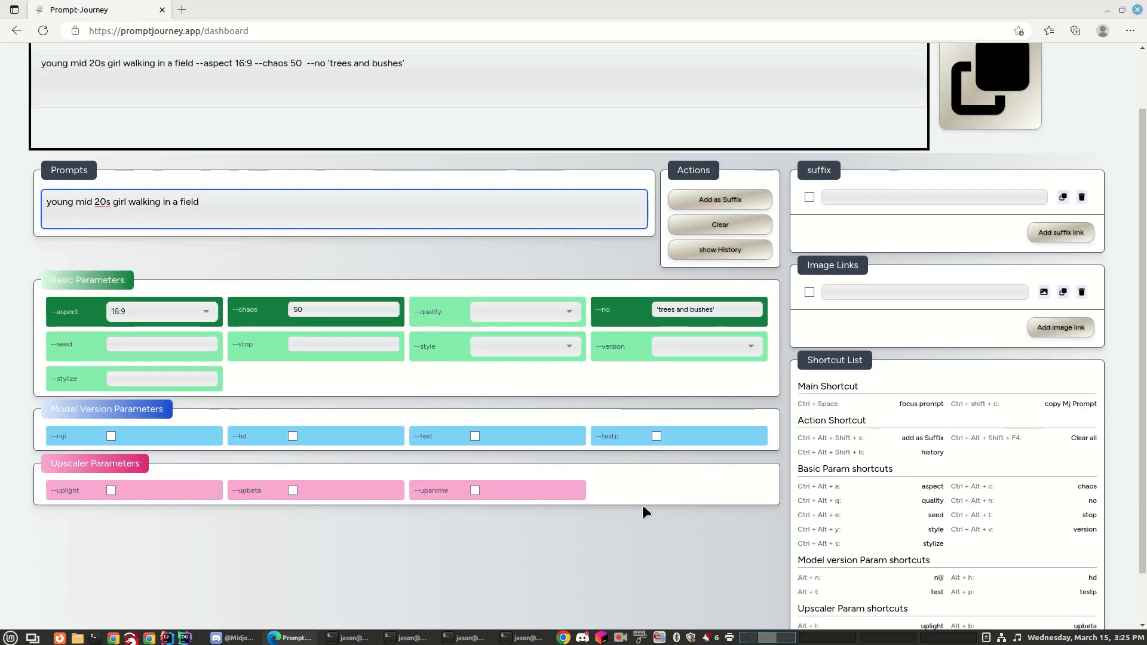
pyautogui.scroll(2, 643, 508)
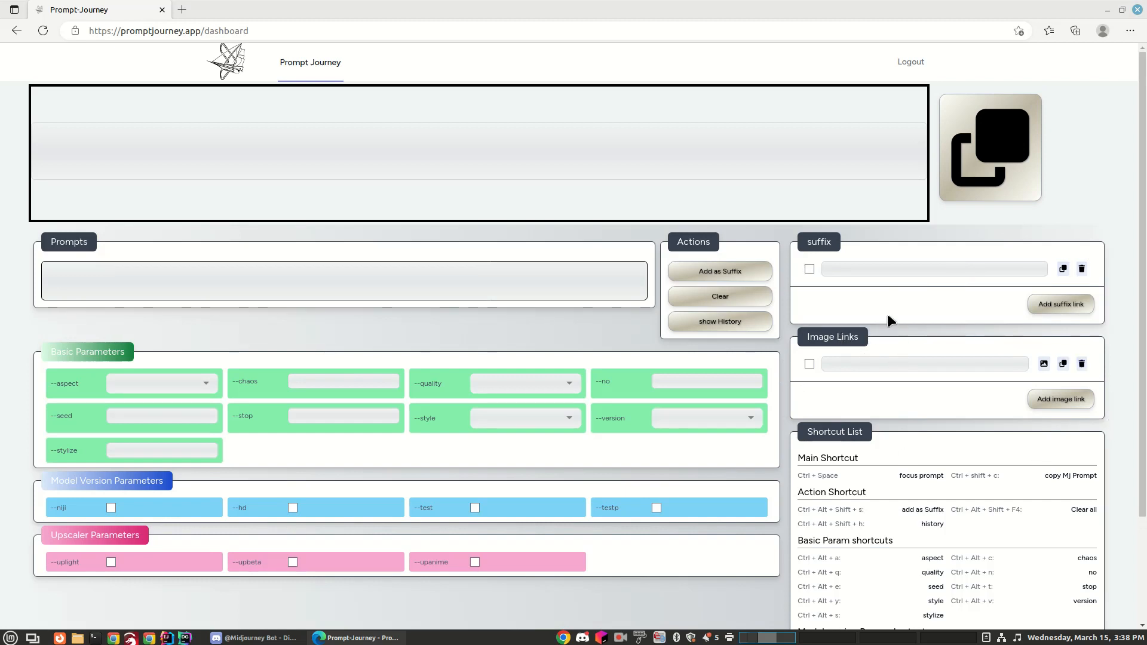
# - Fill in the basic parameters of the empty prompt with aspect 16:9, chaos 90 and "trees" as the no value
pyautogui.click(207, 385)
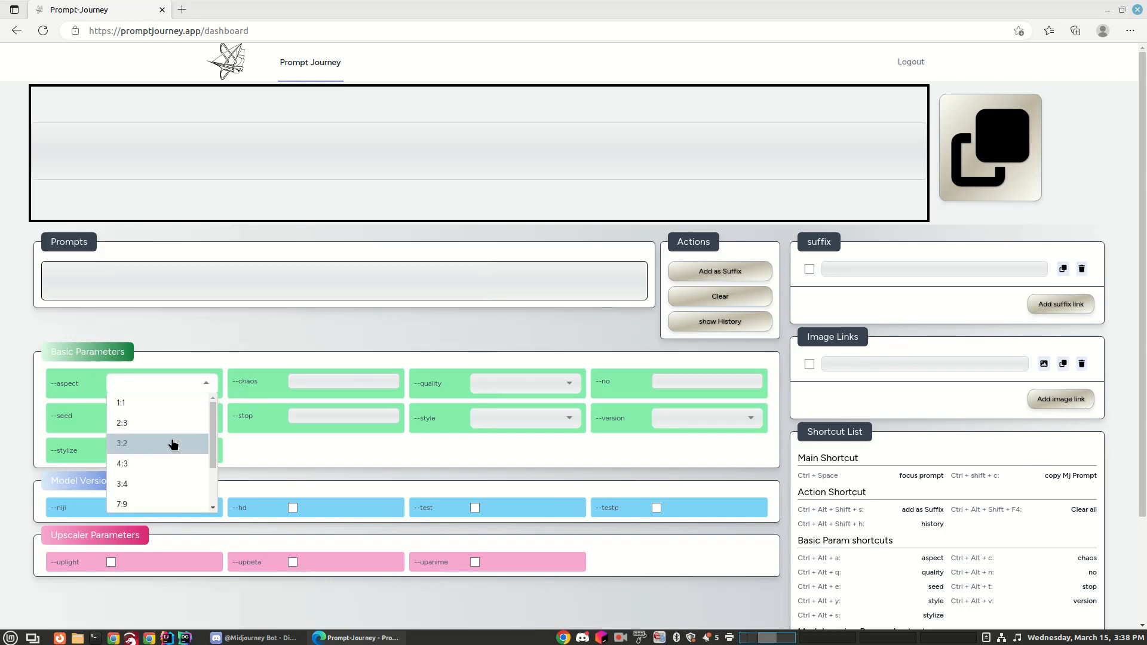
pyautogui.scroll(-2, 180, 446)
pyautogui.click(145, 487)
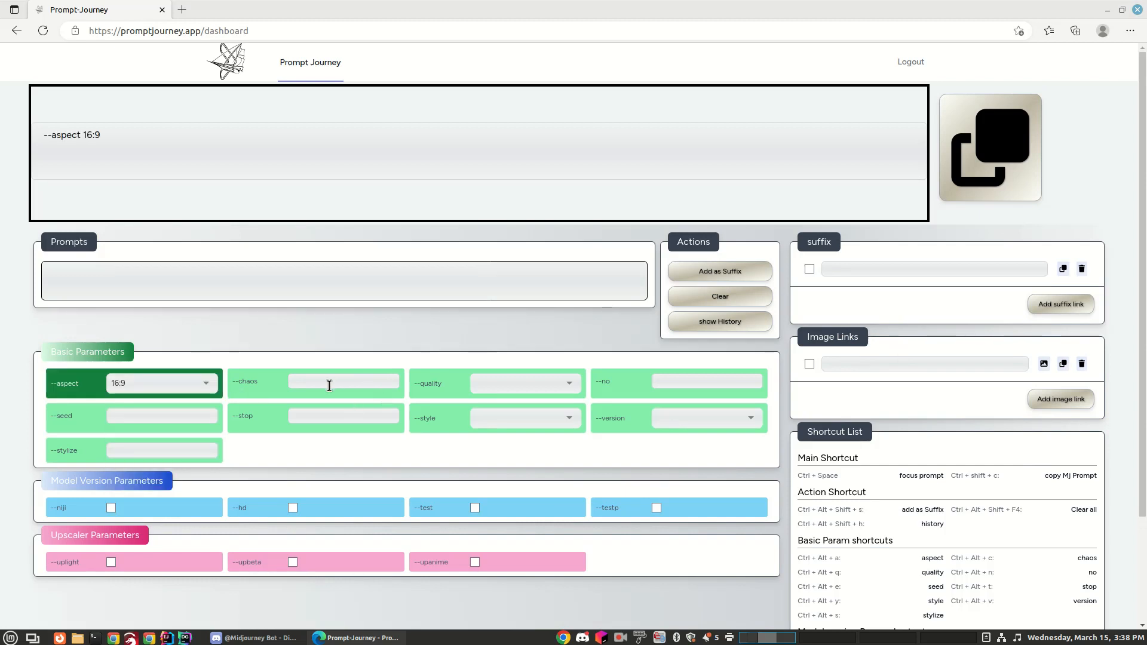
pyautogui.click(326, 385)
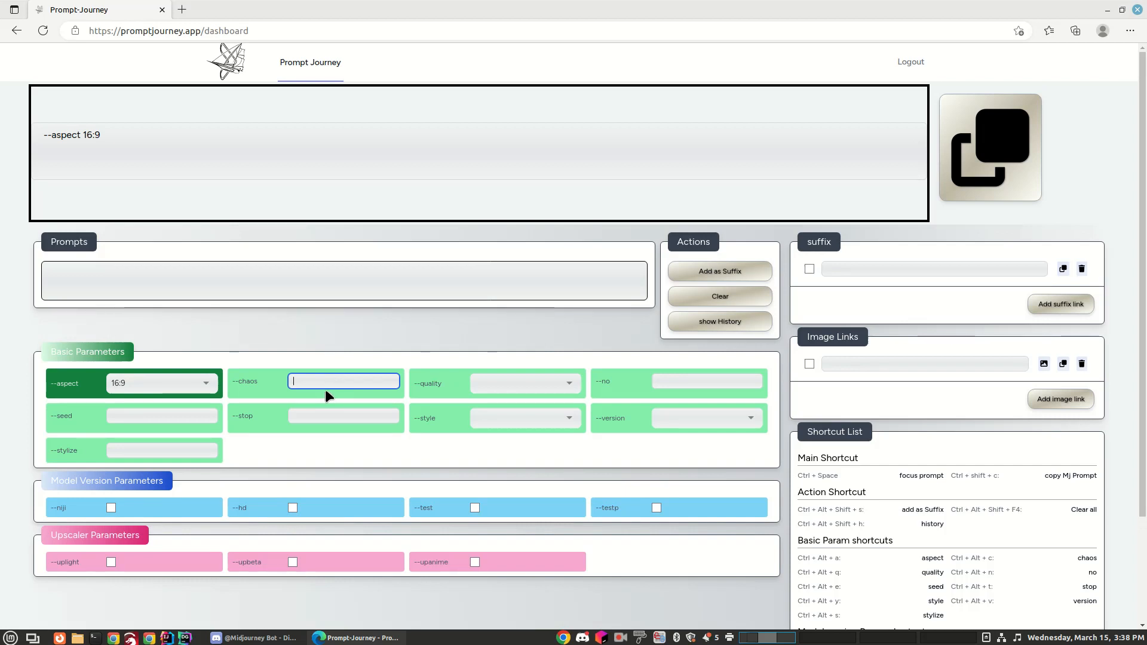
pyautogui.write('90')
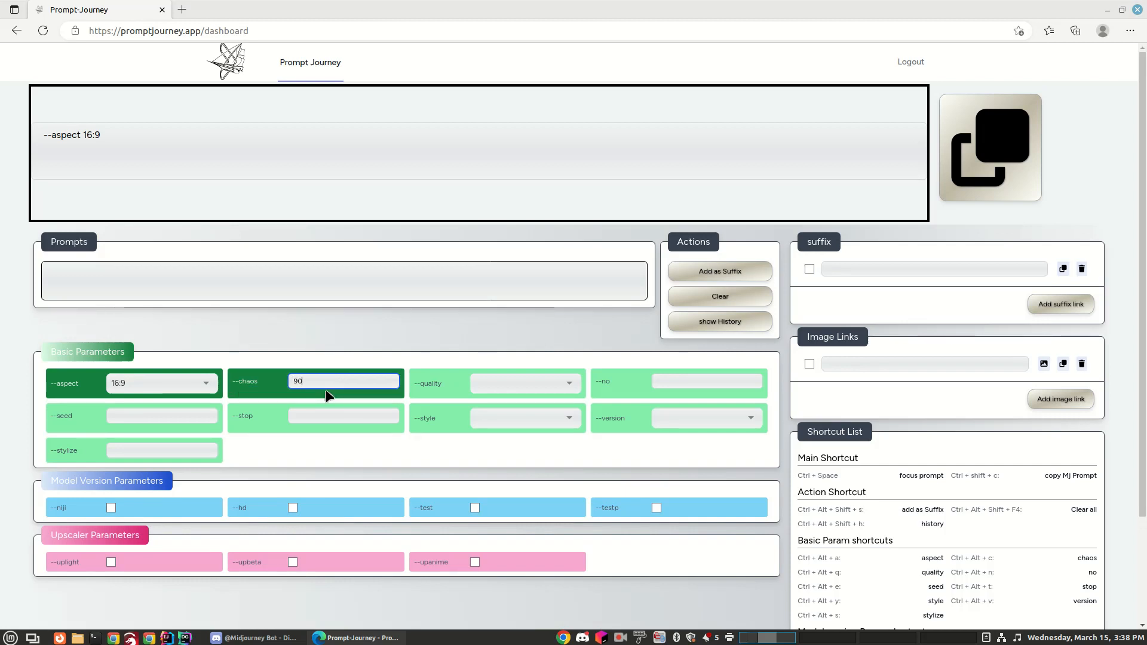
pyautogui.click(659, 381)
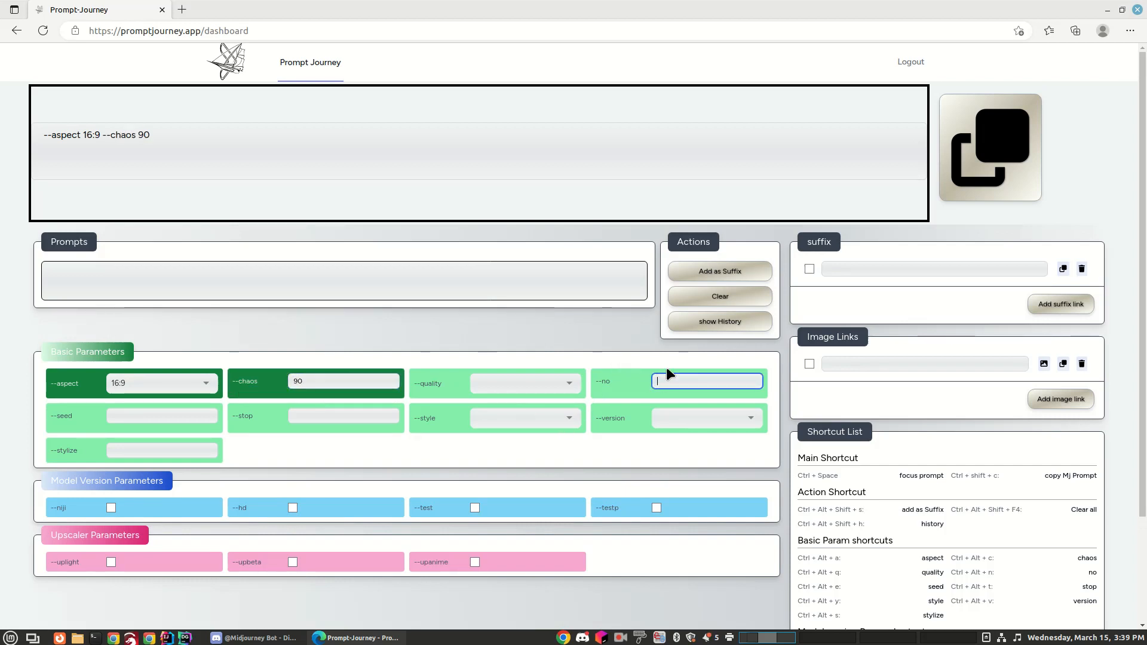
pyautogui.write('trees')
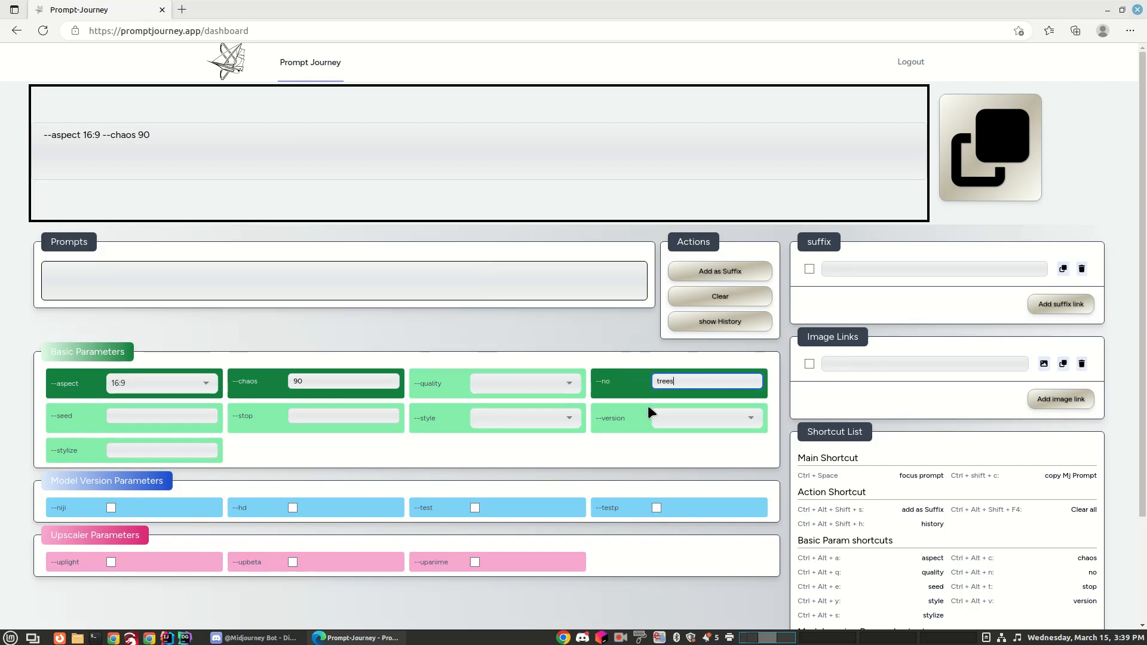
# - Save the current parameters, aspect 16:9, chaos 90 and no trees, as a reusable suffix
pyautogui.click(341, 416)
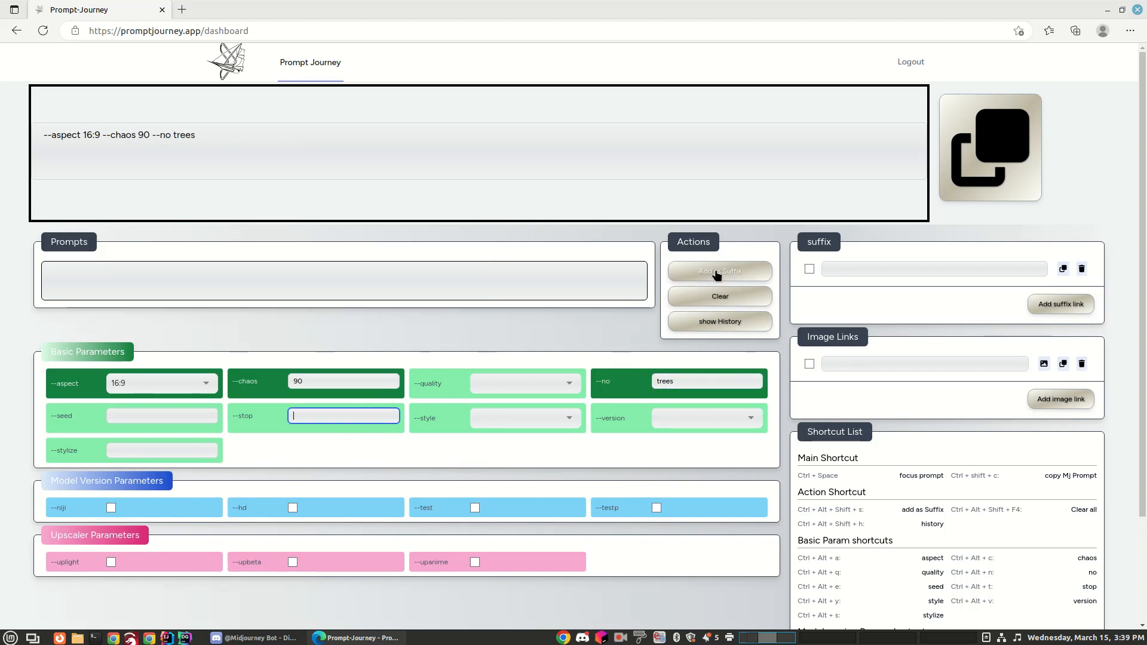
pyautogui.click(716, 273)
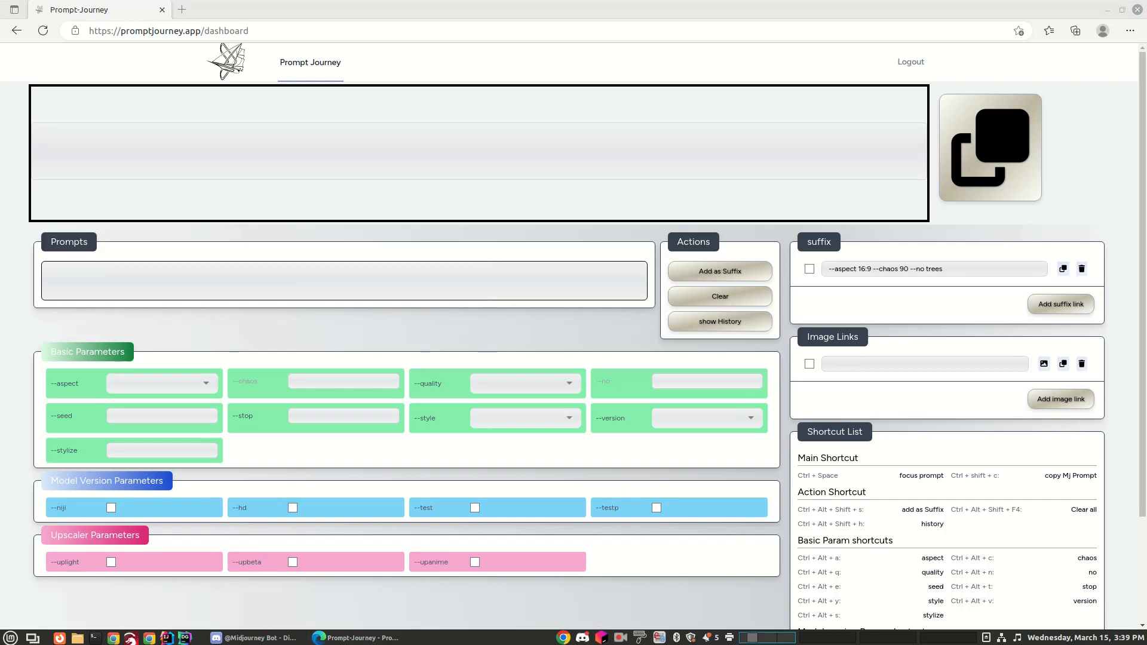
# - Paste "young mid 20s girl walking in a field" as the prompt and apply the saved "--aspect 16:9 --chaos 90 --no trees" suffix
pyautogui.hotkey('ctrl', 'c')
pyautogui.click(165, 281)
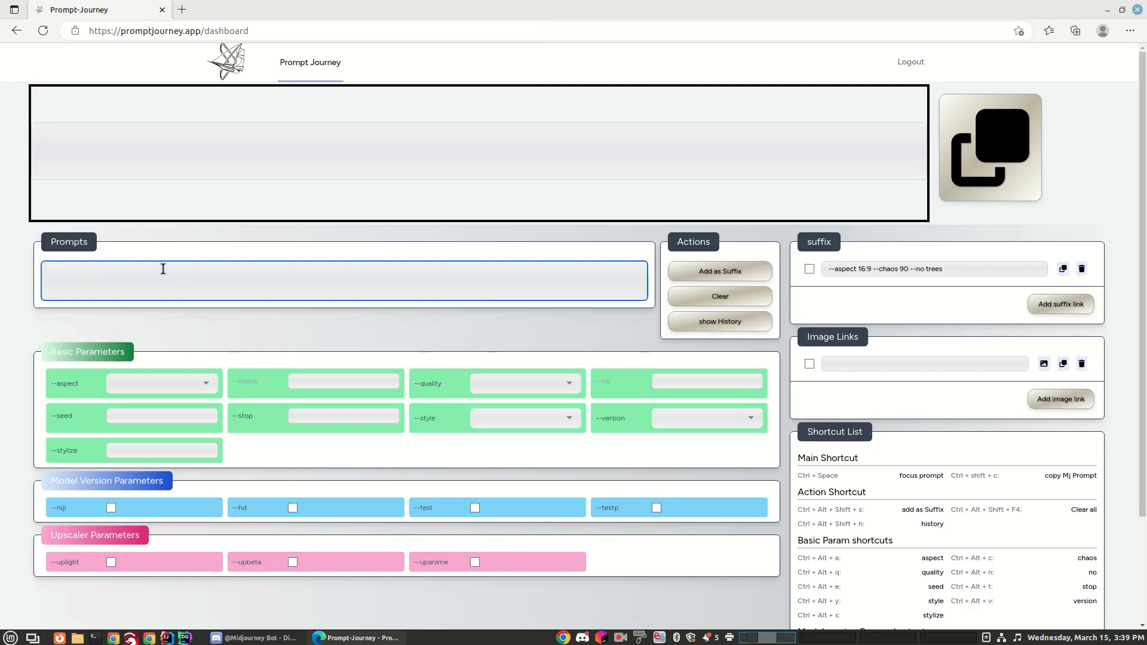
pyautogui.hotkey('ctrl', 'v')
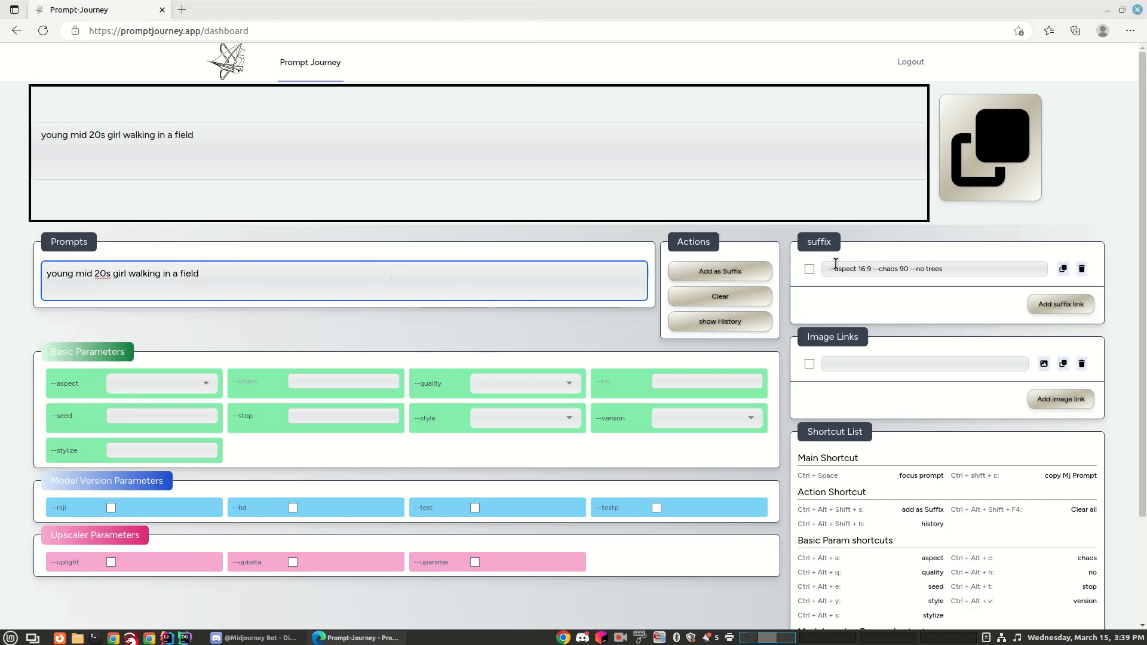
pyautogui.click(809, 268)
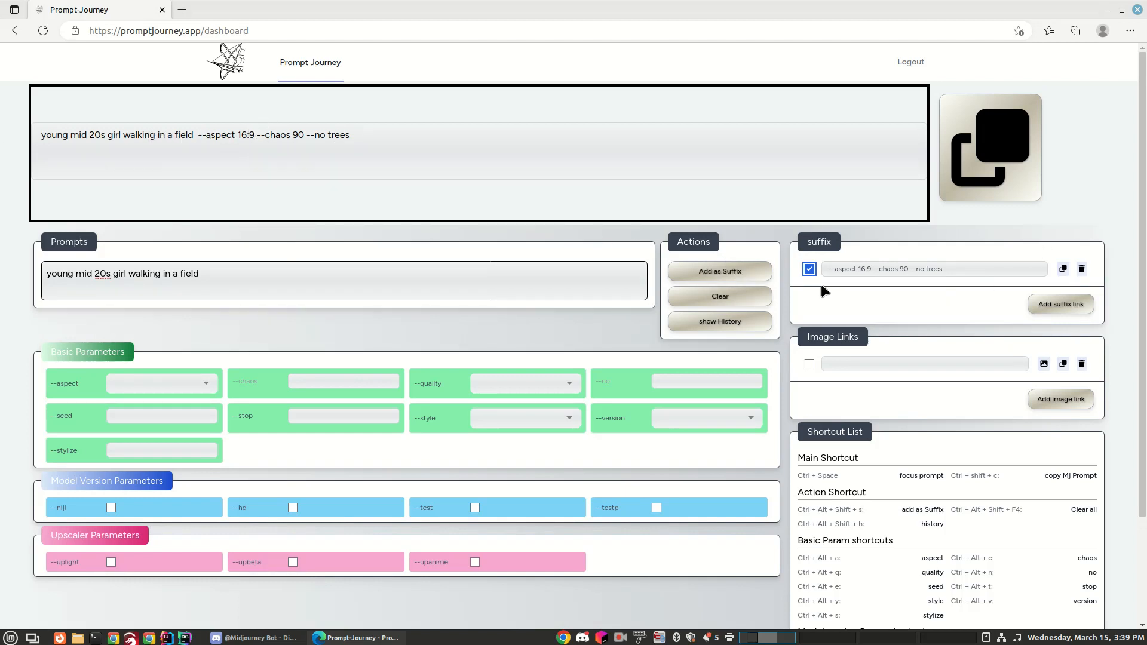
# - Add a second, empty suffix entry and delete all of the prompt text
pyautogui.click(1059, 306)
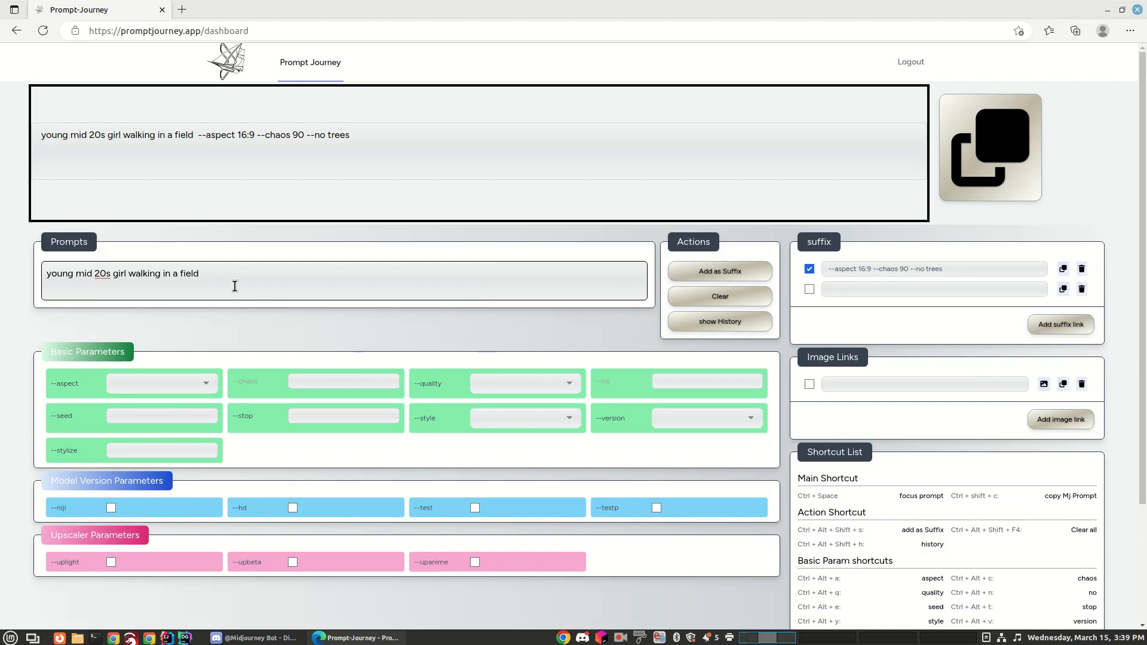
pyautogui.moveTo(234, 283); pyautogui.dragTo(17, 259)
pyautogui.press('BackSpace')
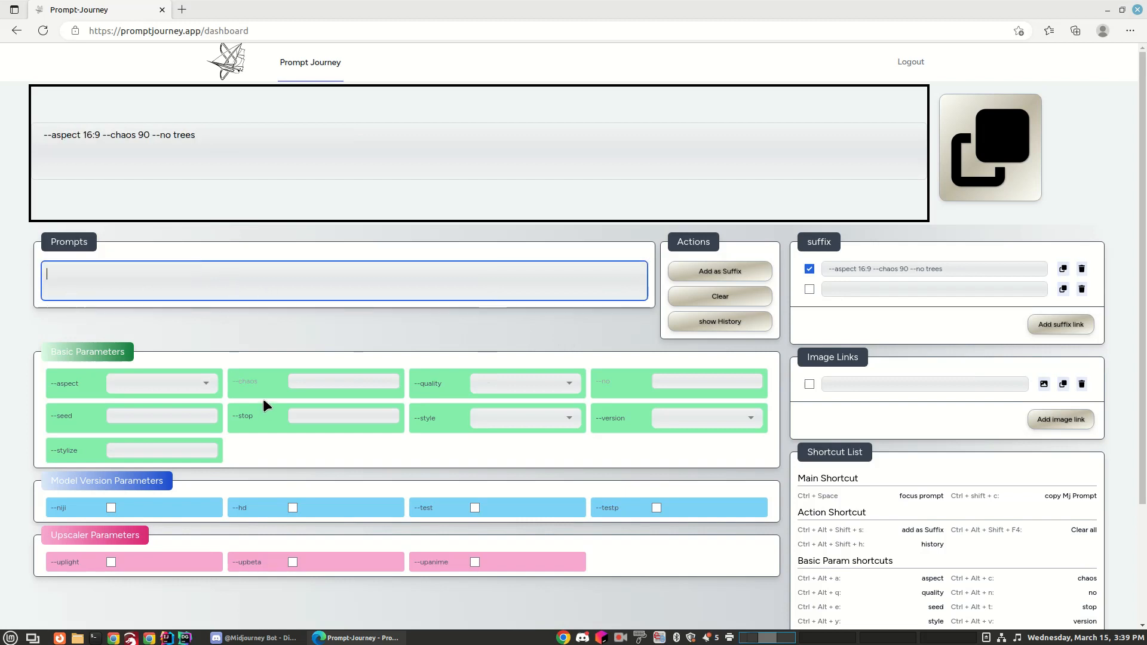
# - Set aspect to 2:3 and chaos to 50, and save these parameters as another suffix
pyautogui.click(201, 385)
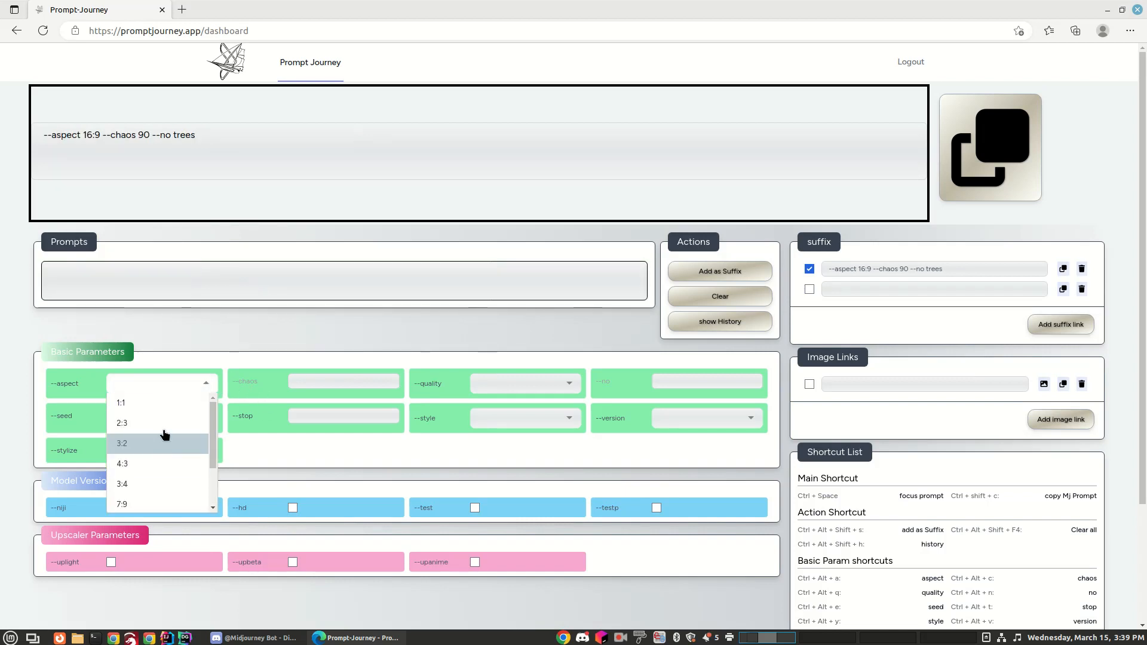
pyautogui.click(166, 428)
pyautogui.click(343, 383)
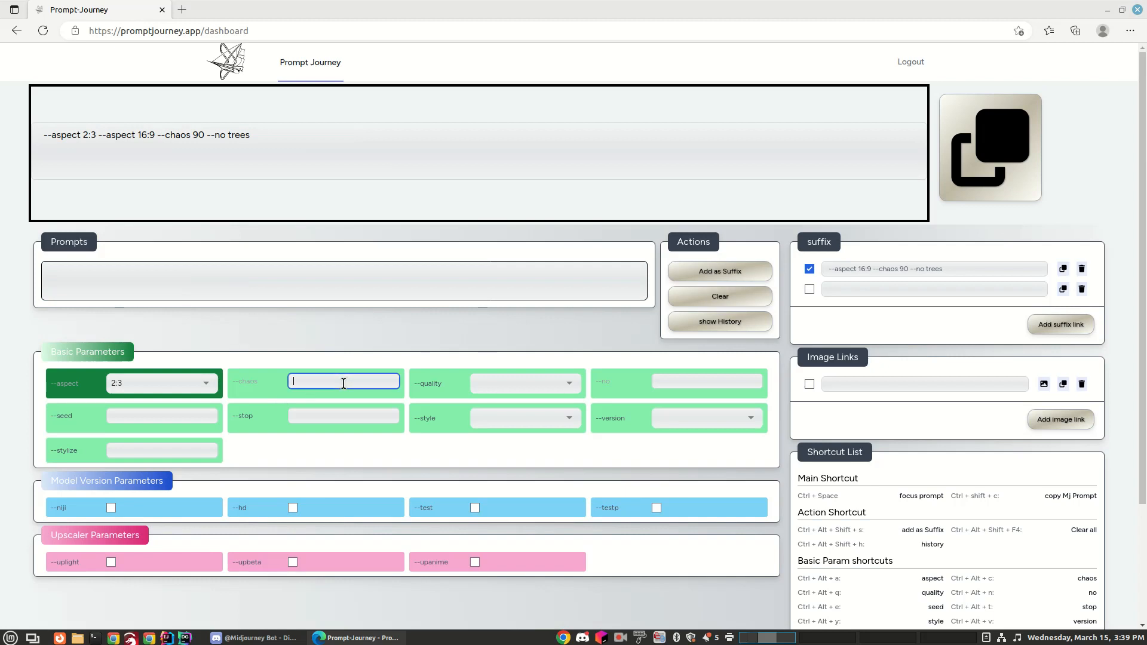
pyautogui.write('50')
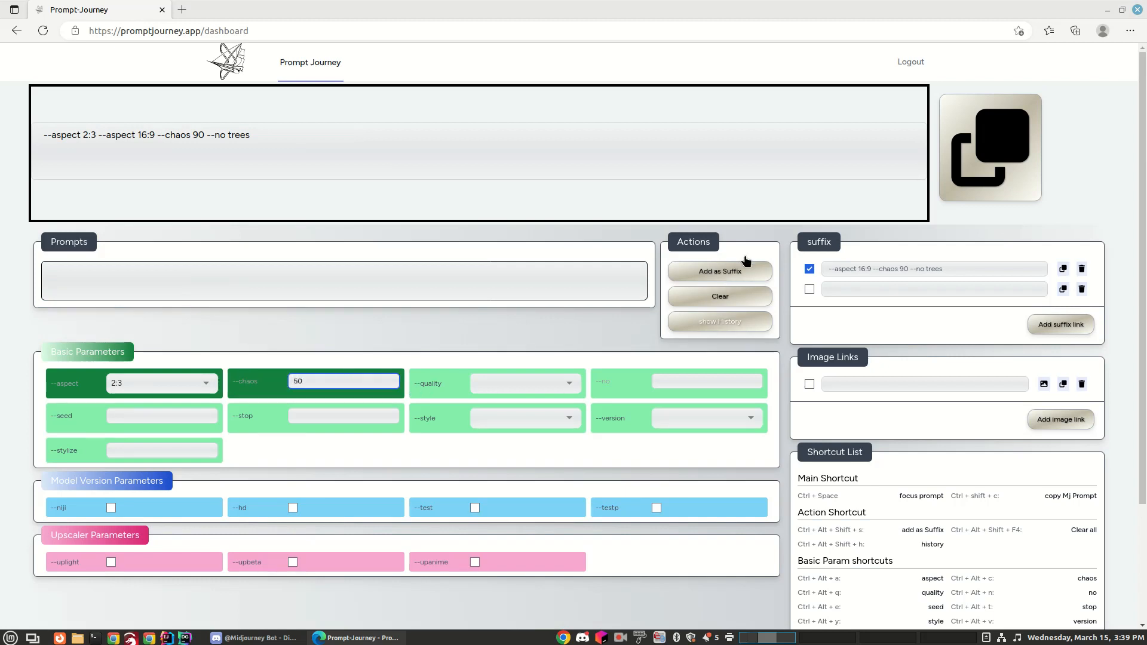
pyautogui.click(740, 272)
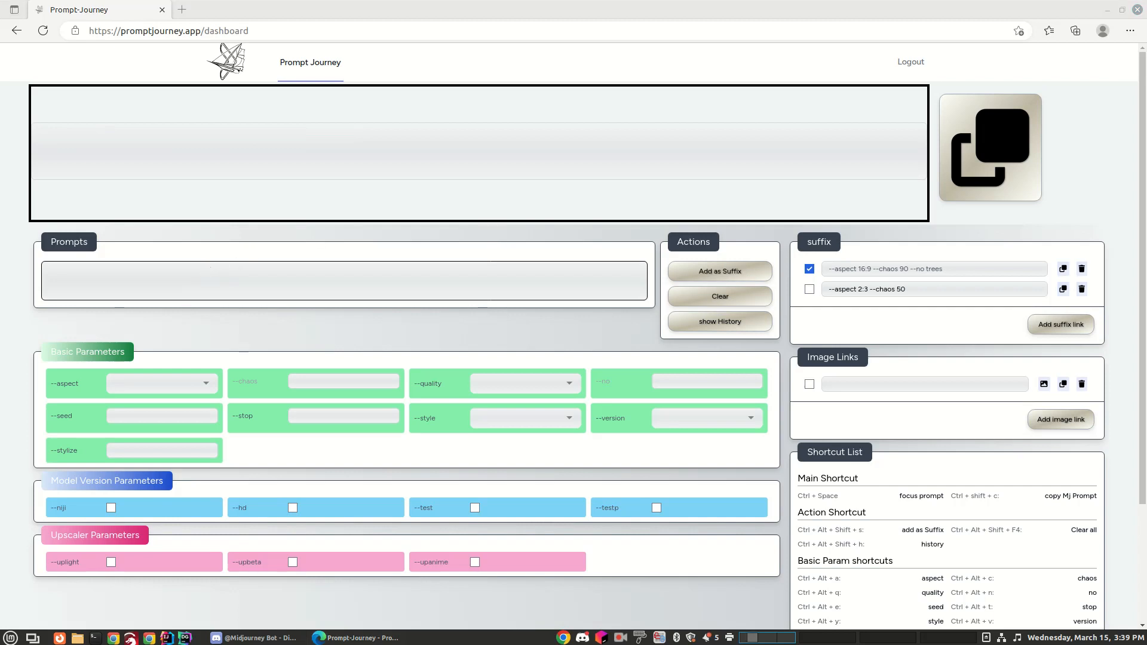
# - Paste "young mid 20s girl walking in a field" as the prompt and apply only the "--aspect 2:3 --chaos 50" suffix to it
pyautogui.hotkey('ctrl', 'c')
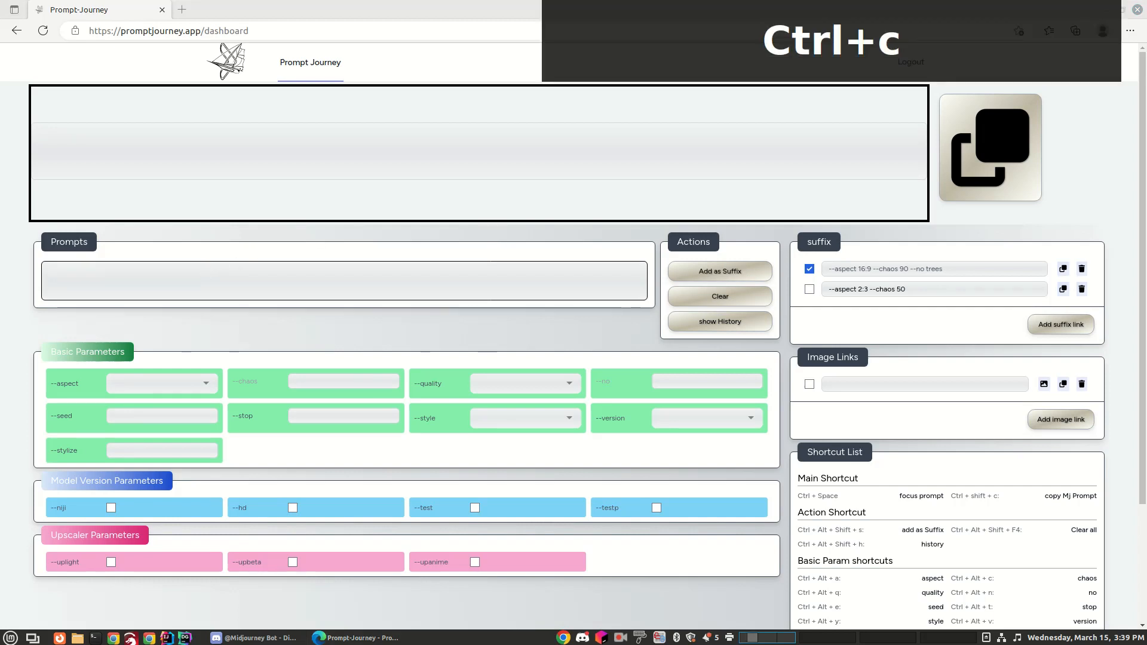
pyautogui.click(117, 280)
pyautogui.hotkey('ctrl', 'v')
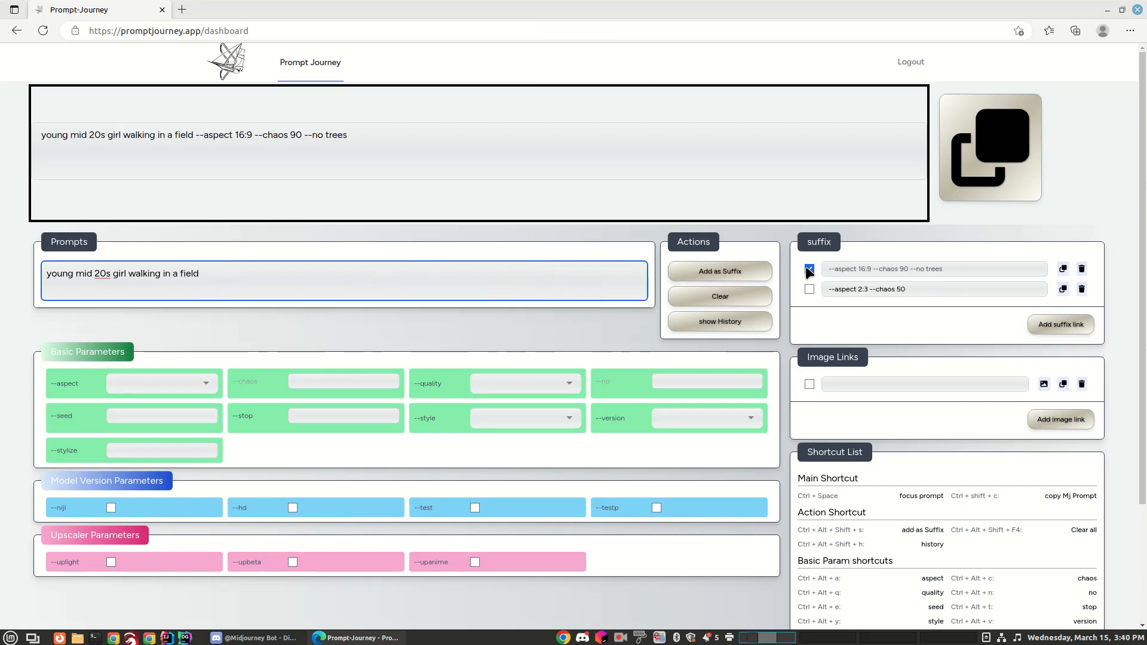
pyautogui.click(808, 289)
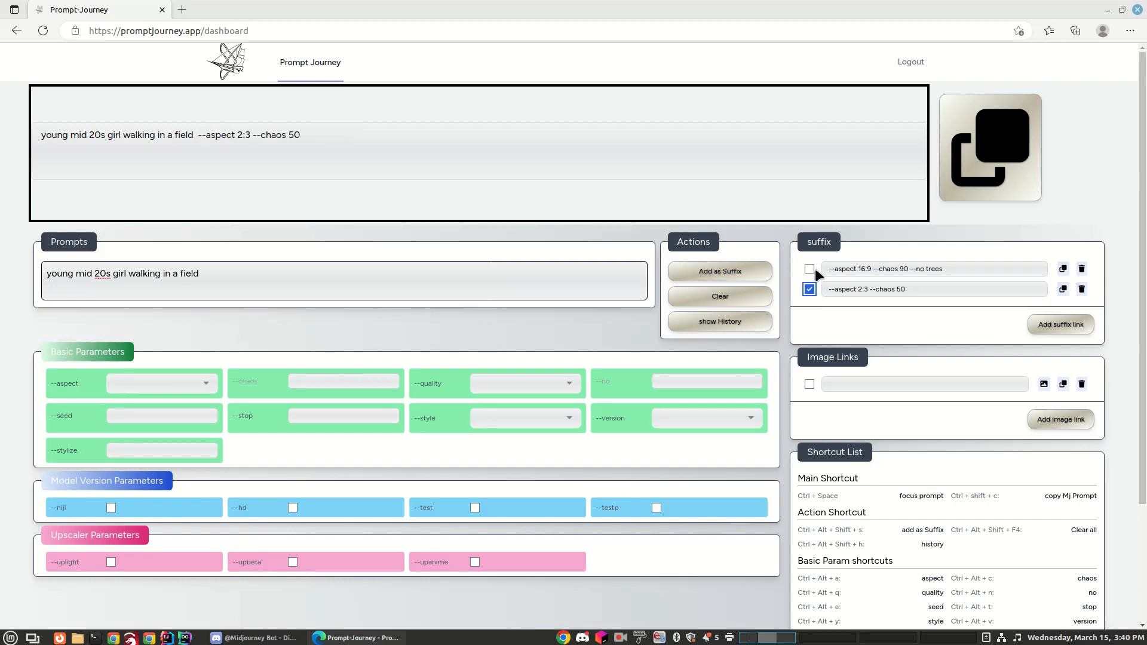
pyautogui.click(808, 270)
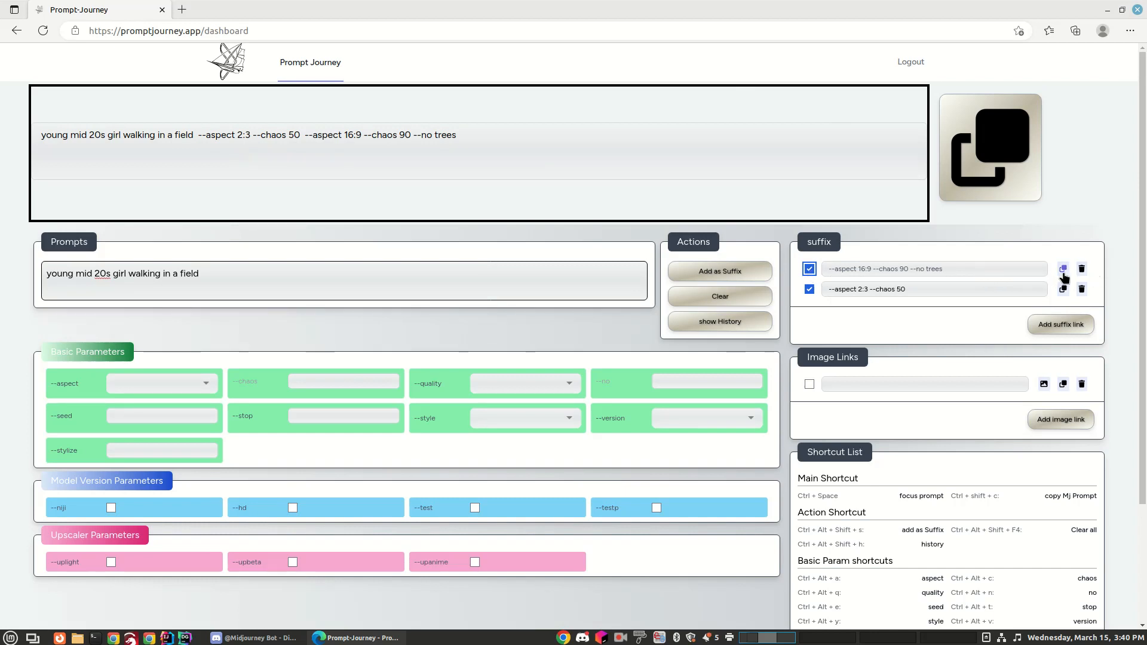
pyautogui.click(809, 270)
# - Add a new suffix entry containing the copied text "wearing a yellow dress"
pyautogui.click(1051, 329)
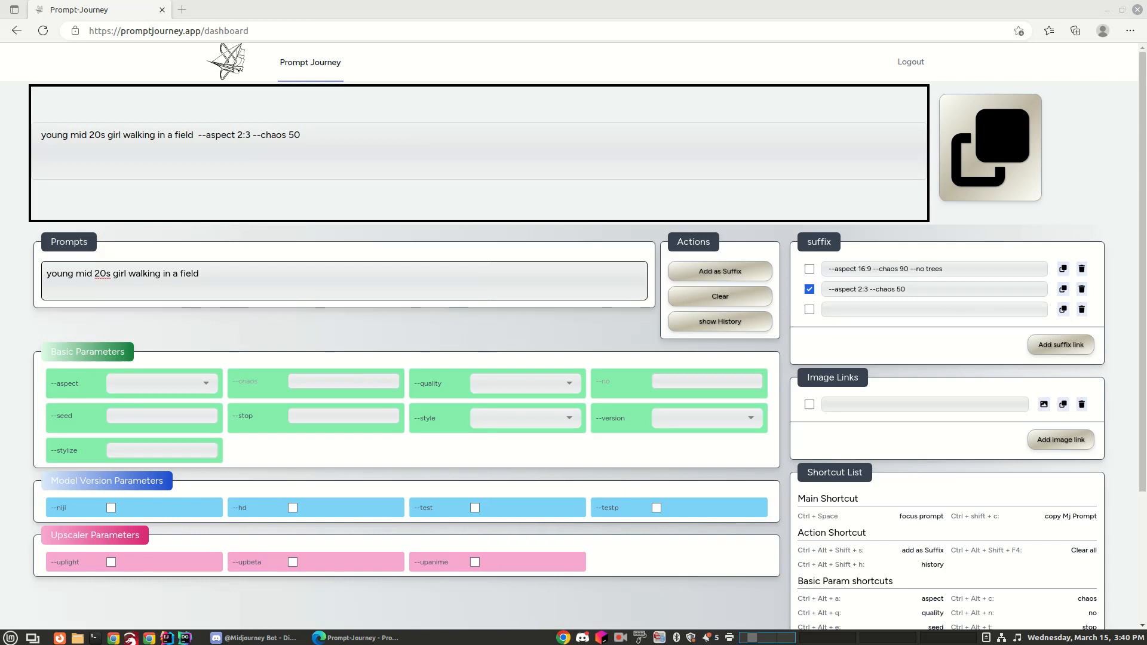
pyautogui.hotkey('ctrl', 'c')
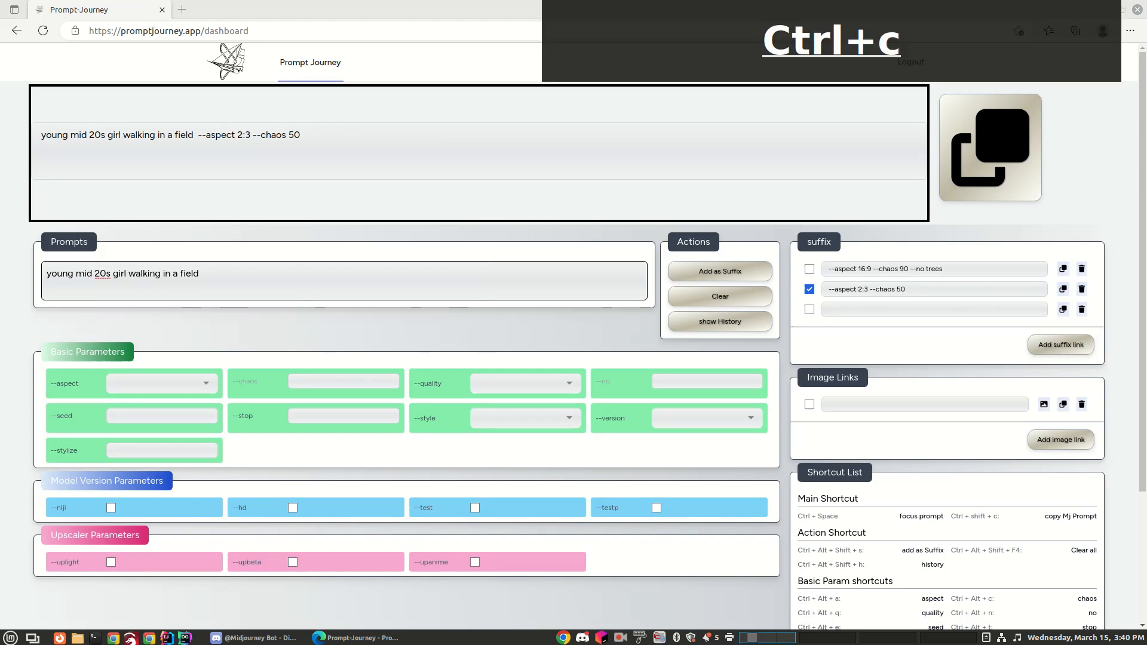
pyautogui.click(840, 310)
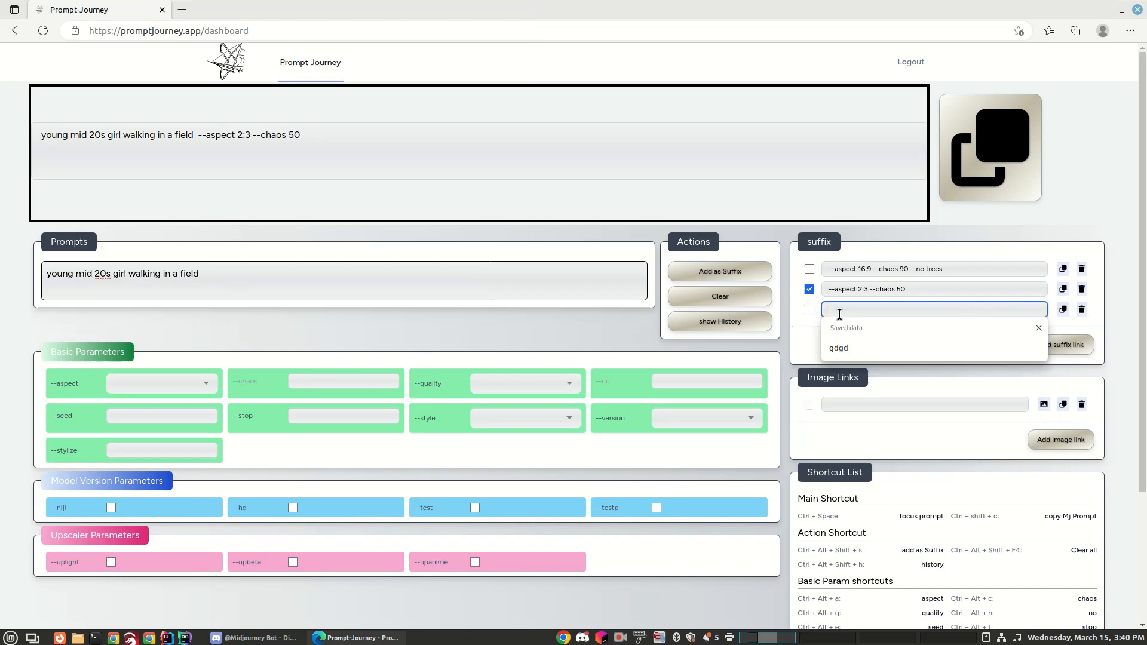
pyautogui.hotkey('ctrl', 'v')
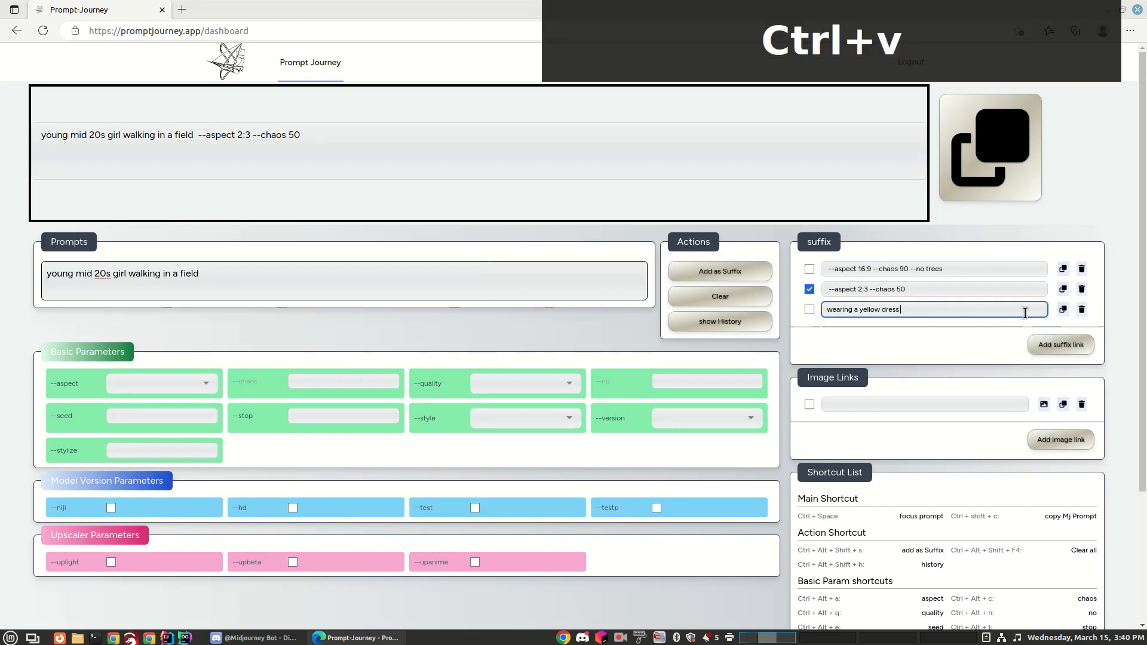
# - Add another suffix entry with the copied text "wearing a green dress"
pyautogui.click(1069, 345)
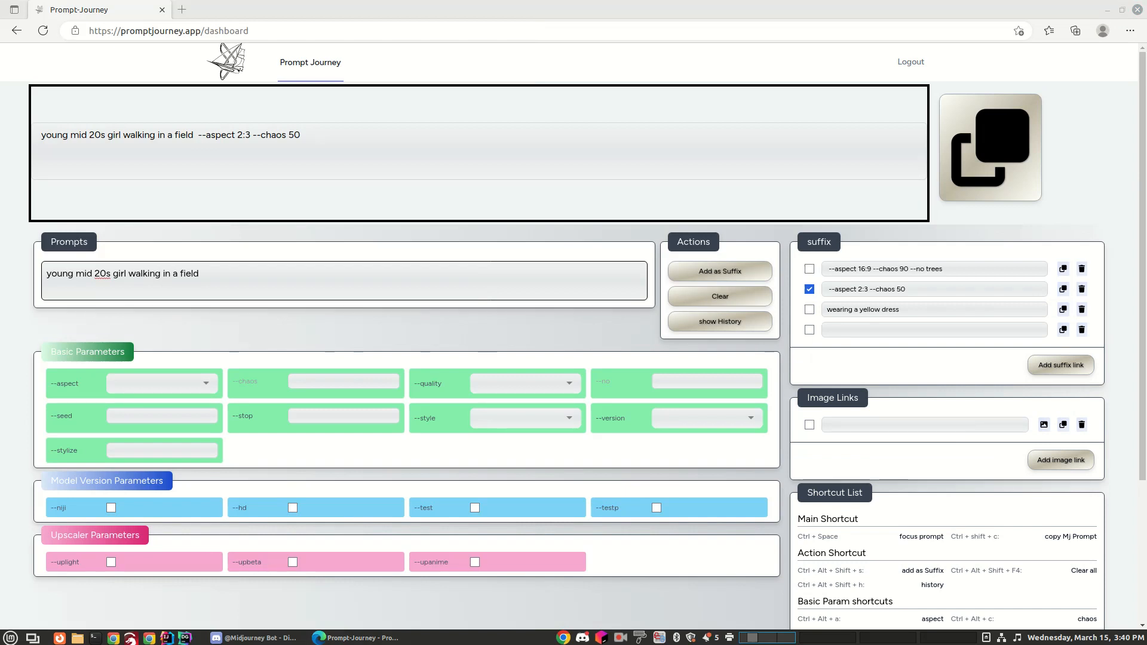
pyautogui.hotkey('ctrl', 'c')
pyautogui.click(839, 329)
pyautogui.hotkey('ctrl', 'v')
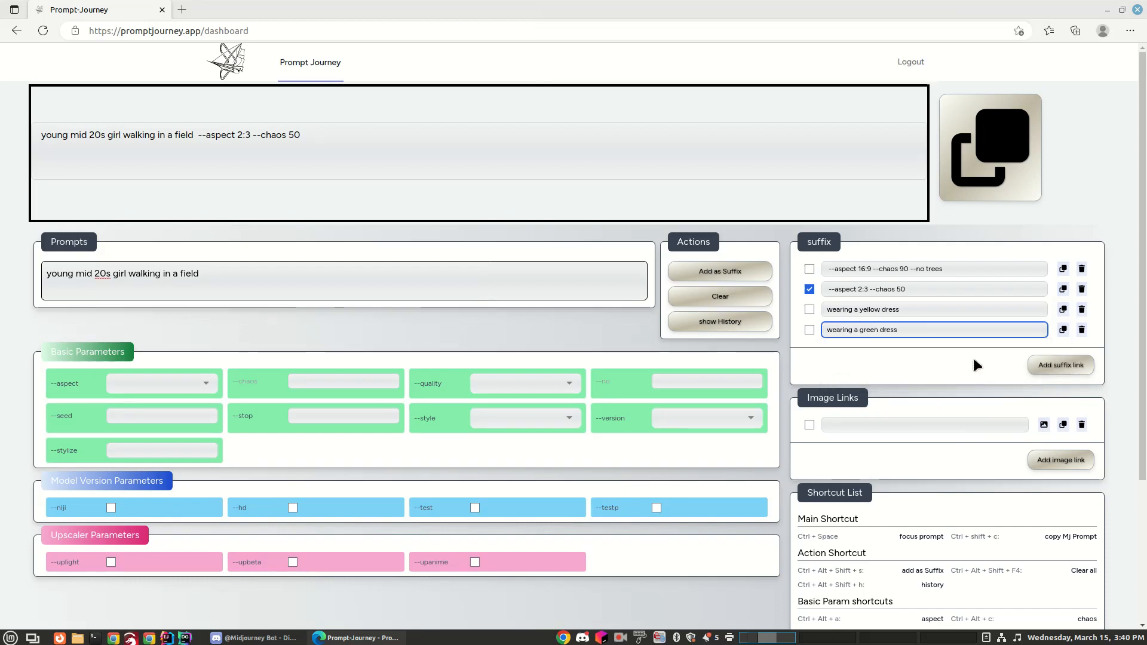
# - Add a further suffix entry reading "wearing a blue dress" from the copied text
pyautogui.click(1065, 367)
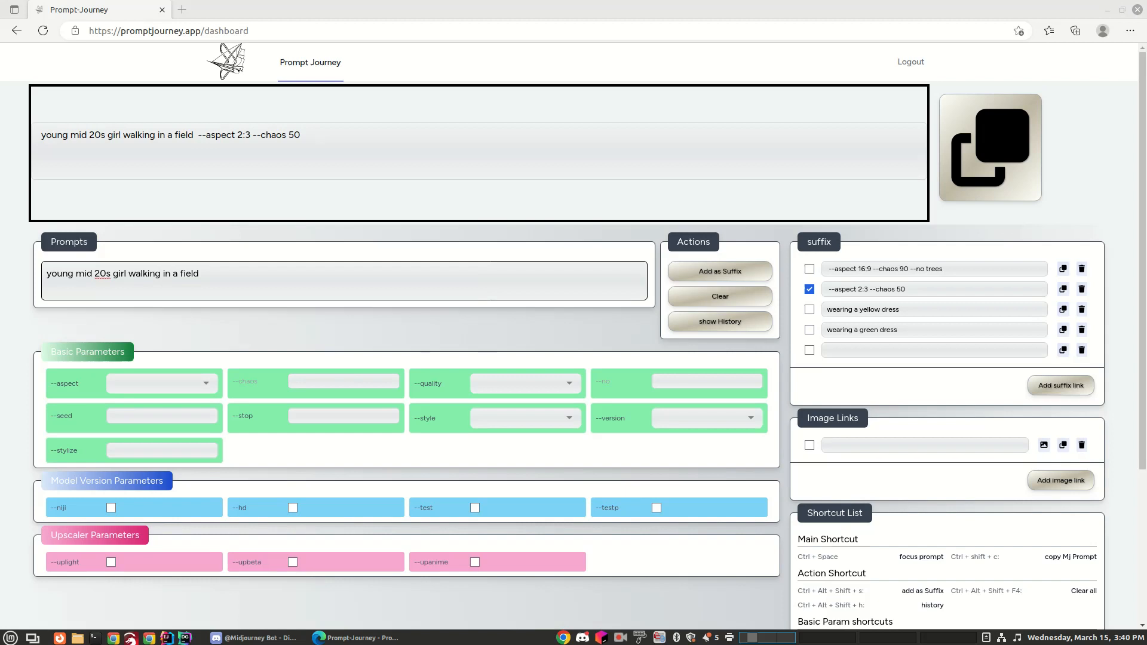
pyautogui.hotkey('ctrl', 'c')
pyautogui.click(830, 347)
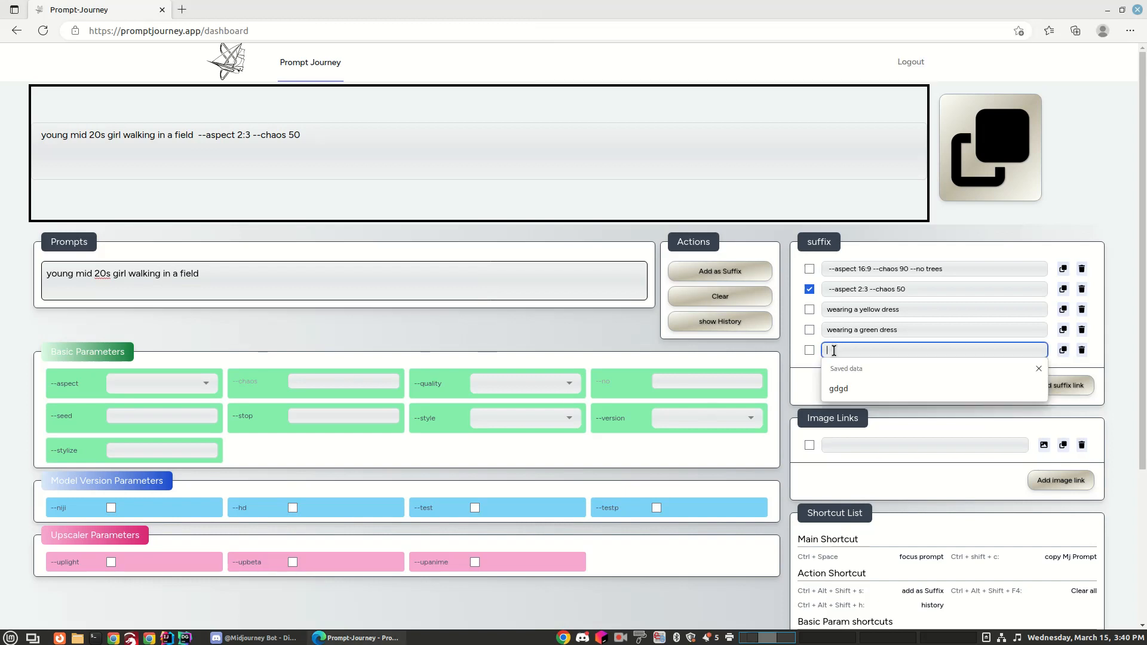
pyautogui.hotkey('ctrl', 'v')
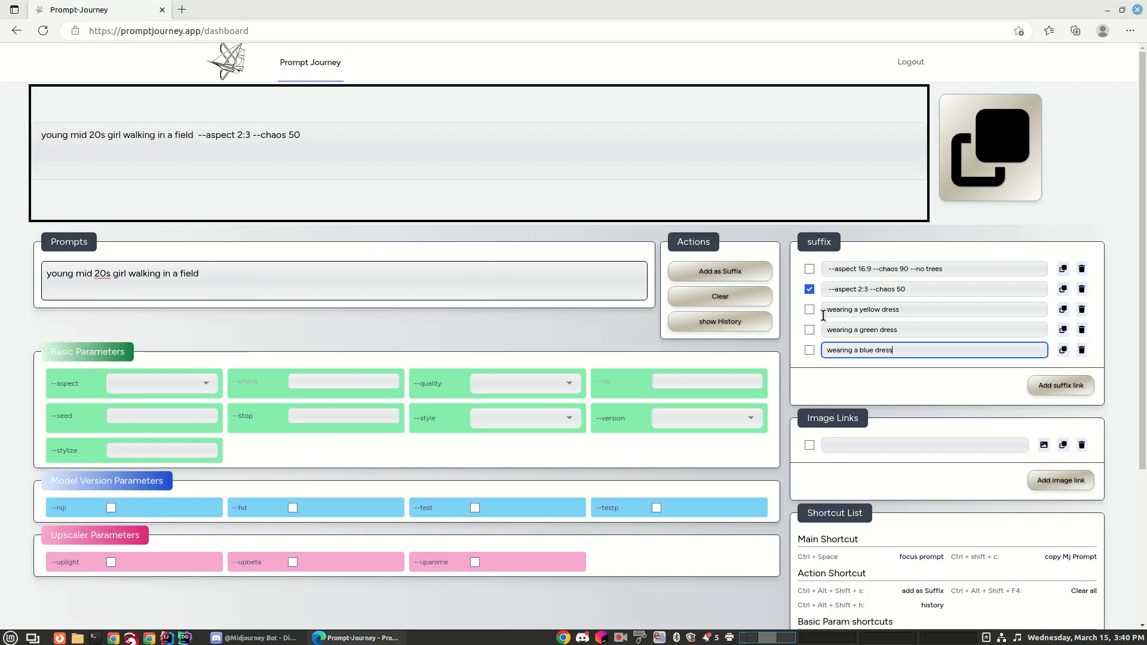
# - Try the yellow dress suffix together with the "--aspect 2:3 --chaos 50" suffix, and turn both off
pyautogui.click(810, 311)
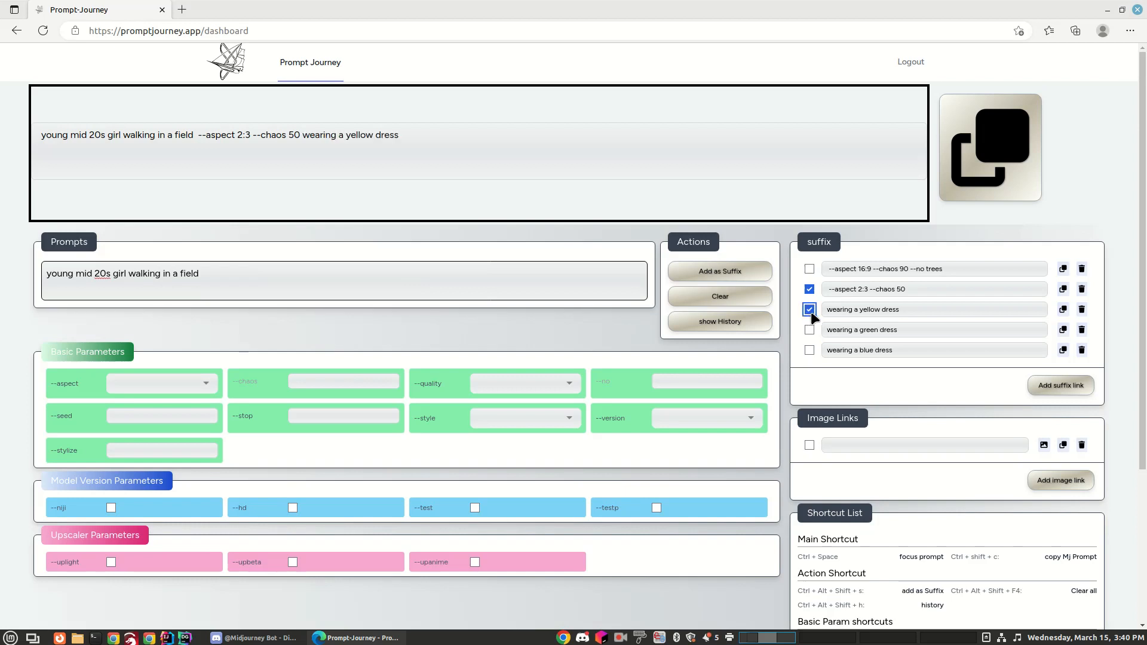
pyautogui.click(809, 310)
pyautogui.click(809, 289)
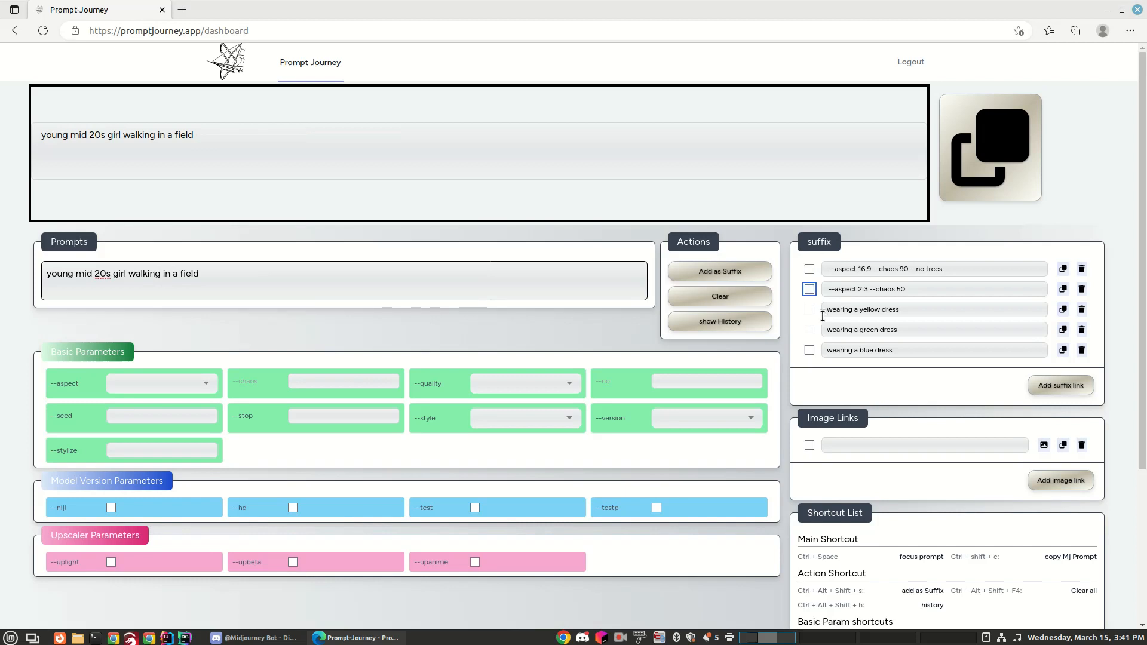
# - Try the yellow, green and blue dress suffixes singly and combined on the prompt, leaving only "wearing a blue dress" applied
pyautogui.click(810, 310)
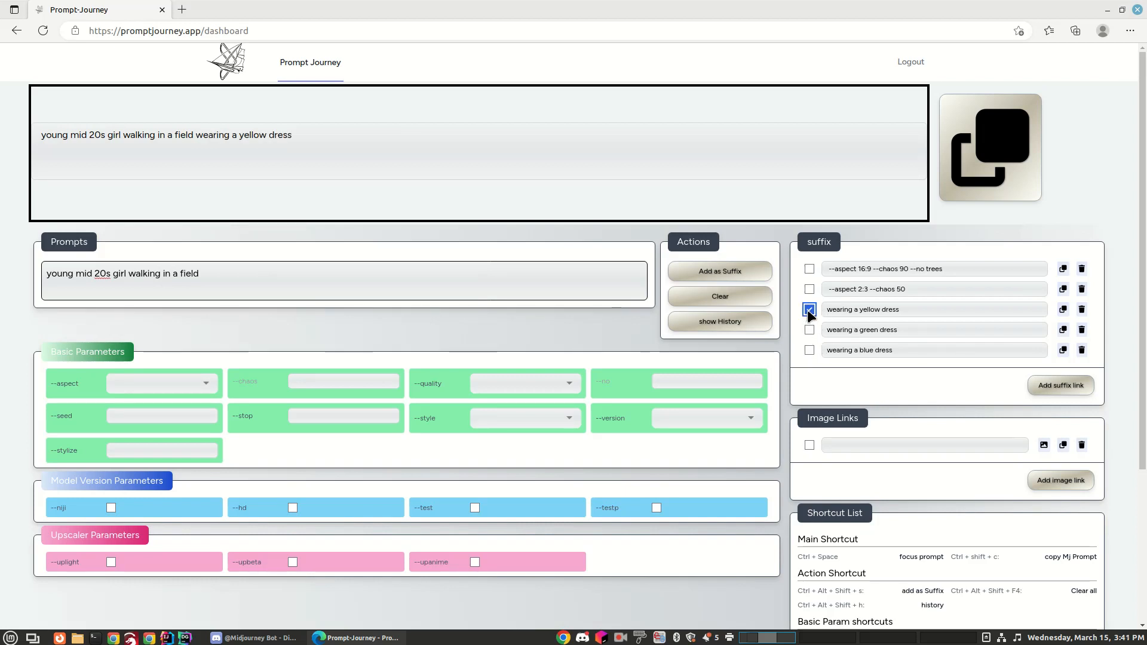
pyautogui.click(809, 309)
pyautogui.click(809, 330)
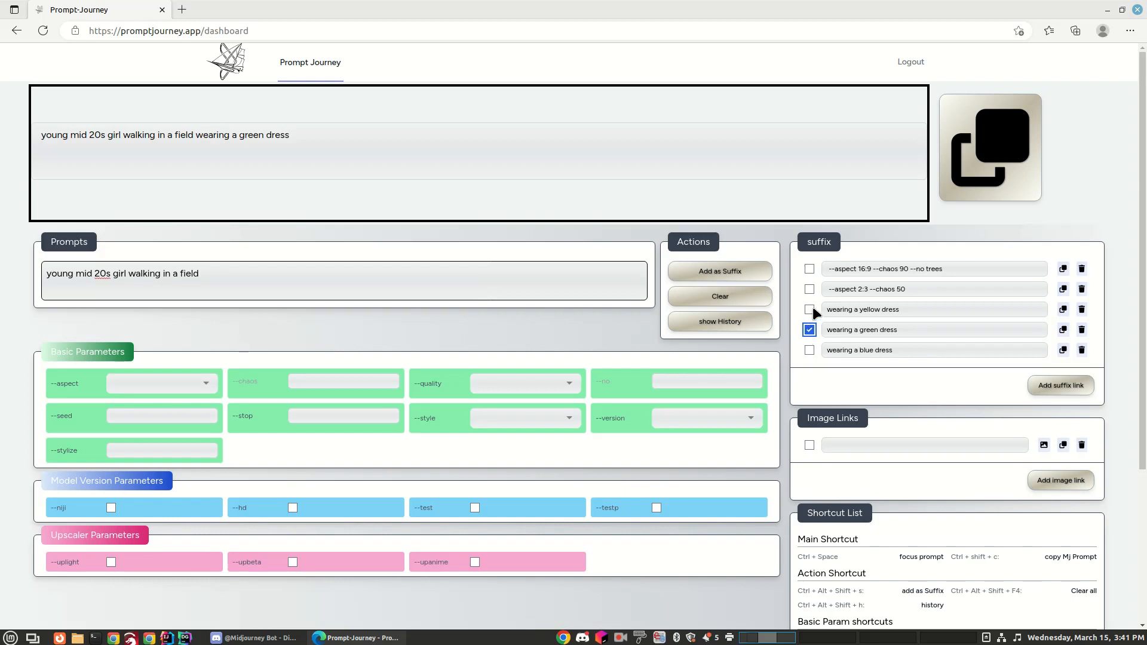
pyautogui.click(810, 308)
pyautogui.click(809, 350)
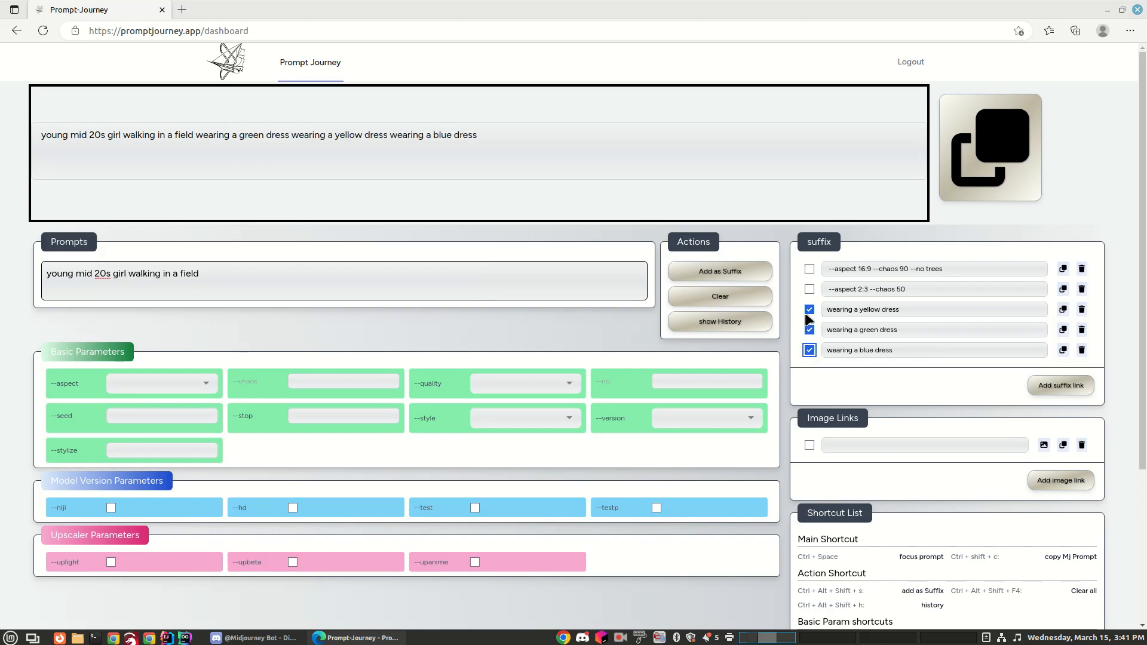
pyautogui.click(809, 309)
pyautogui.click(810, 330)
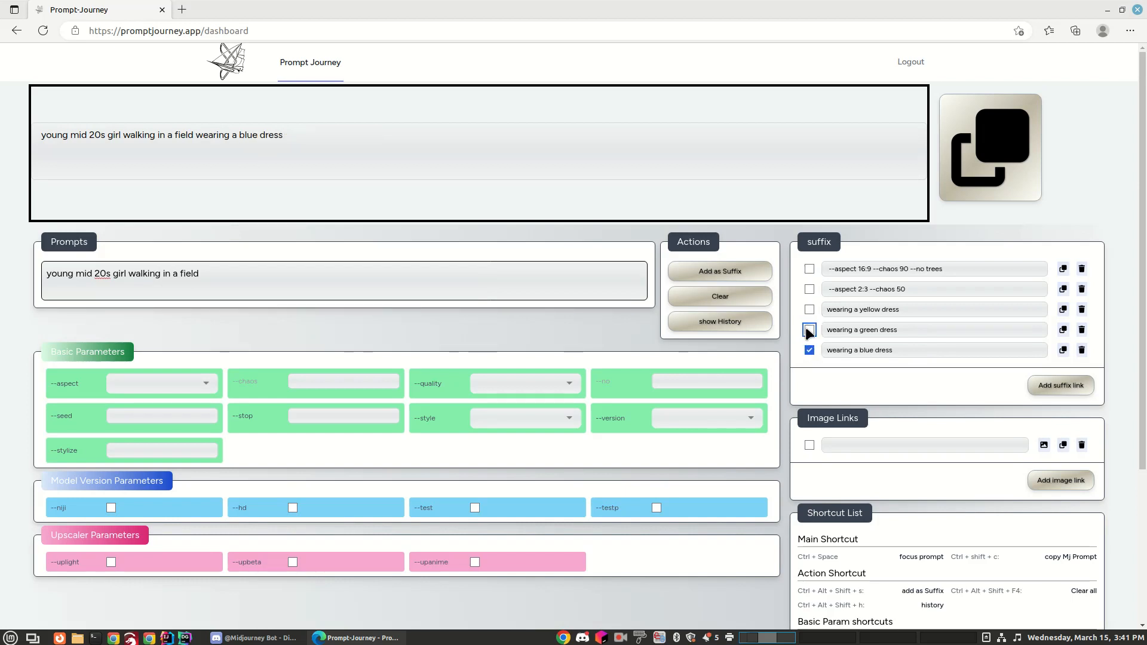
# - Leave "wearing a yellow dress" as the only suffix applied to the prompt
pyautogui.click(809, 309)
pyautogui.click(810, 309)
pyautogui.click(810, 349)
pyautogui.click(809, 308)
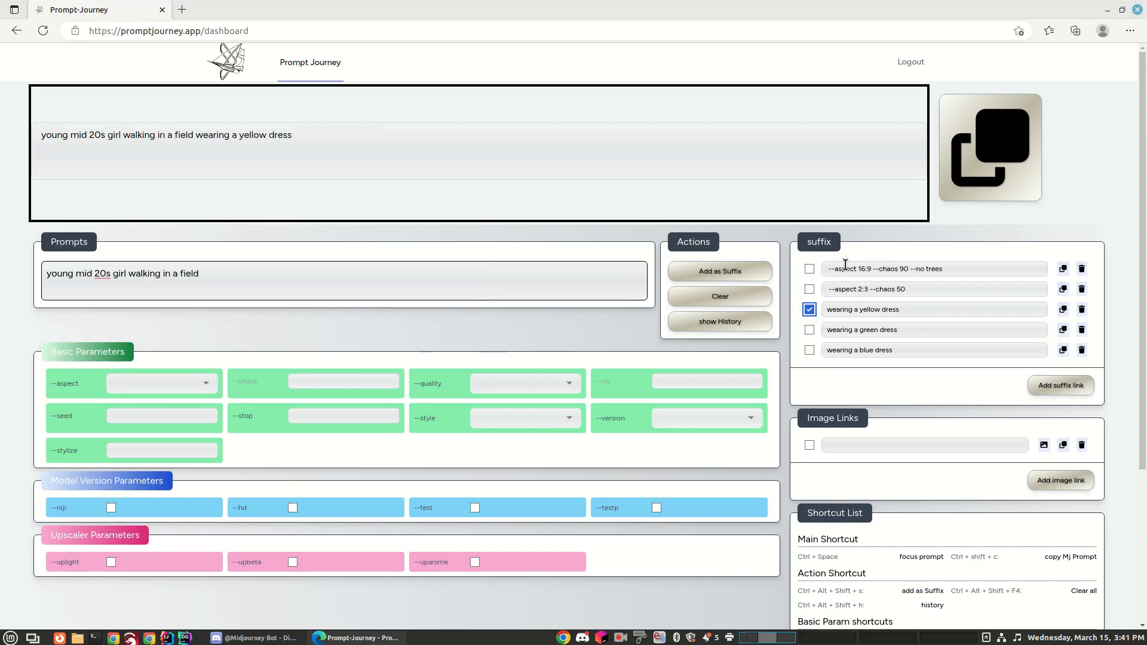
# - Copy the assembled prompt, switch to Discord and submit it to the Midjourney Bot with the /imagine command
pyautogui.click(995, 154)
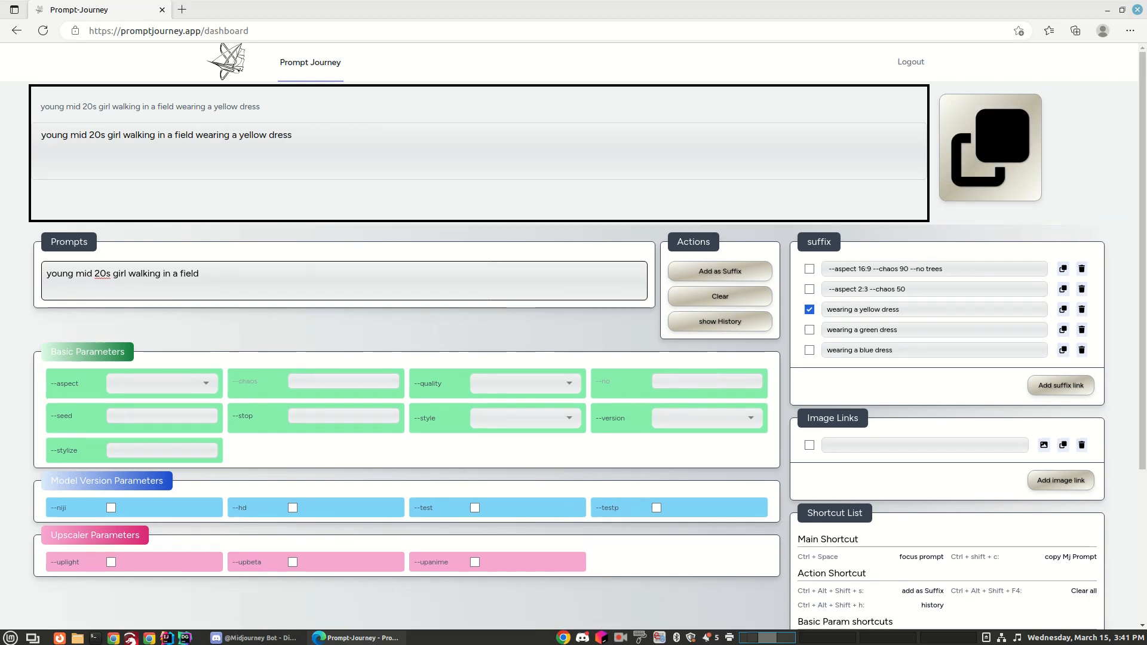
pyautogui.click(242, 638)
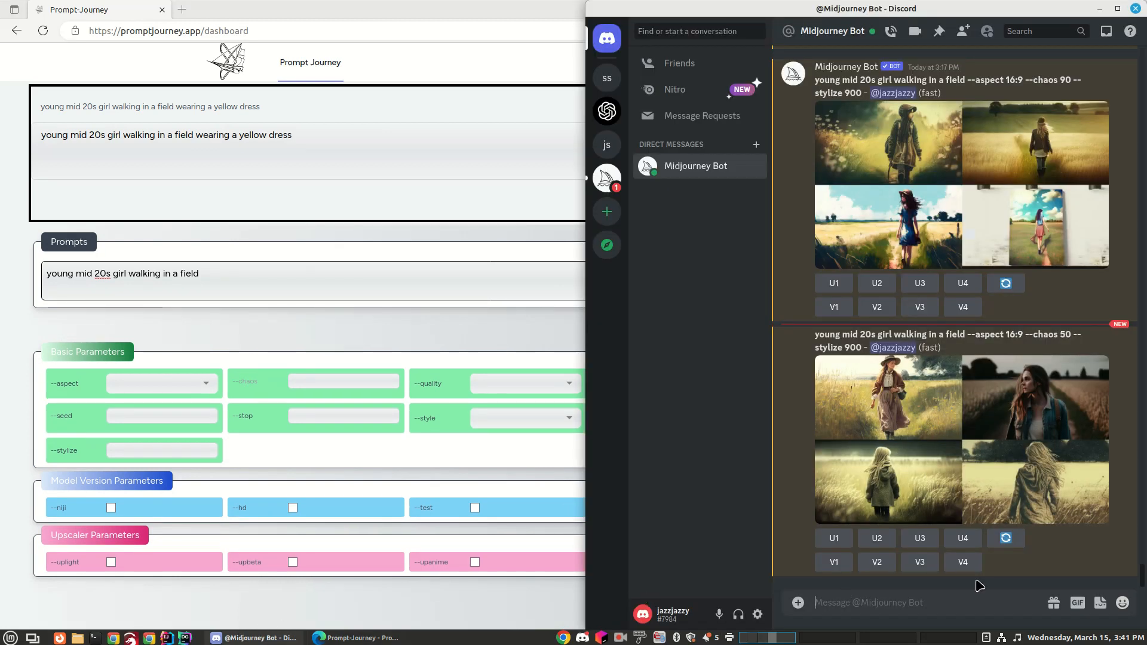
pyautogui.hotkey('ctrl', 'v')
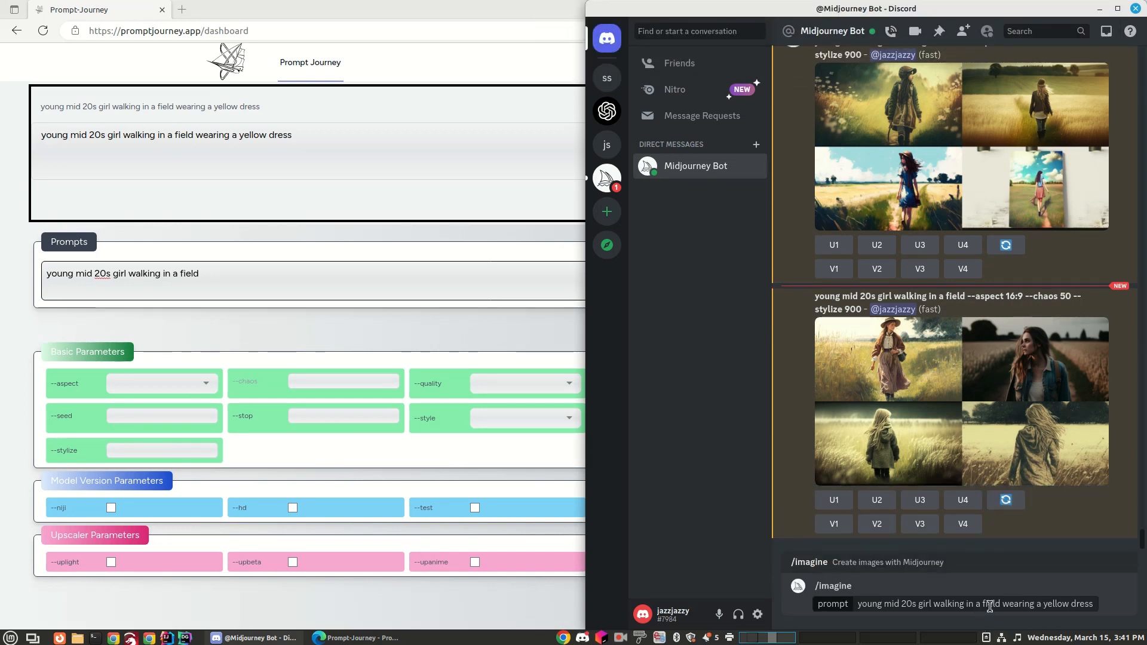
pyautogui.press('Return')
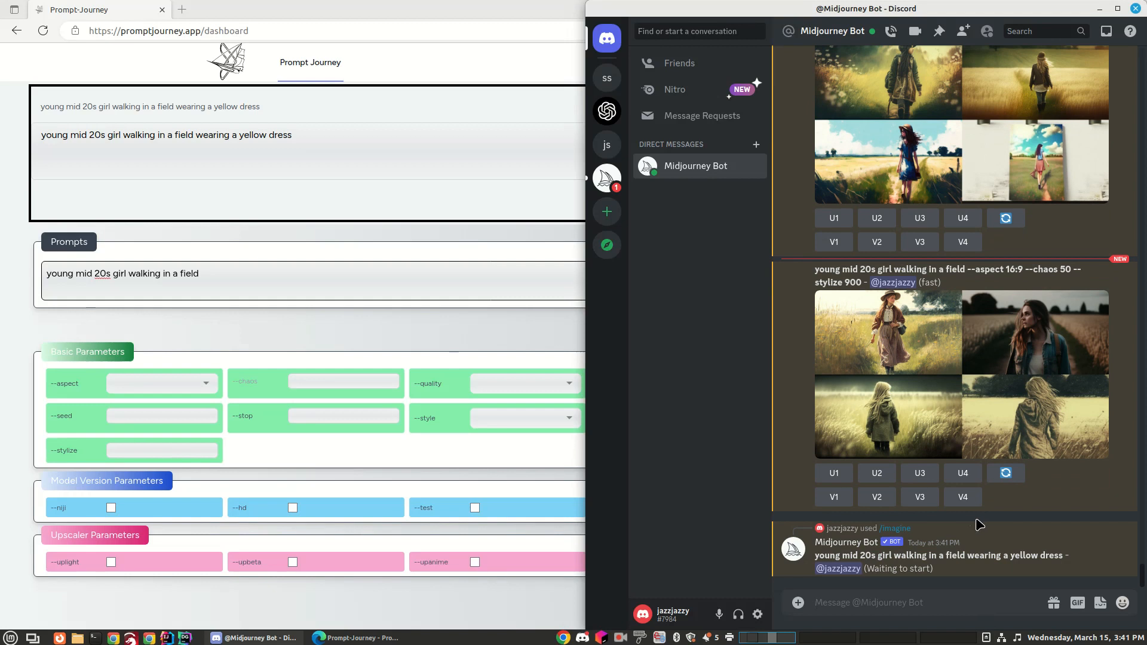
# - Switch back to Prompt Journey and replace the yellow dress suffix with "wearing a green dress"
pyautogui.click(406, 7)
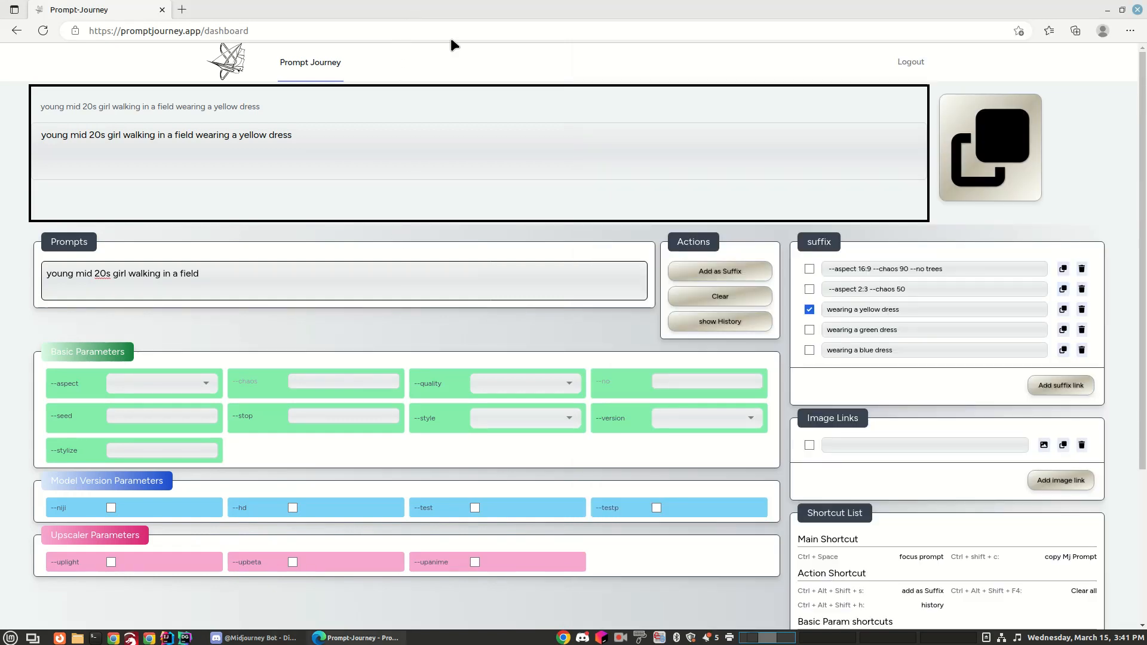
pyautogui.click(810, 310)
pyautogui.click(809, 330)
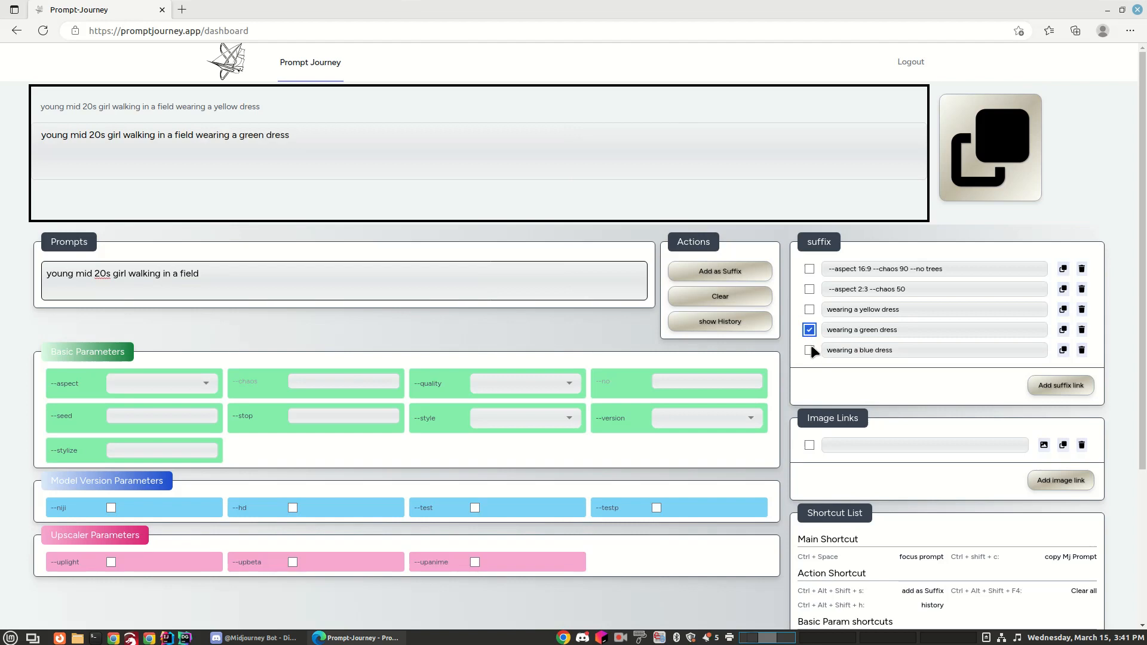
# - Copy the green dress prompt, switch to Discord and submit it to the Midjourney Bot with /imagine
pyautogui.click(1003, 158)
pyautogui.click(263, 638)
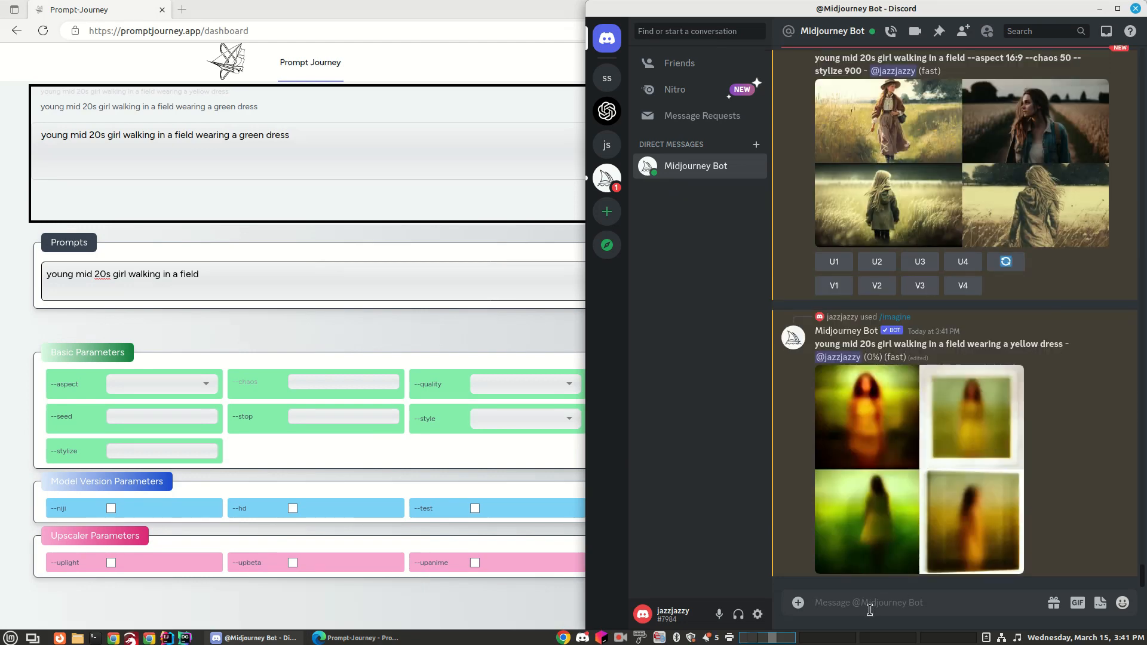
pyautogui.hotkey('ctrl', 'v')
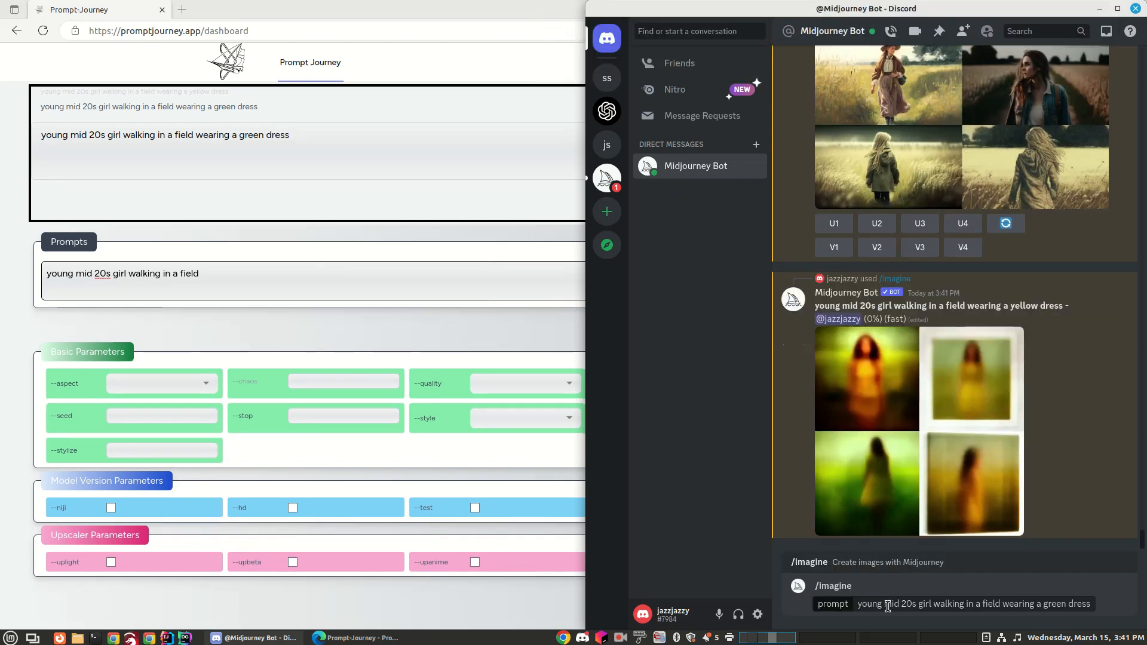
pyautogui.press('Return')
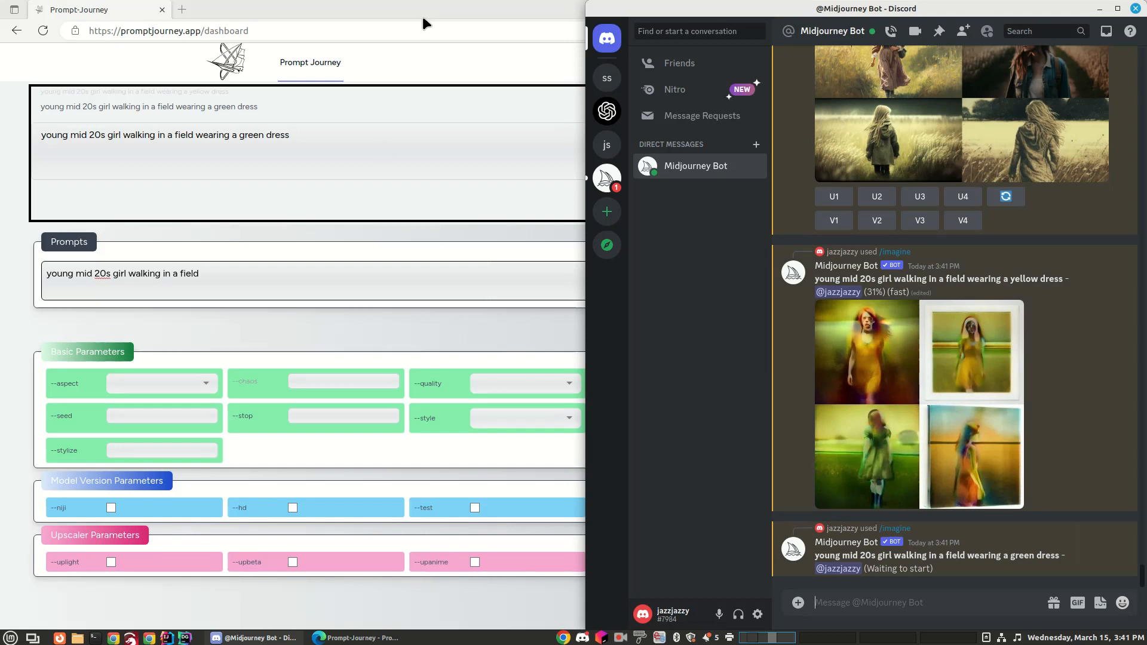
# - Return to Prompt Journey and apply "wearing a blue dress" in place of the green dress suffix
pyautogui.click(454, 234)
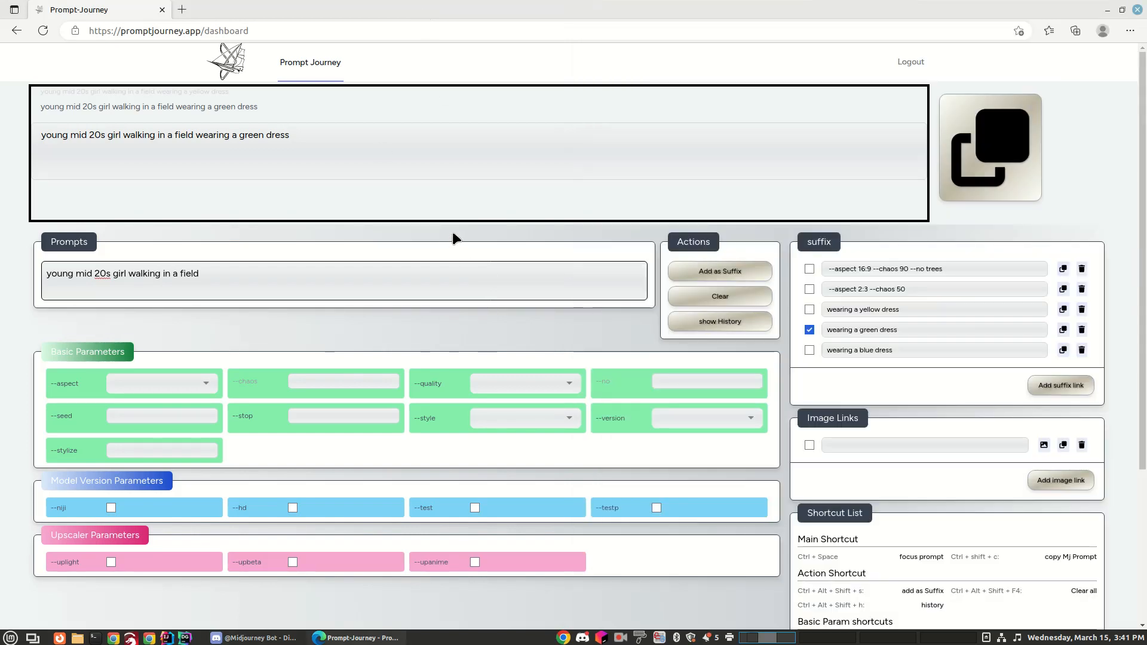
pyautogui.click(809, 330)
pyautogui.click(809, 350)
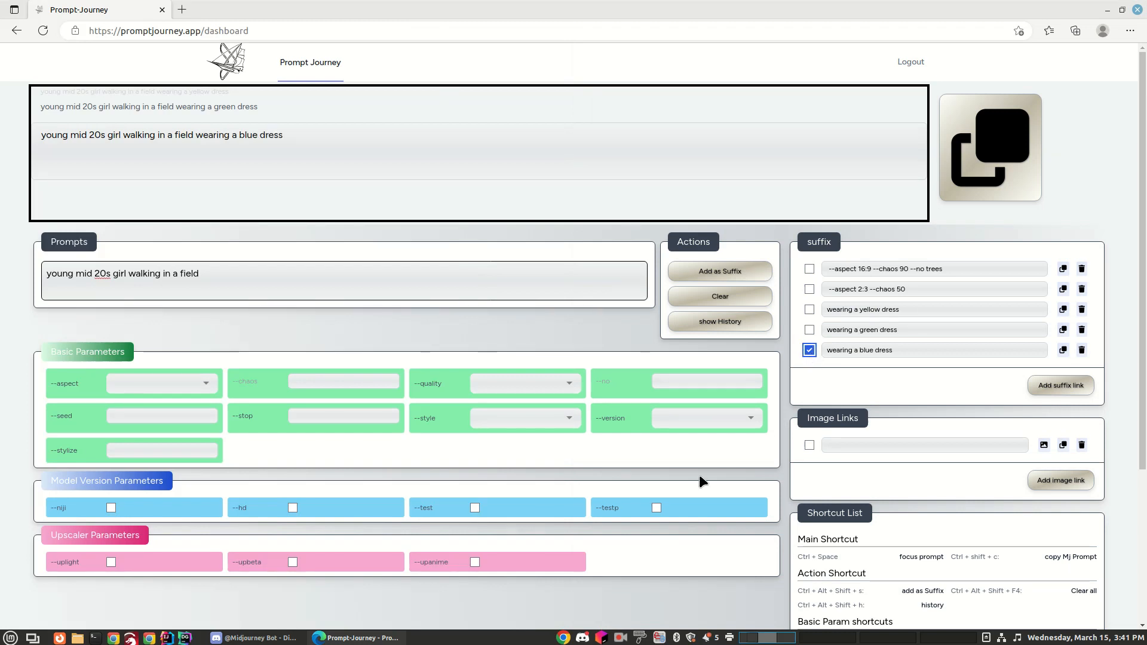
# - Copy the blue dress prompt, submit it in Discord with /imagine and review the images being generated
pyautogui.click(293, 637)
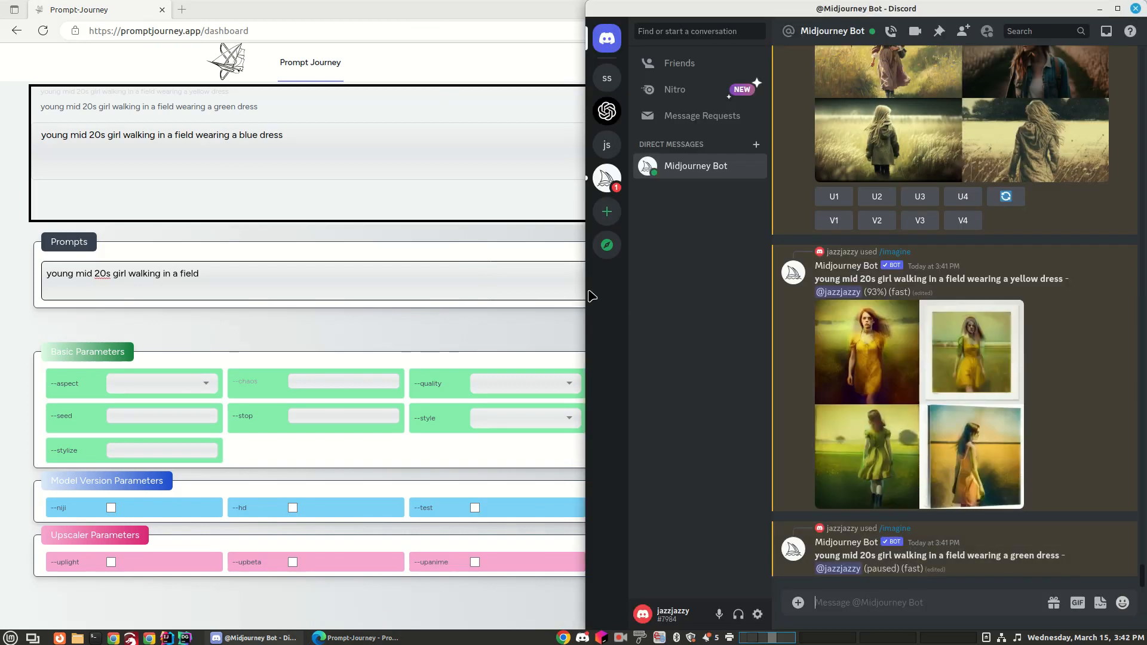
pyautogui.click(260, 638)
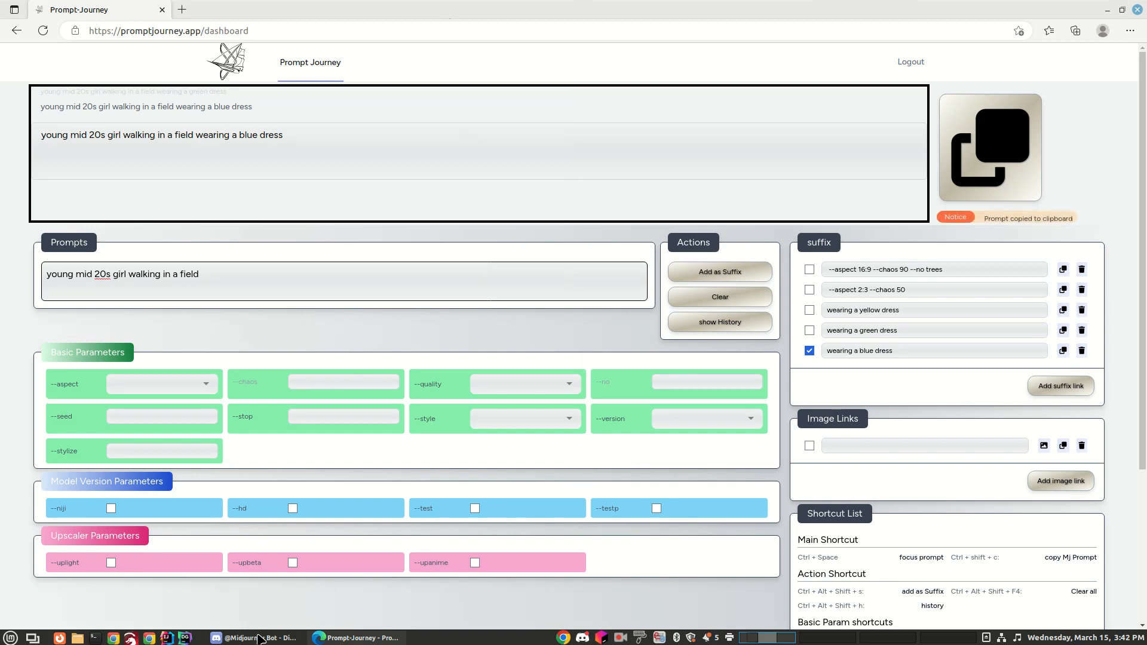
pyautogui.click(260, 637)
pyautogui.hotkey('ctrl', 'v')
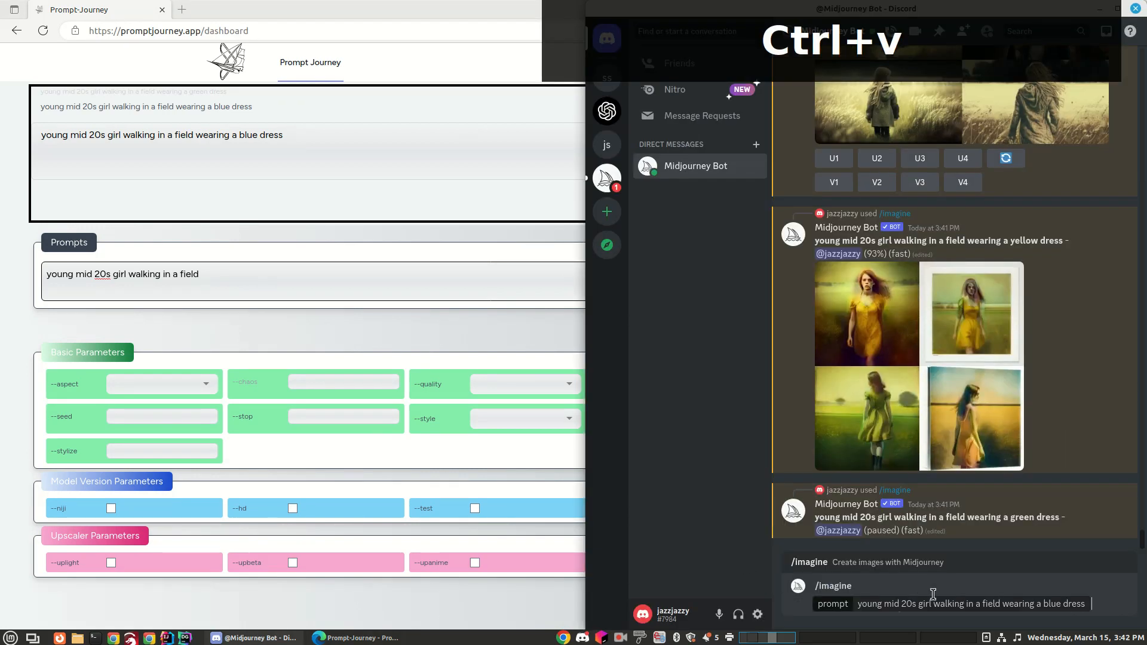
pyautogui.press('Return')
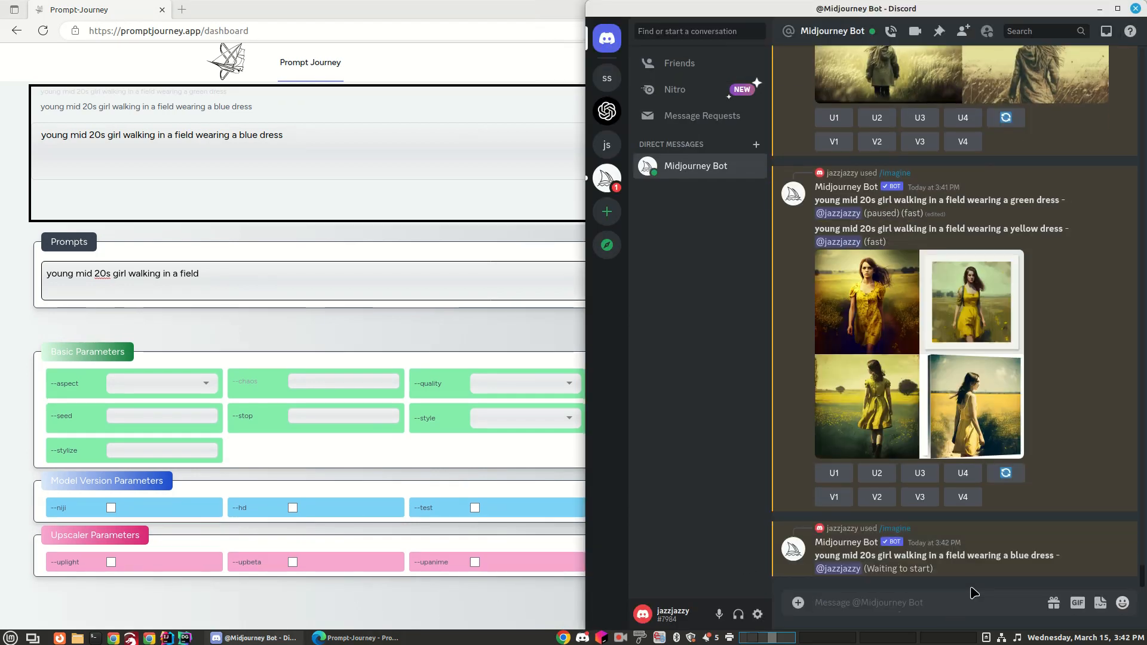
pyautogui.scroll(4, 1015, 454)
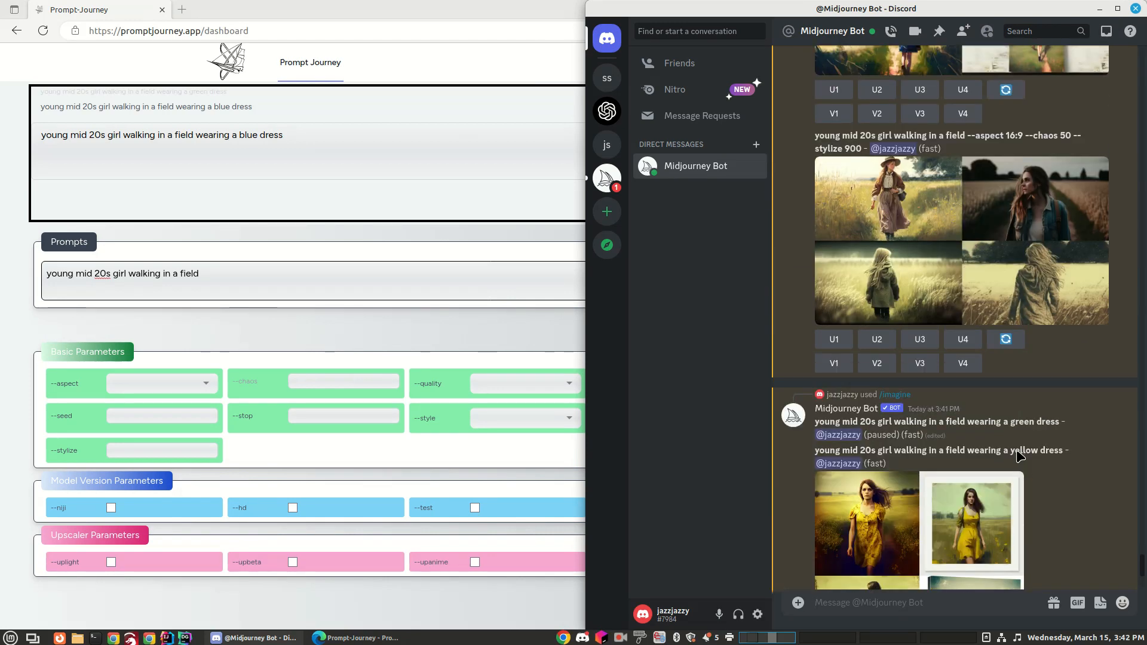
pyautogui.scroll(2, 1025, 452)
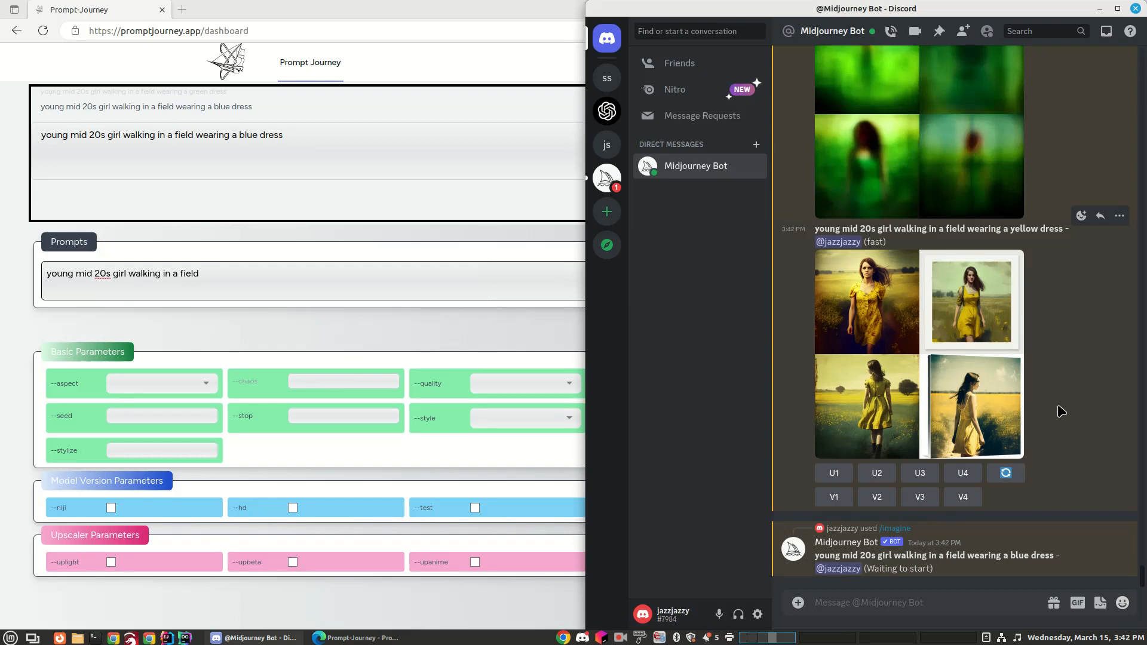
pyautogui.scroll(5, 1058, 407)
pyautogui.scroll(2, 1052, 393)
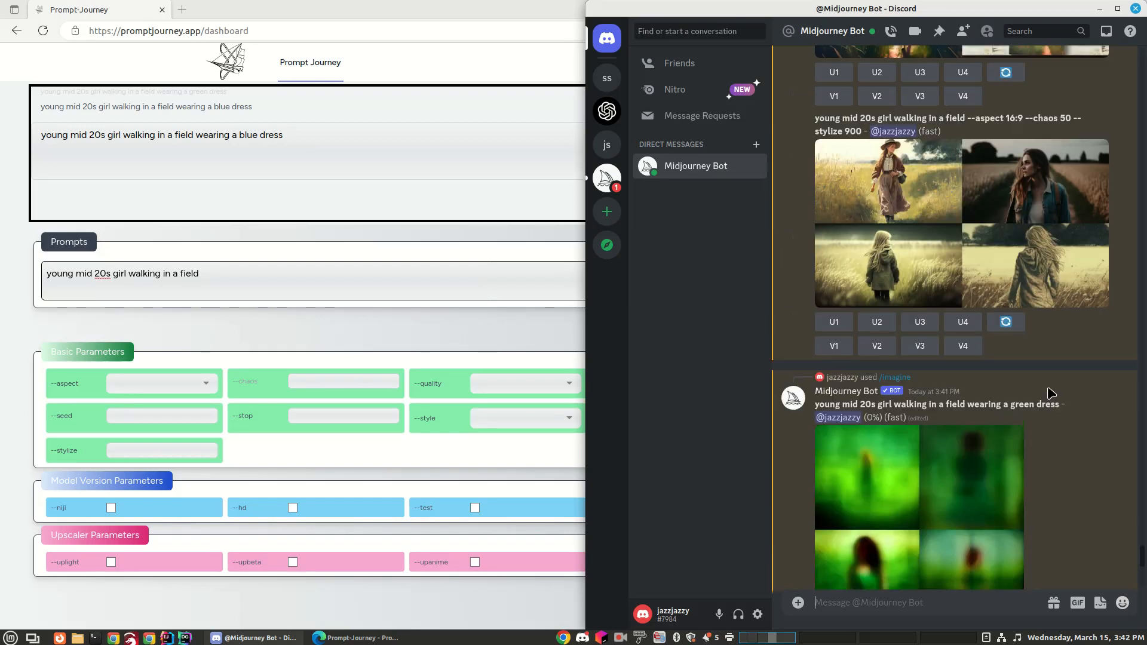
# - Return to Prompt Journey and try swapping the blue dress suffix for the green one, then restore the blue one
pyautogui.click(365, 258)
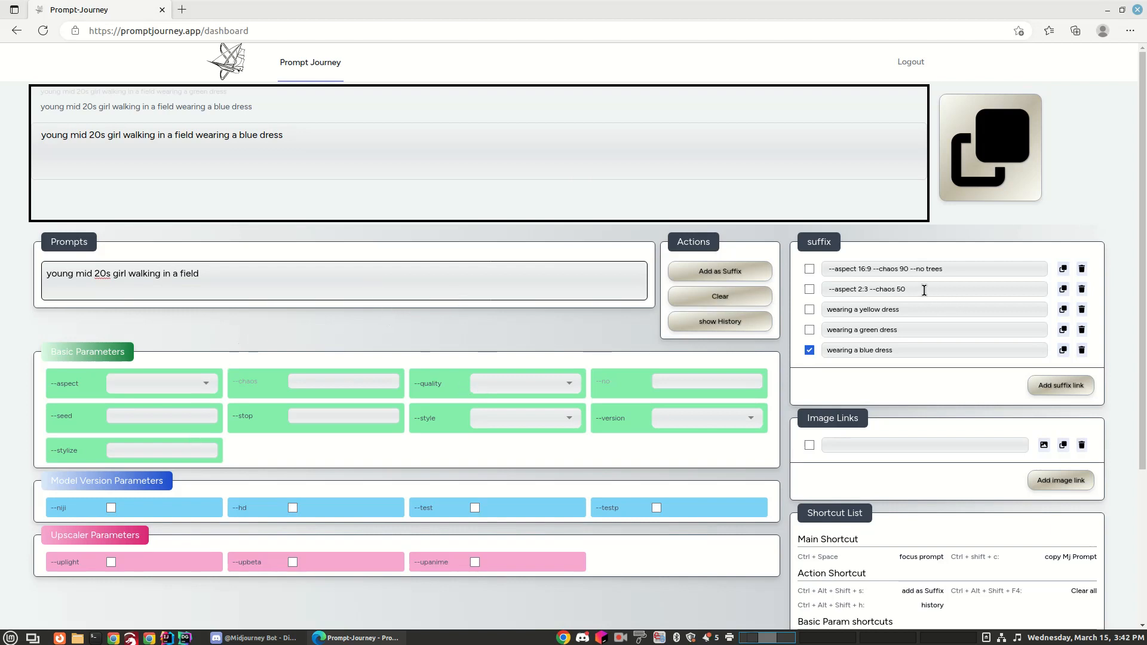
pyautogui.click(809, 330)
pyautogui.click(809, 350)
pyautogui.click(809, 329)
pyautogui.click(809, 351)
# - Try the copied "--aspect 16:9 --chaos 90 --no trees" suffix as the new_value of Discord's /prefer suffix command, and undo the paste
pyautogui.click(1063, 270)
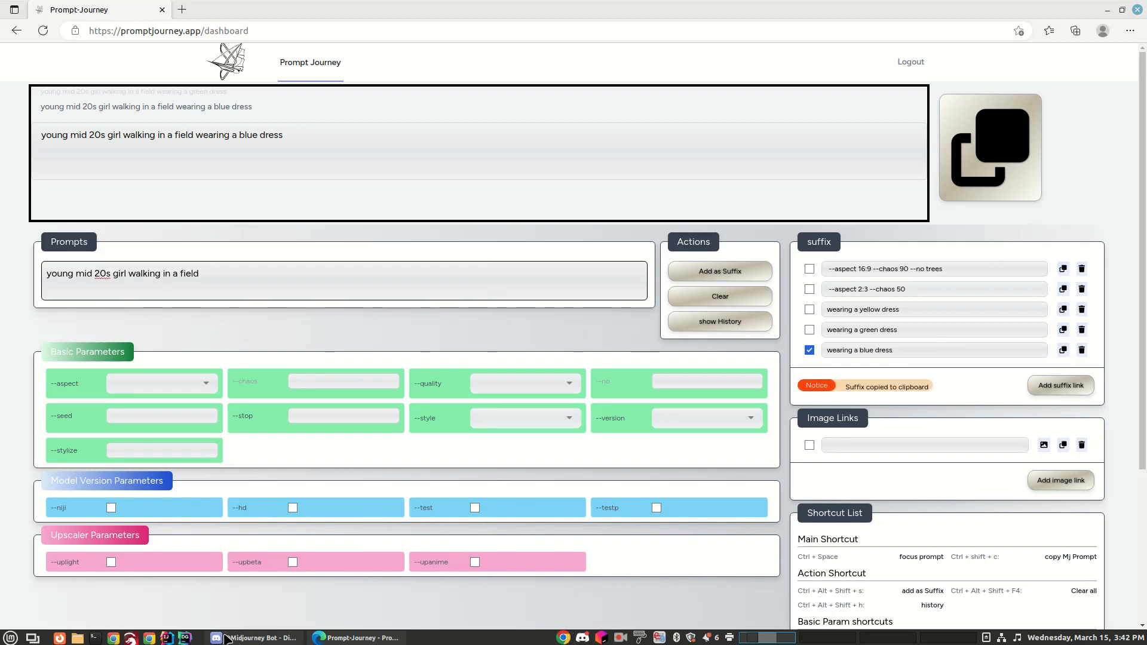
pyautogui.click(254, 638)
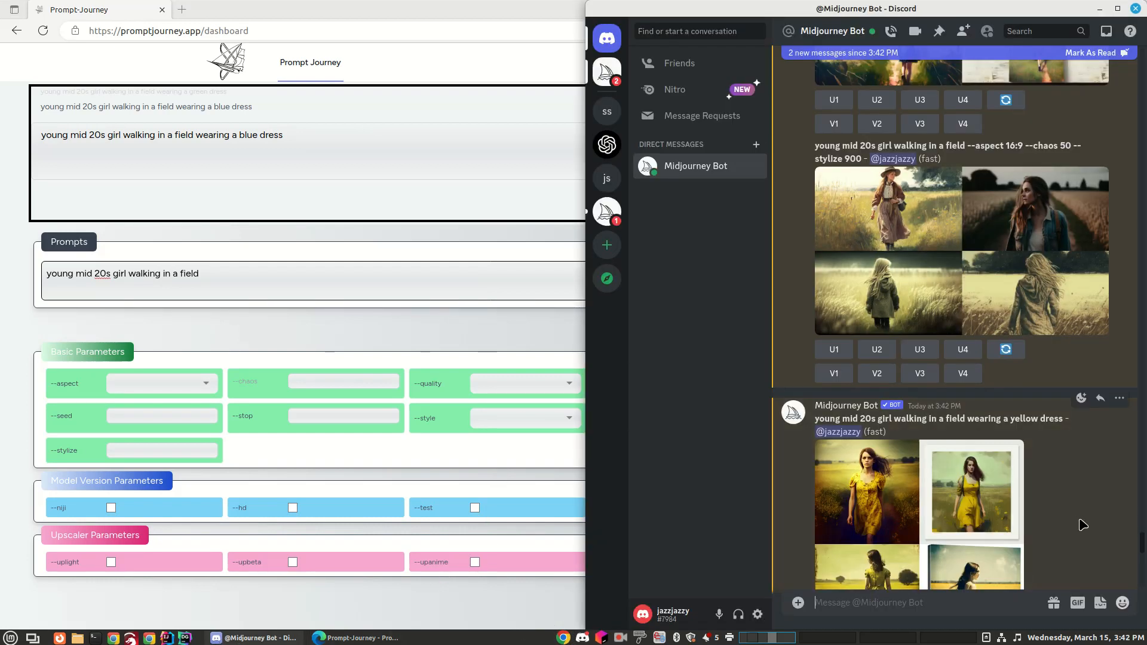
pyautogui.click(871, 613)
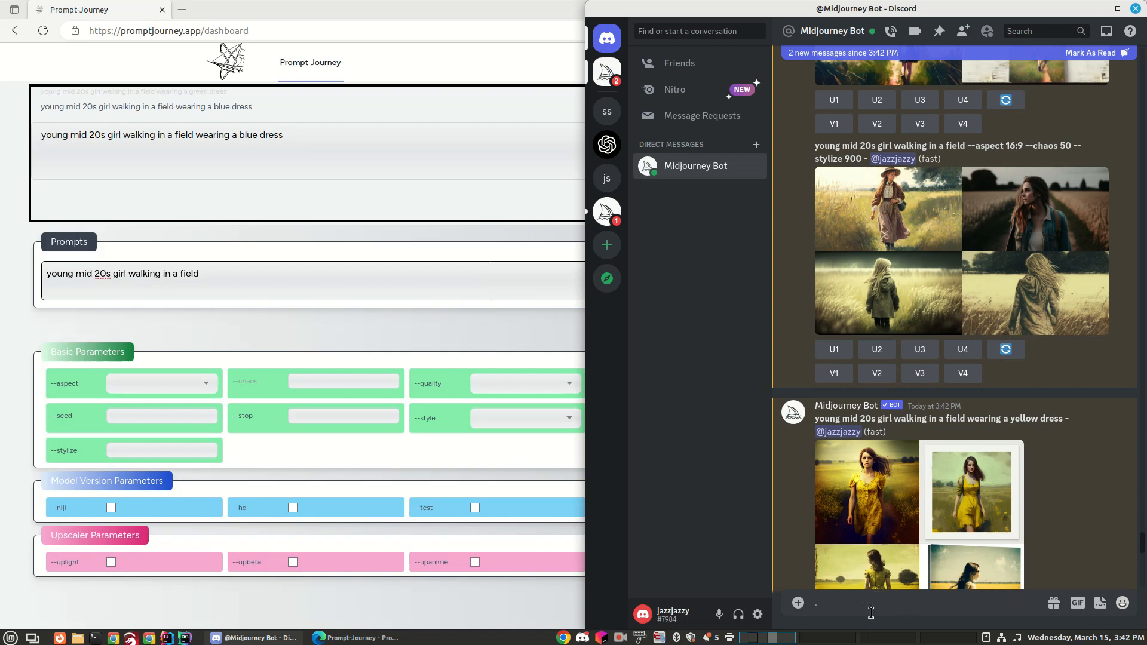
pyautogui.write('/p')
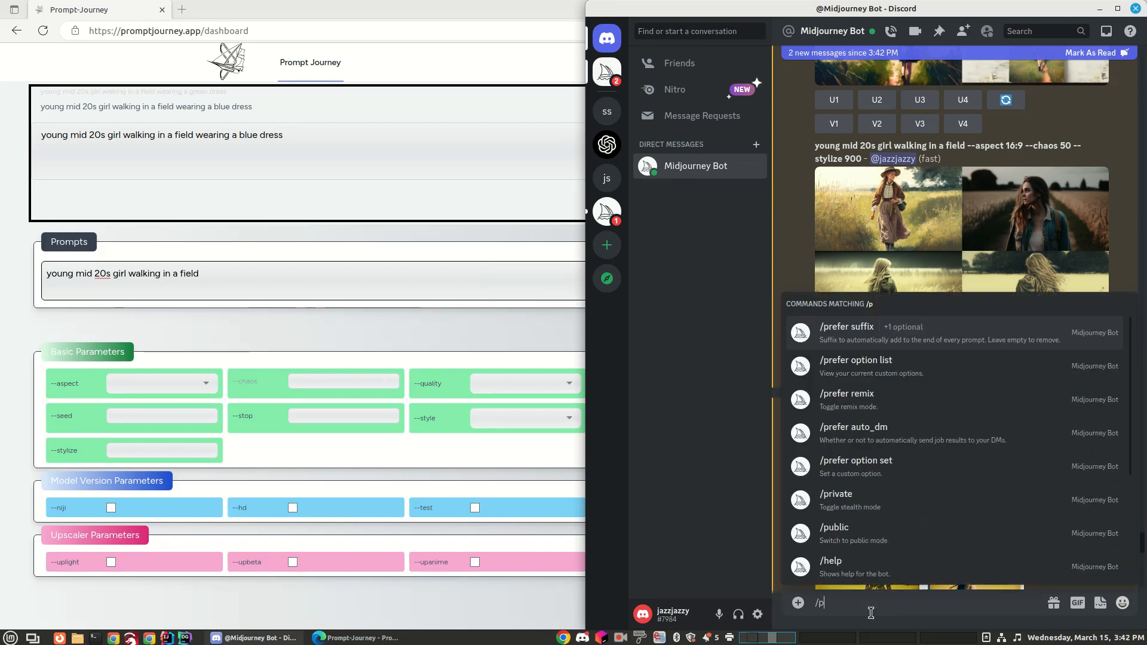
pyautogui.press('Tab')
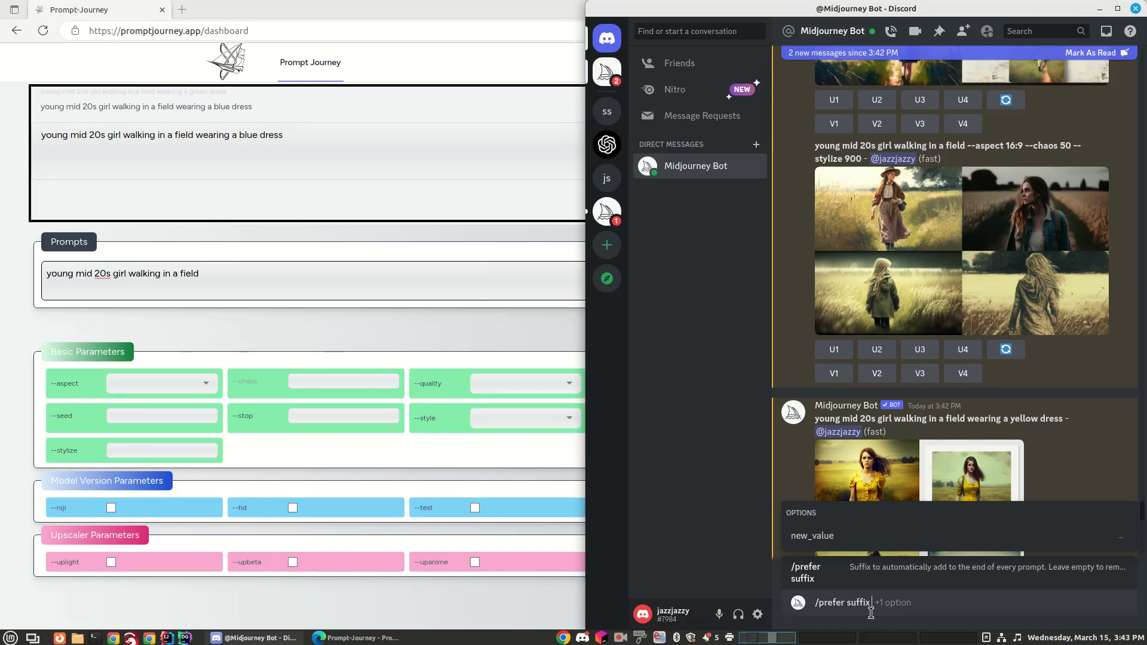
pyautogui.hotkey('ctrl', 'v')
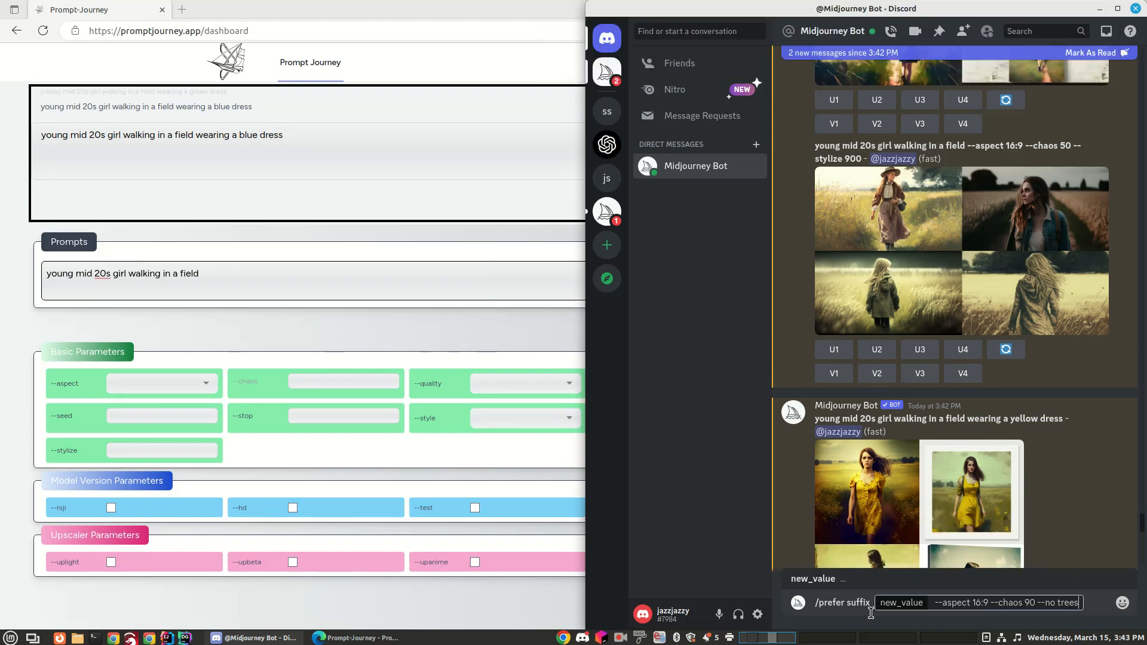
pyautogui.hotkey('ctrl', 'z')
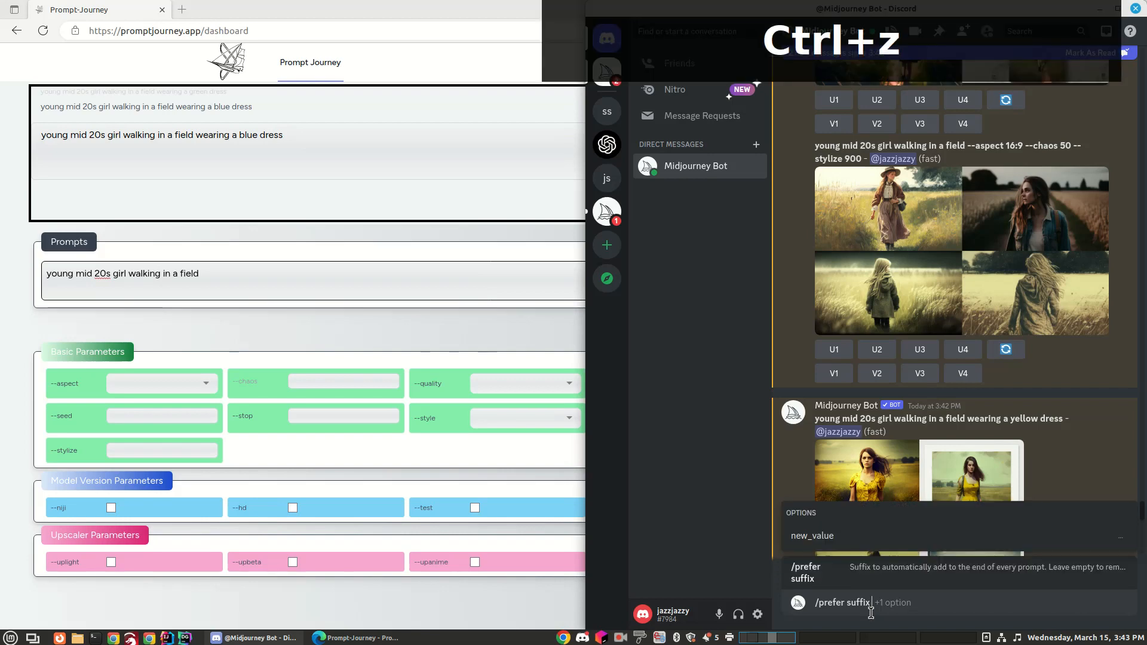
# - Copy the first green dress image's address and enter it as the first image link in Prompt Journey (375cc477-80df-4782-bdac-dda6222e90d9.png)
pyautogui.click(473, 8)
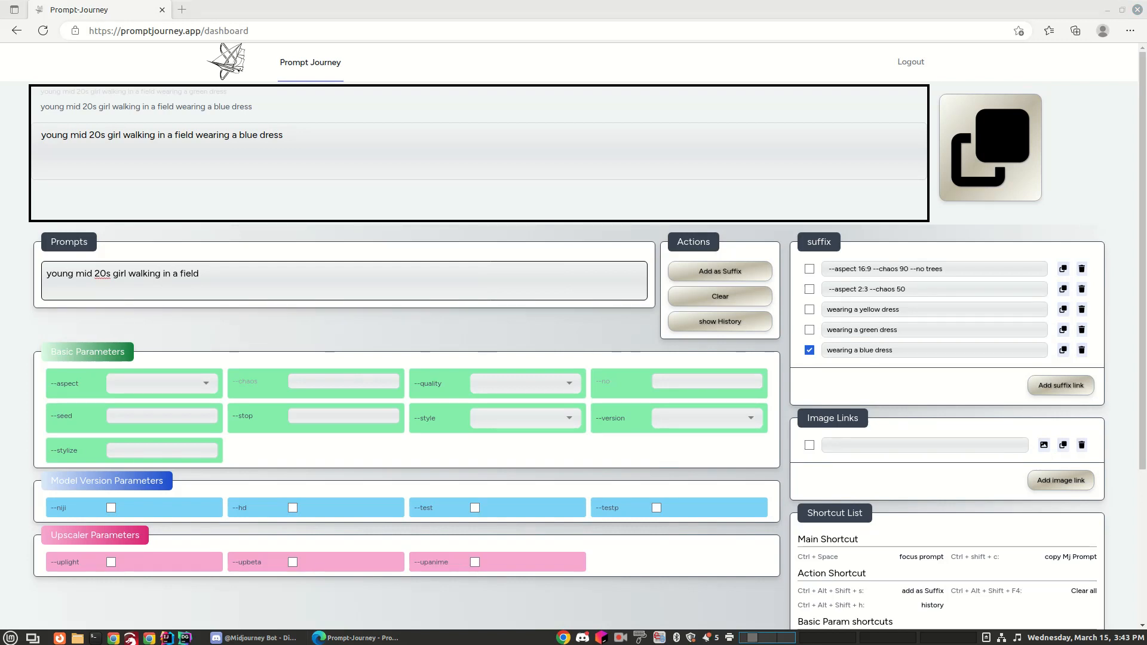
pyautogui.hotkey('ctrl', 'c')
pyautogui.click(844, 445)
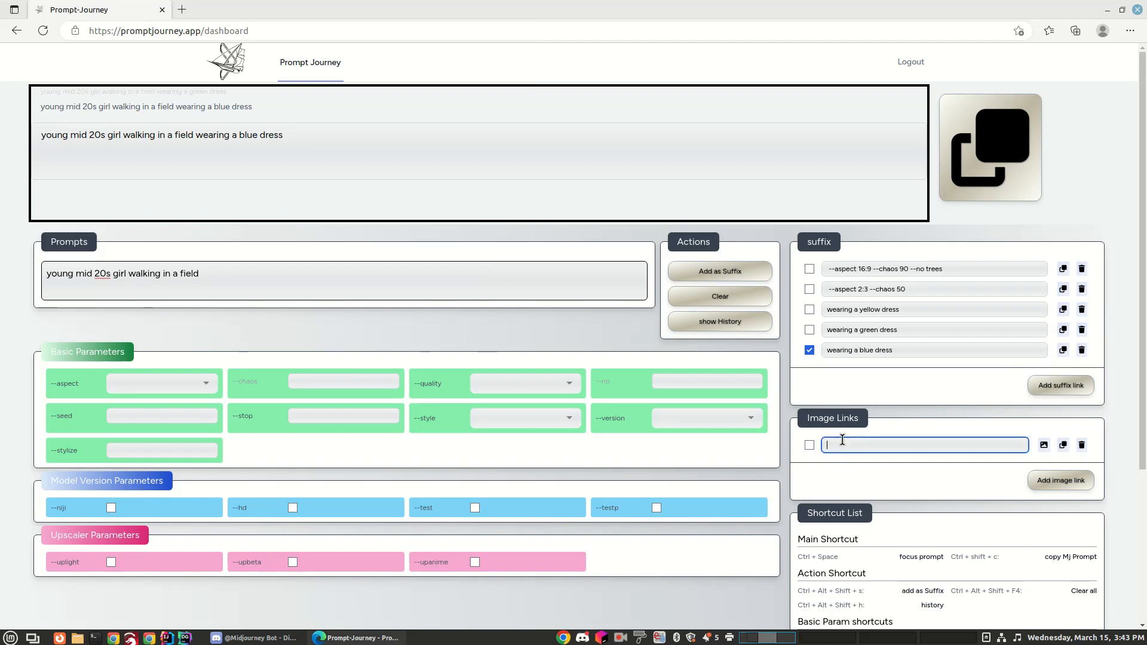
pyautogui.hotkey('ctrl', 'v')
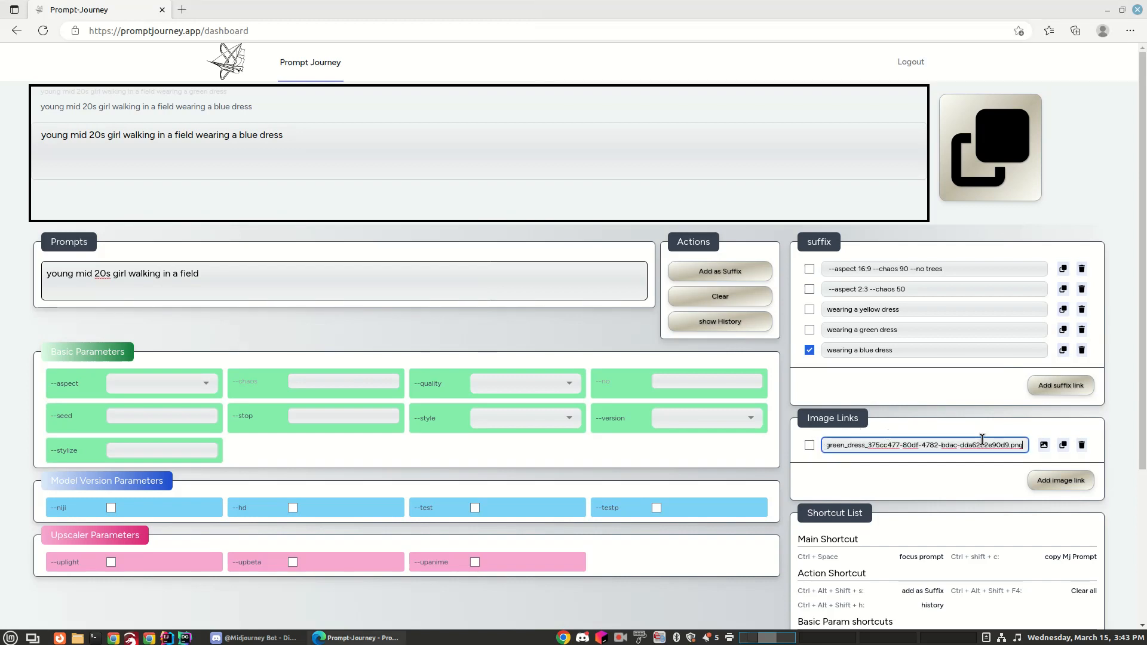
# - Add a second image link and fill it with the copied address of the green dress image 9f73b7b3-c752-4372-a101-ad2a15857296.png
pyautogui.click(1051, 480)
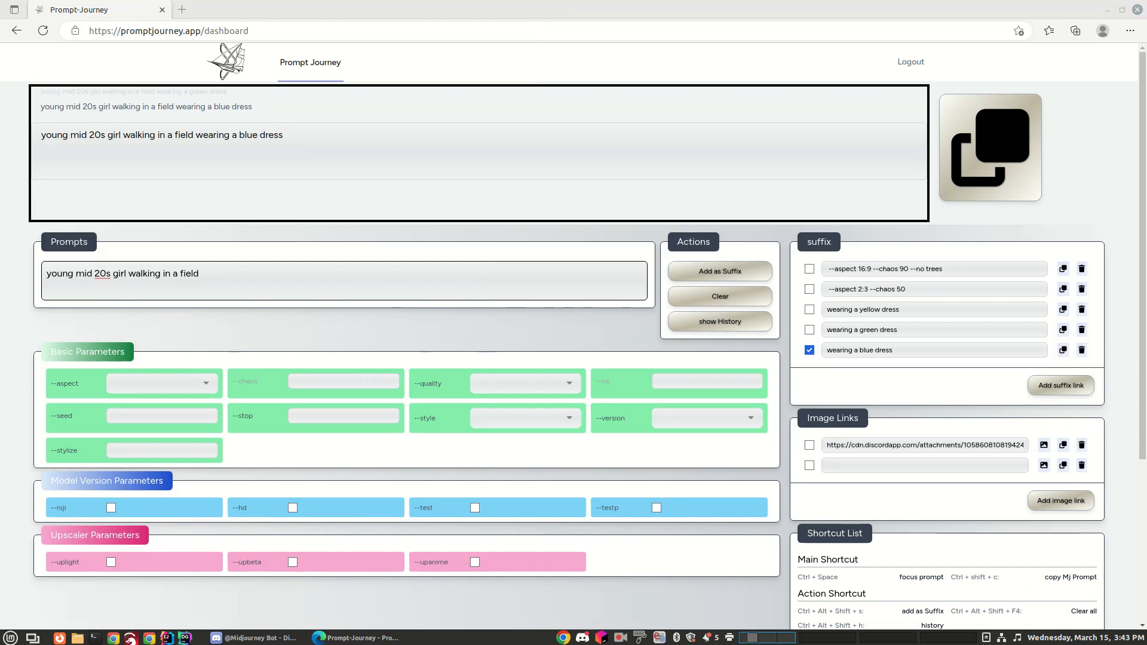
pyautogui.hotkey('ctrl', 'c')
pyautogui.click(863, 463)
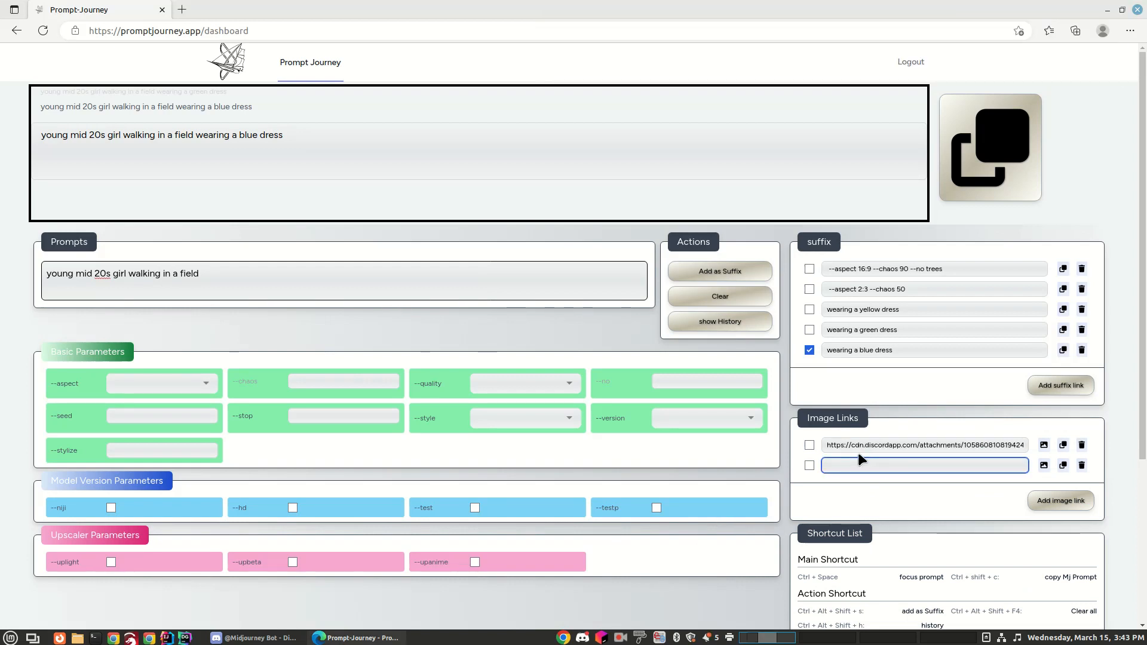
pyautogui.hotkey('ctrl', 'v')
# - Add a third image link holding the copied address of the green dress image b862c076-155e-495b-9db4-db5887dafcad.png
pyautogui.click(1069, 500)
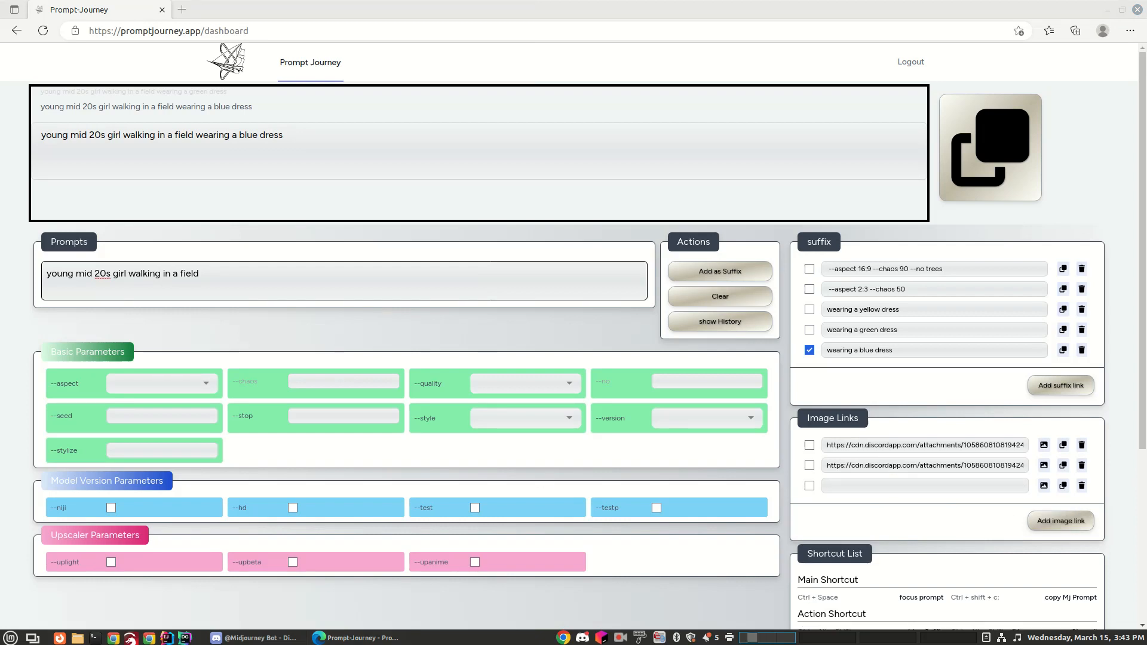
pyautogui.hotkey('ctrl', 'c')
pyautogui.click(947, 487)
pyautogui.hotkey('ctrl', 'v')
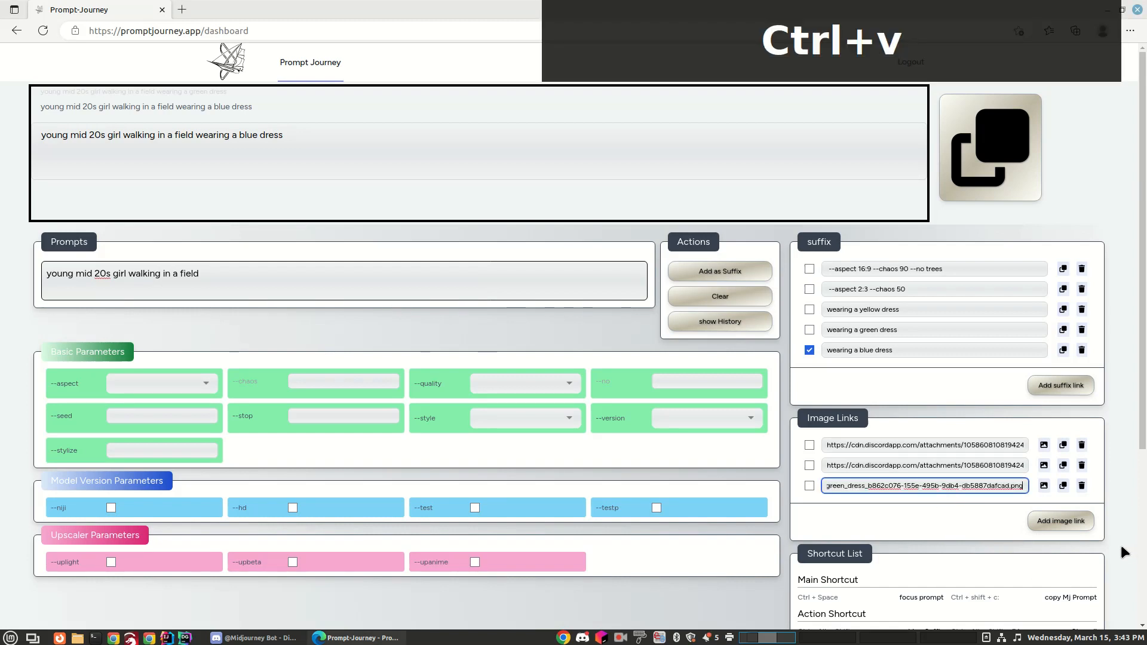
# - Add a fourth image link and paste another copied Discord image address into it
pyautogui.click(1076, 521)
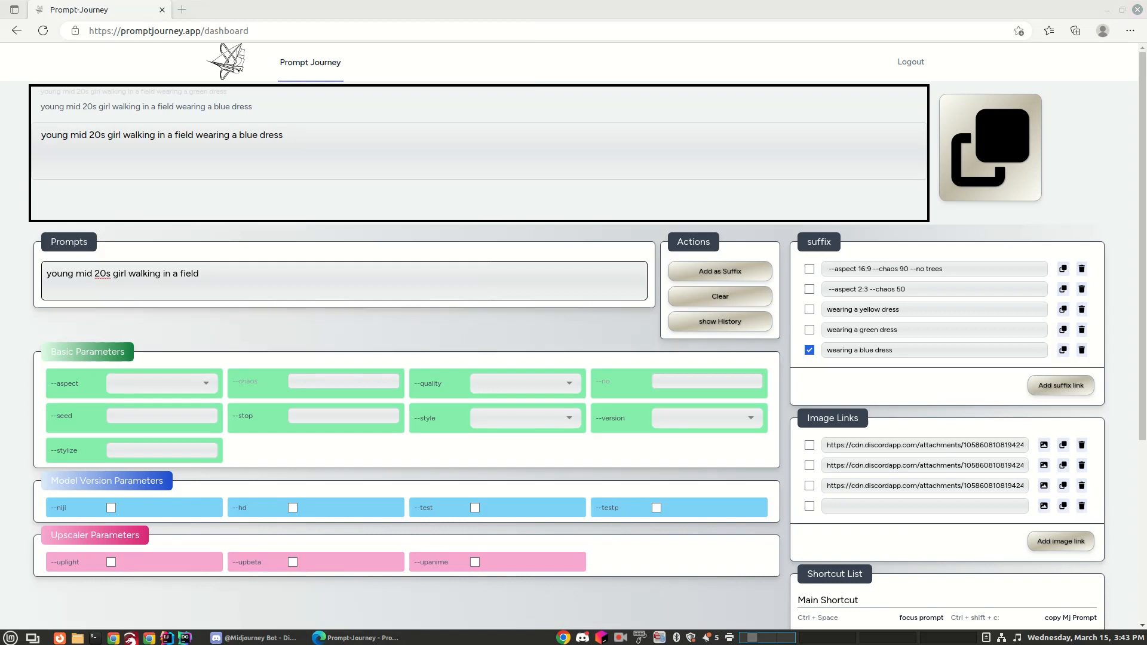
pyautogui.hotkey('ctrl', 'c')
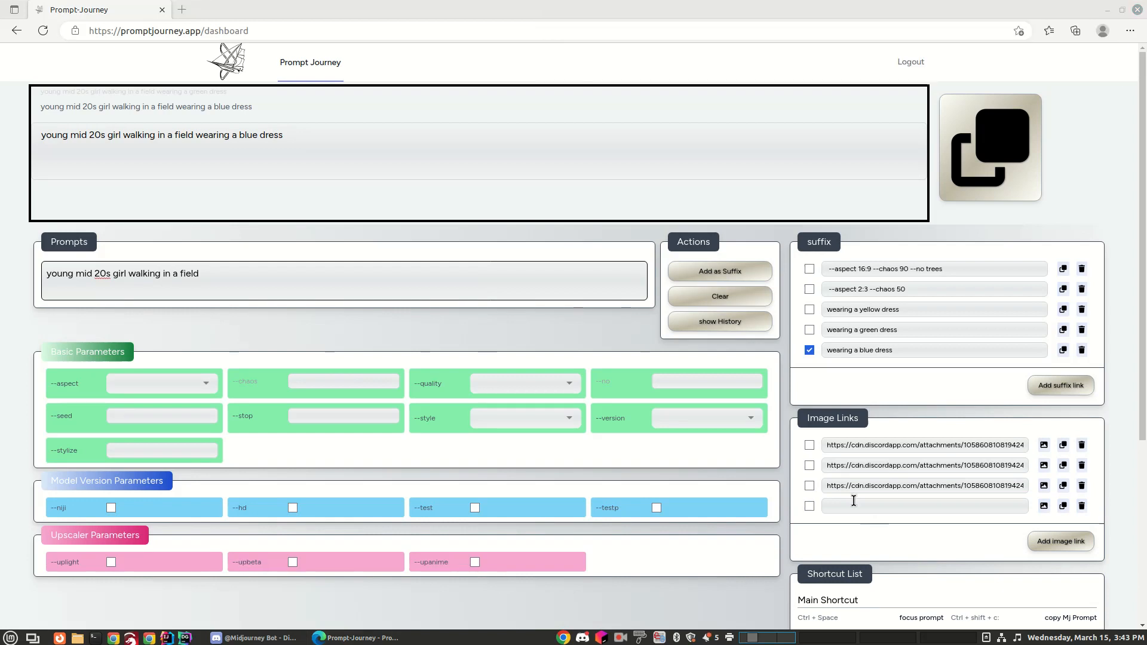
pyautogui.click(842, 507)
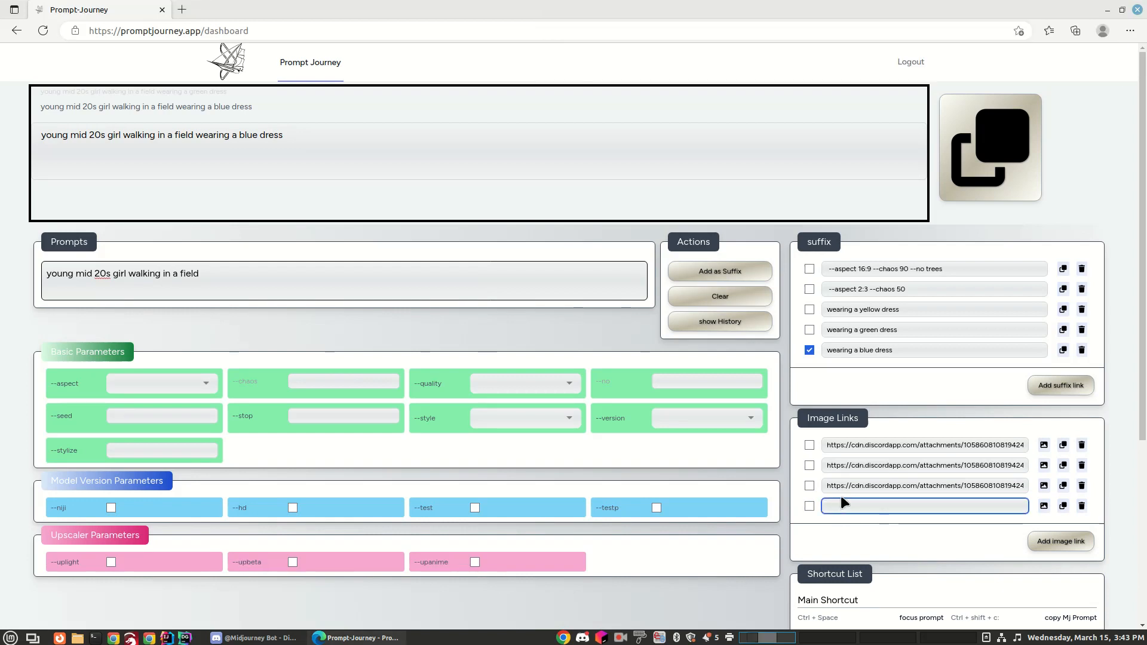
pyautogui.hotkey('ctrl', 'v')
pyautogui.click(998, 524)
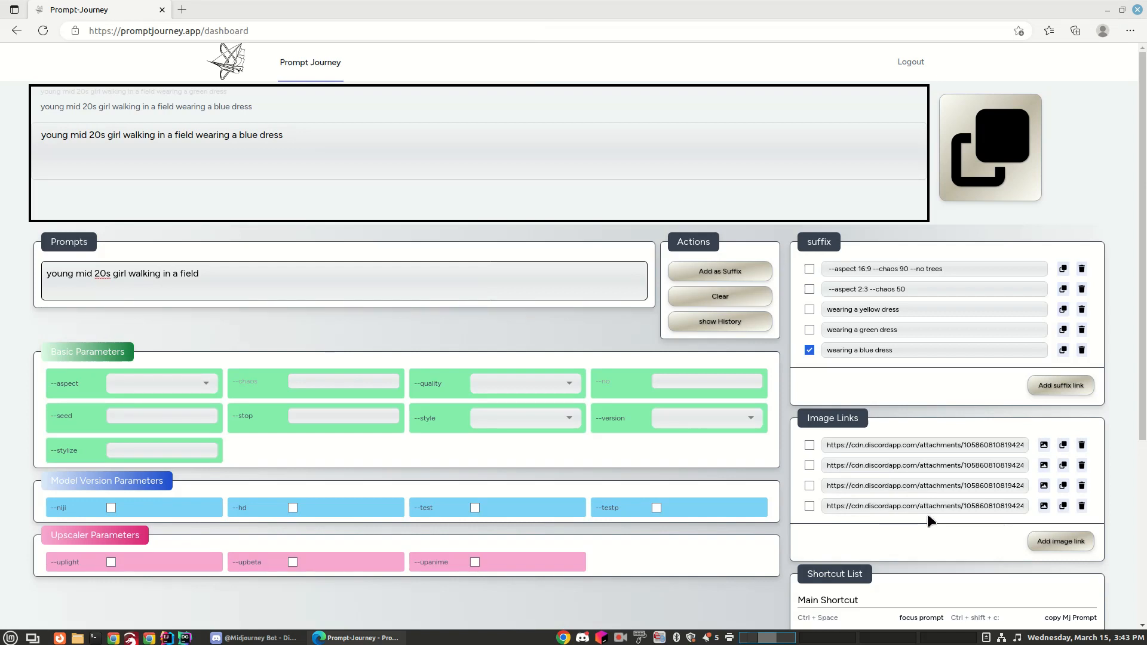
# - Include all four saved image links in the Midjourney prompt and check the end of the combined prompt
pyautogui.click(809, 446)
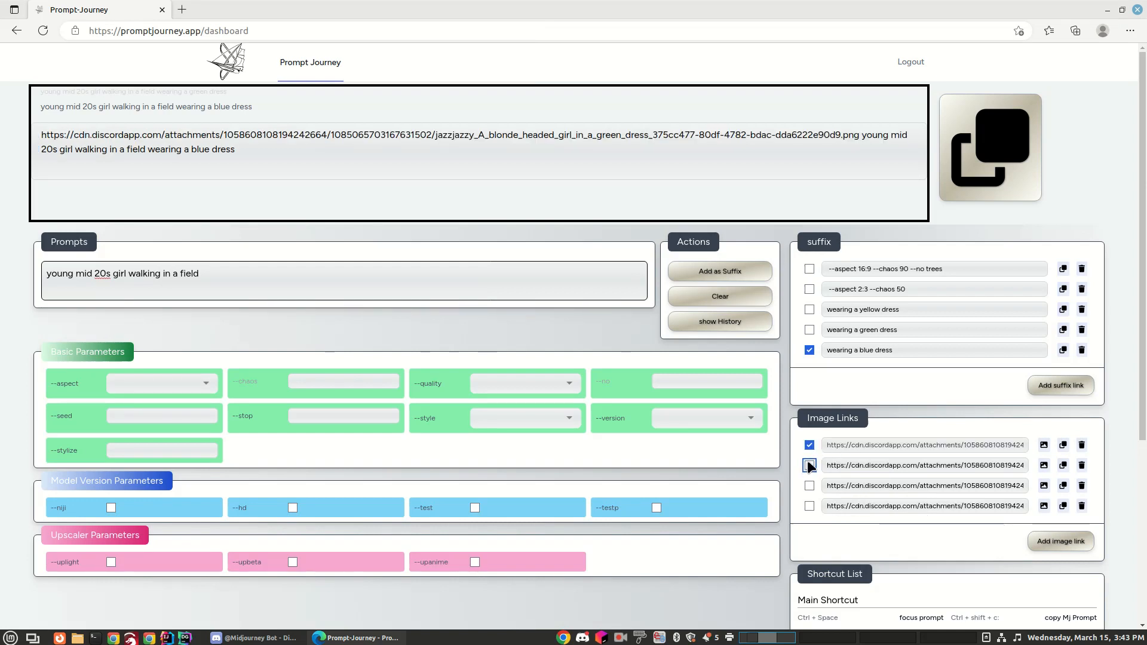
pyautogui.click(808, 465)
pyautogui.click(809, 487)
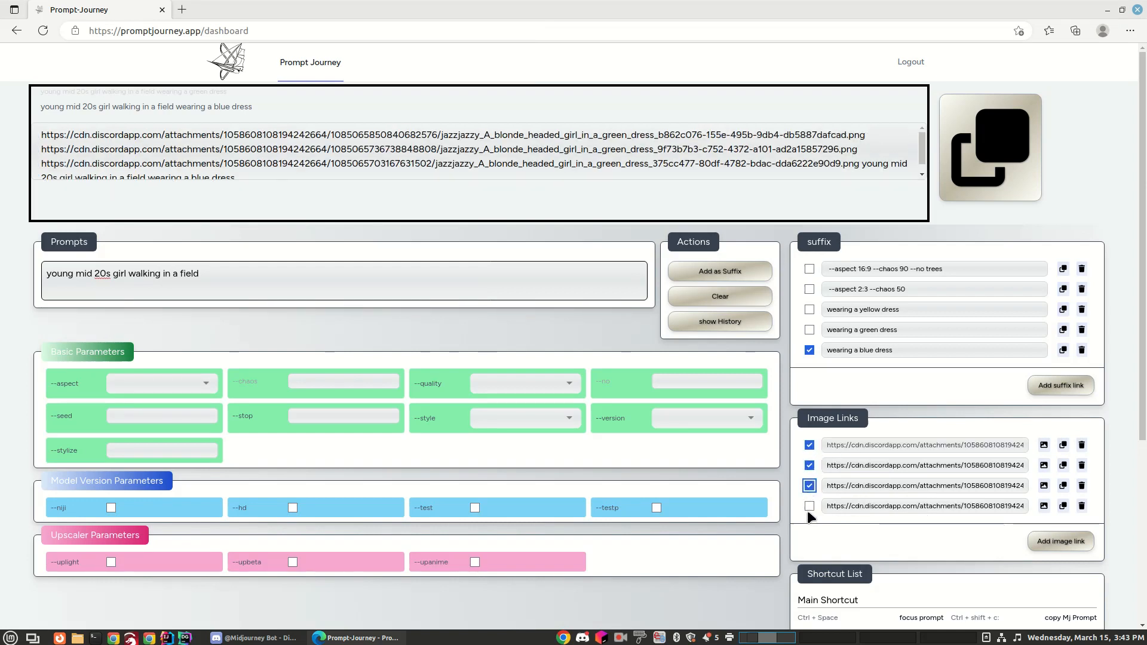
pyautogui.click(809, 506)
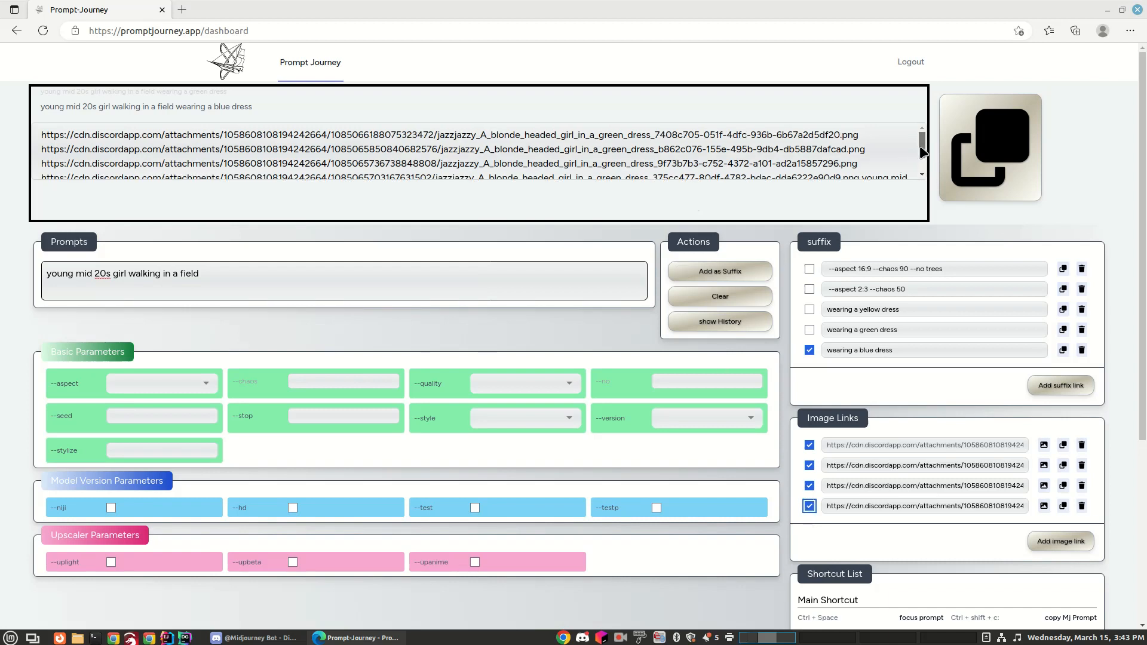
pyautogui.scroll(-2, 920, 150)
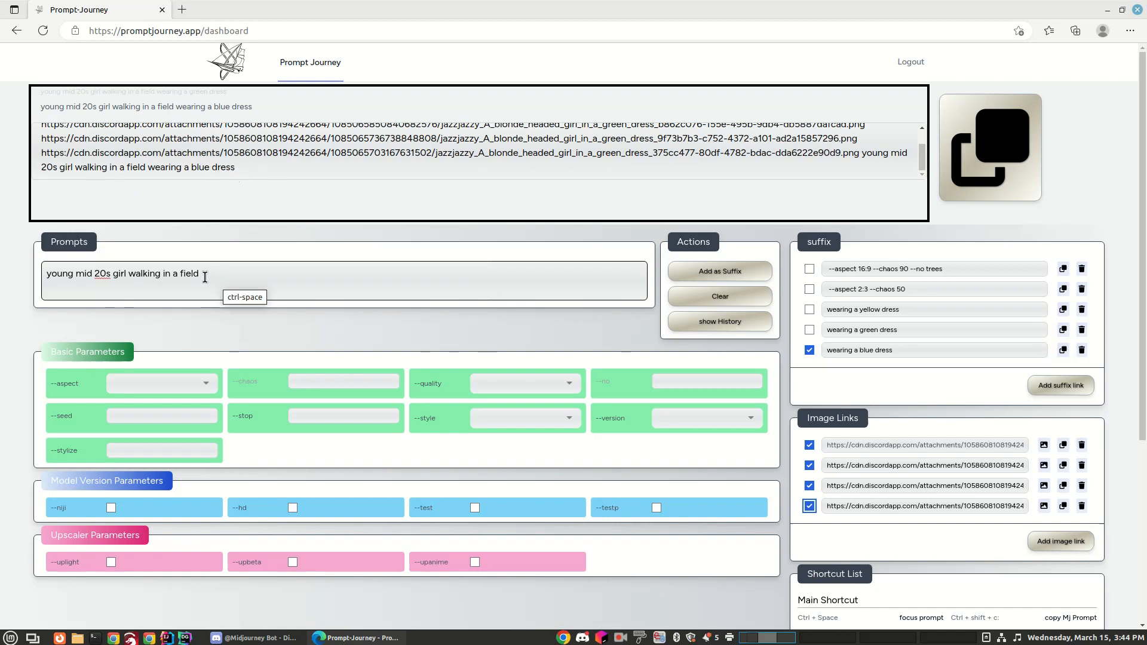
# - Swap the "wearing a blue dress" suffix for "wearing a yellow dress" and copy the full prompt
pyautogui.click(809, 350)
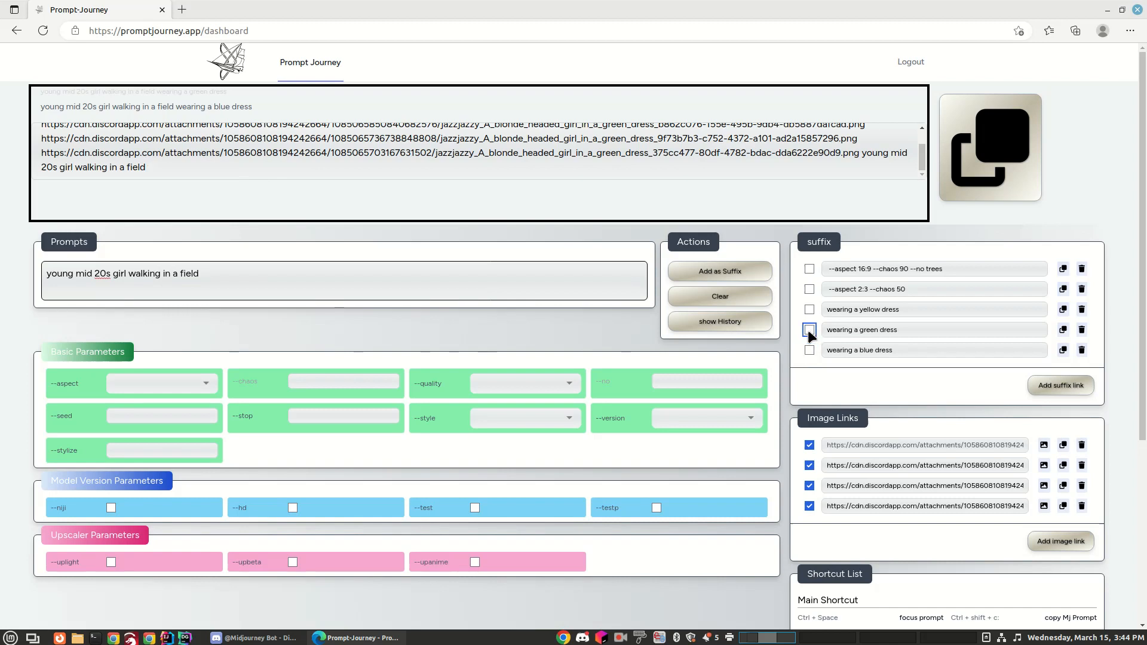
pyautogui.click(809, 330)
pyautogui.click(810, 309)
pyautogui.click(809, 330)
pyautogui.click(979, 151)
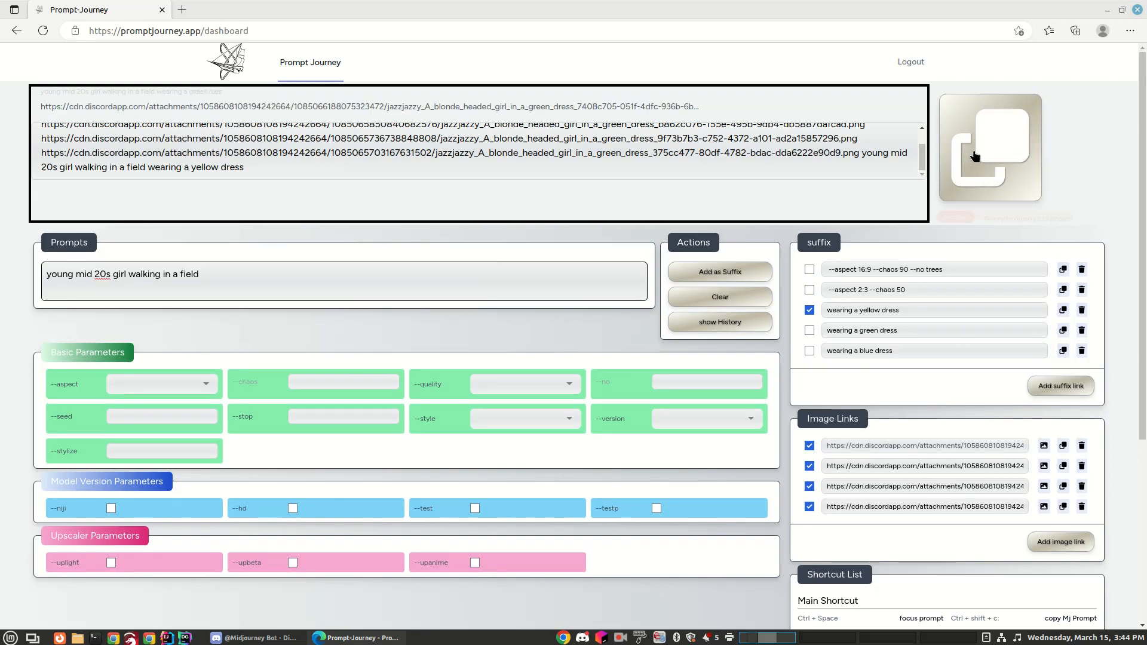
# - Switch to Discord, replace the unsent /prefer suffix command with the copied /imagine prompt, and send it to the Midjourney Bot
pyautogui.click(262, 638)
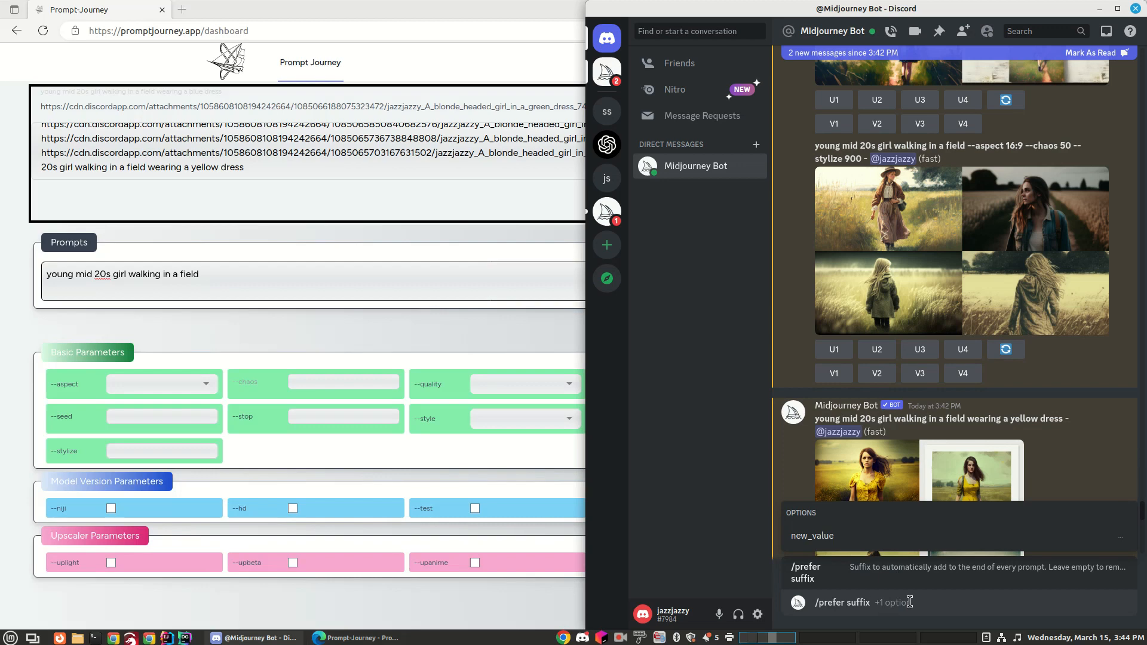
pyautogui.press('BackSpace')
pyautogui.press('BackSpace')
pyautogui.press('BackSpace')
pyautogui.press('BackSpace')
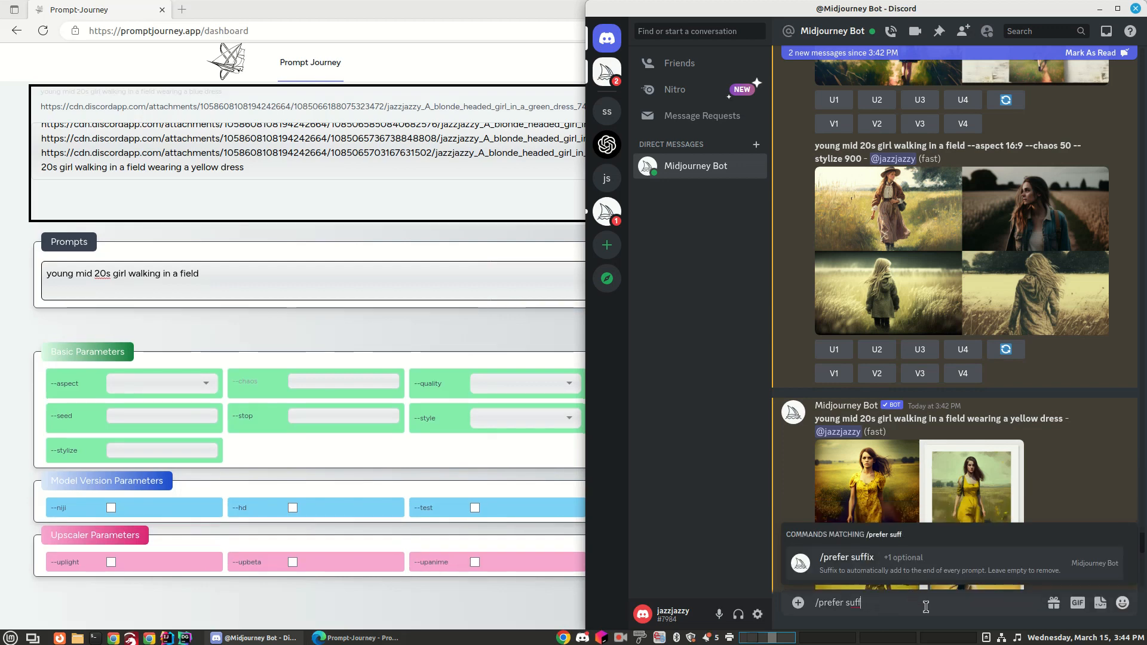
pyautogui.press('BackSpace')
pyautogui.press('BackSpace')
pyautogui.press('BackSpace')
pyautogui.press('BackSpace')
pyautogui.press('BackSpace')
pyautogui.press('BackSpace')
pyautogui.press('BackSpace')
pyautogui.press('BackSpace')
pyautogui.press('BackSpace')
pyautogui.press('BackSpace')
pyautogui.press('BackSpace')
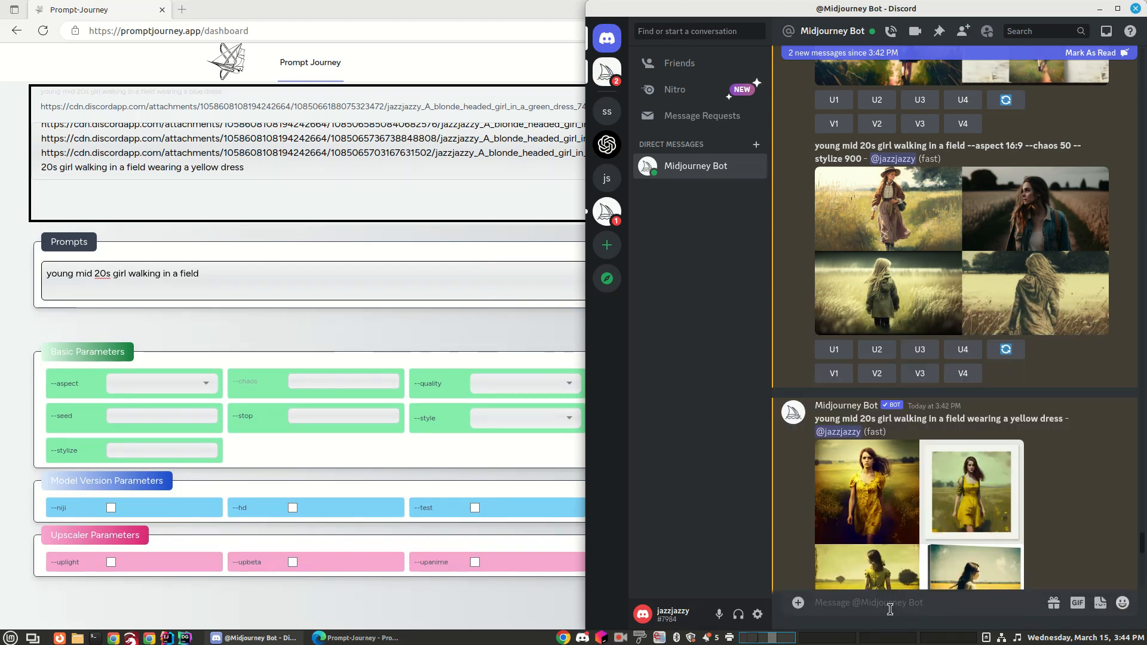
pyautogui.hotkey('ctrl', 'v')
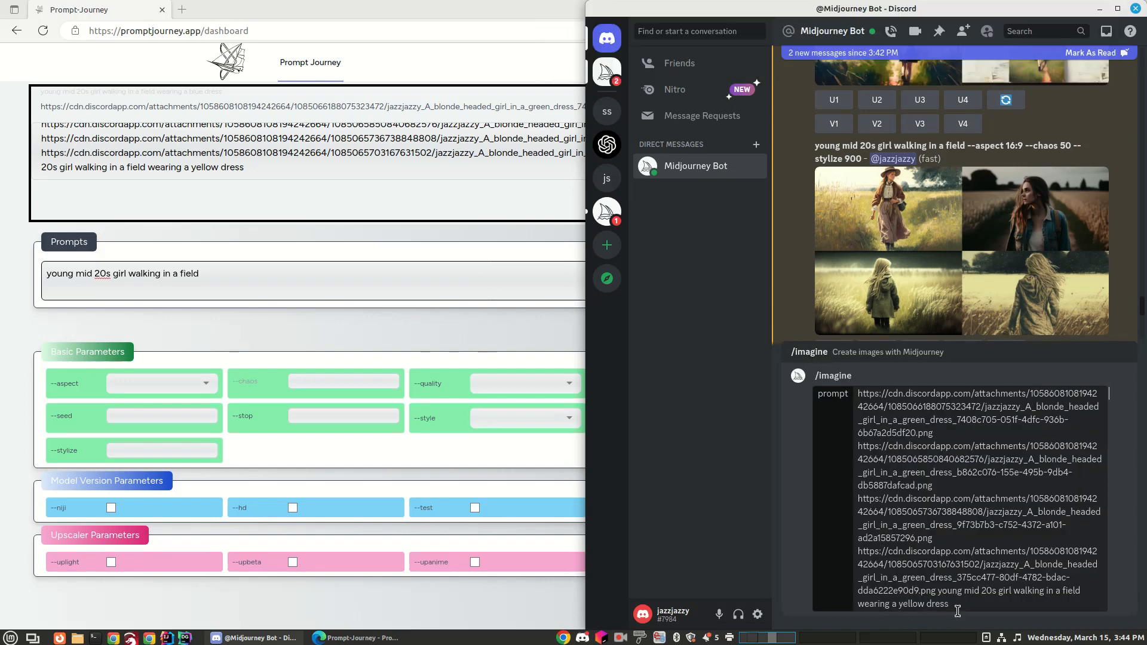
pyautogui.press('Return')
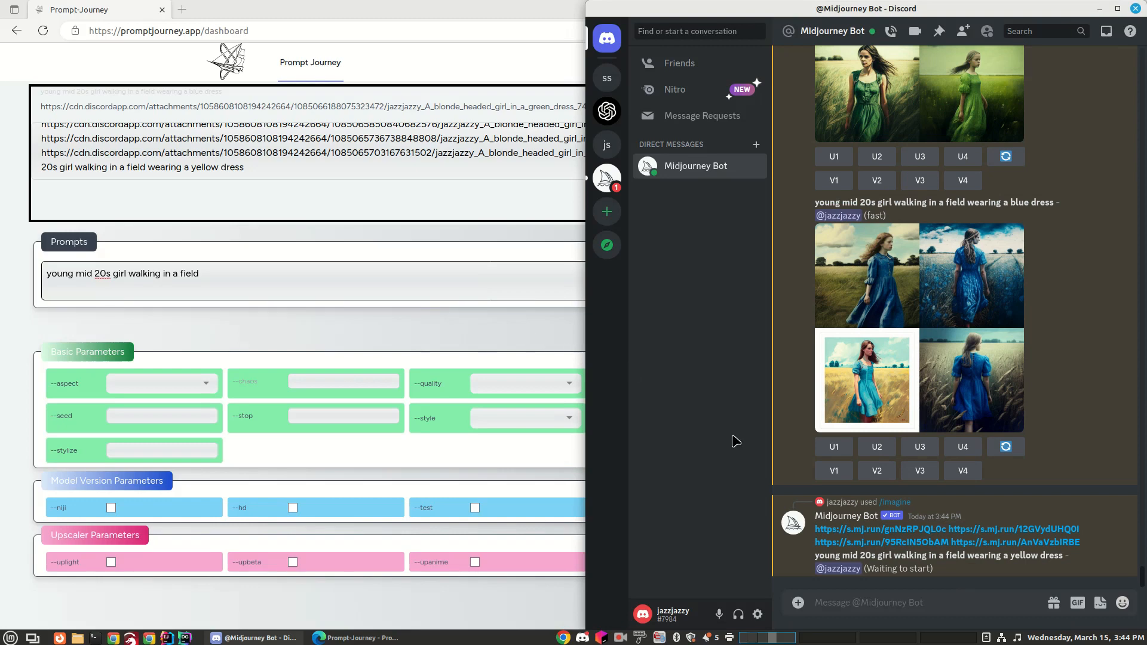
pyautogui.moveTo(212, 267); pyautogui.dragTo(15, 273)
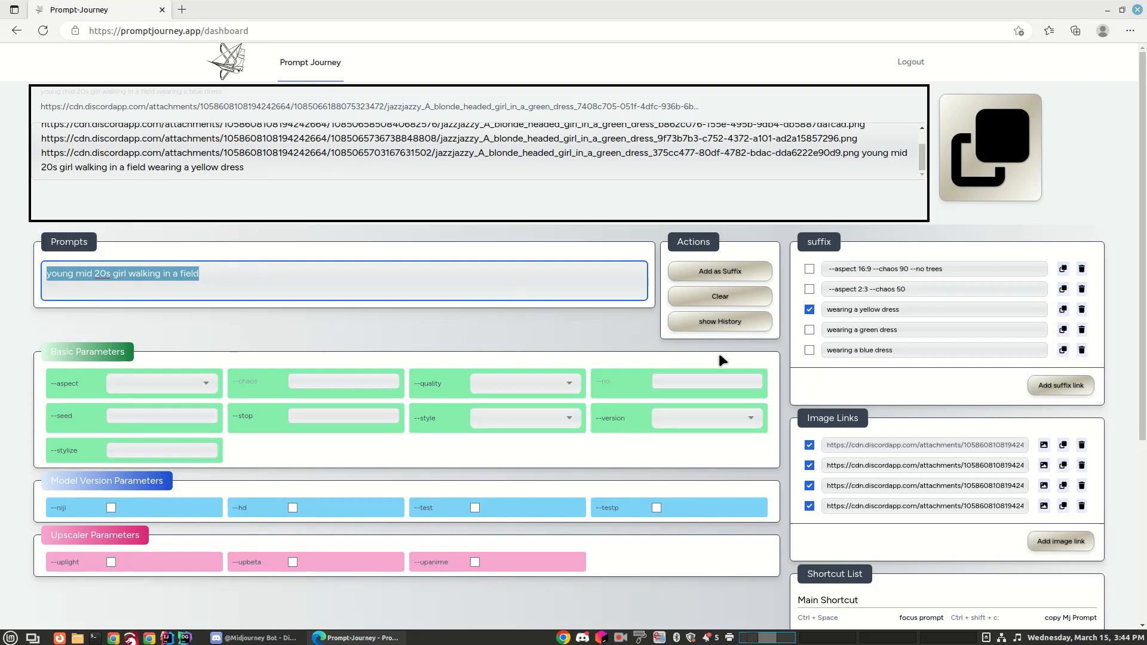
pyautogui.scroll(-3, 987, 417)
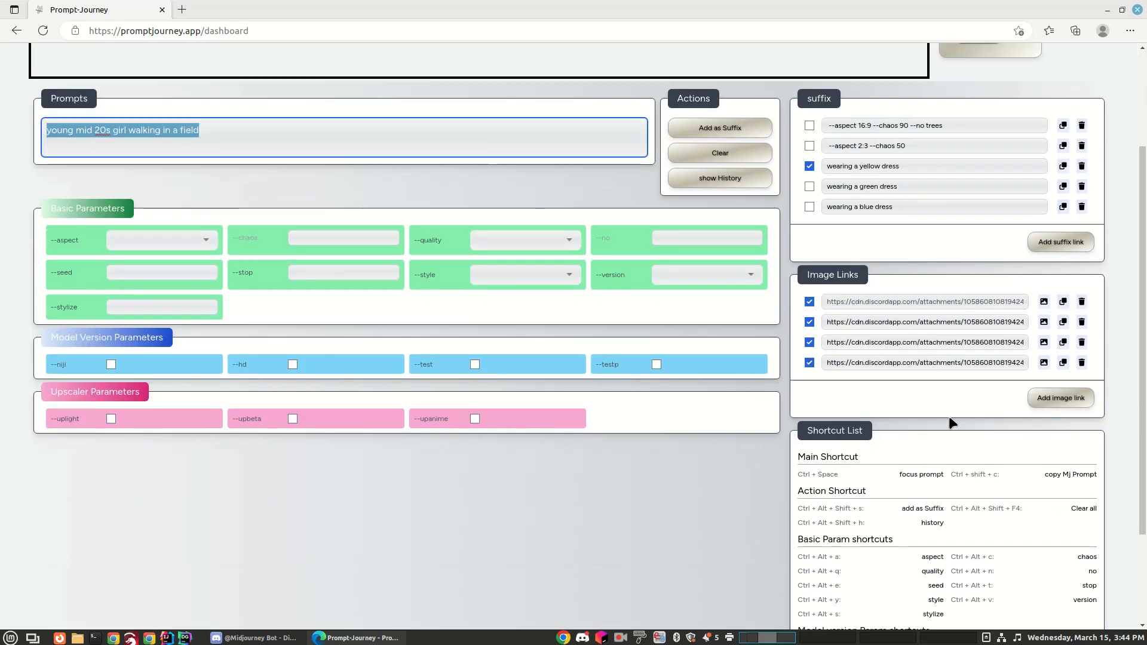
pyautogui.scroll(3, 923, 376)
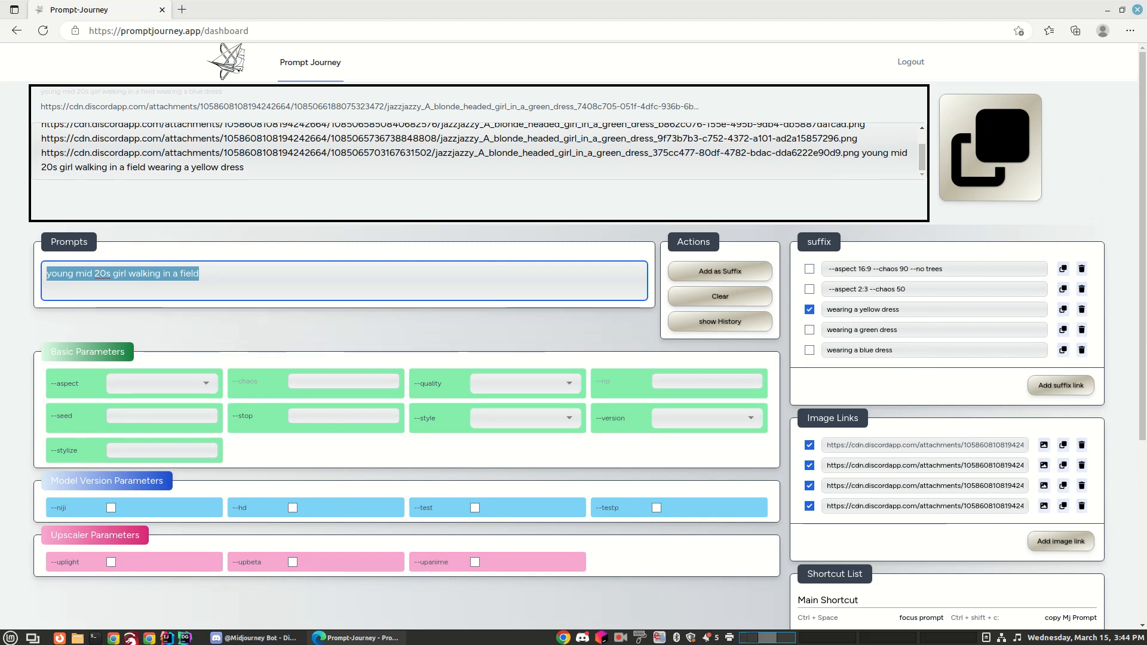
pyautogui.moveTo(355, 638)
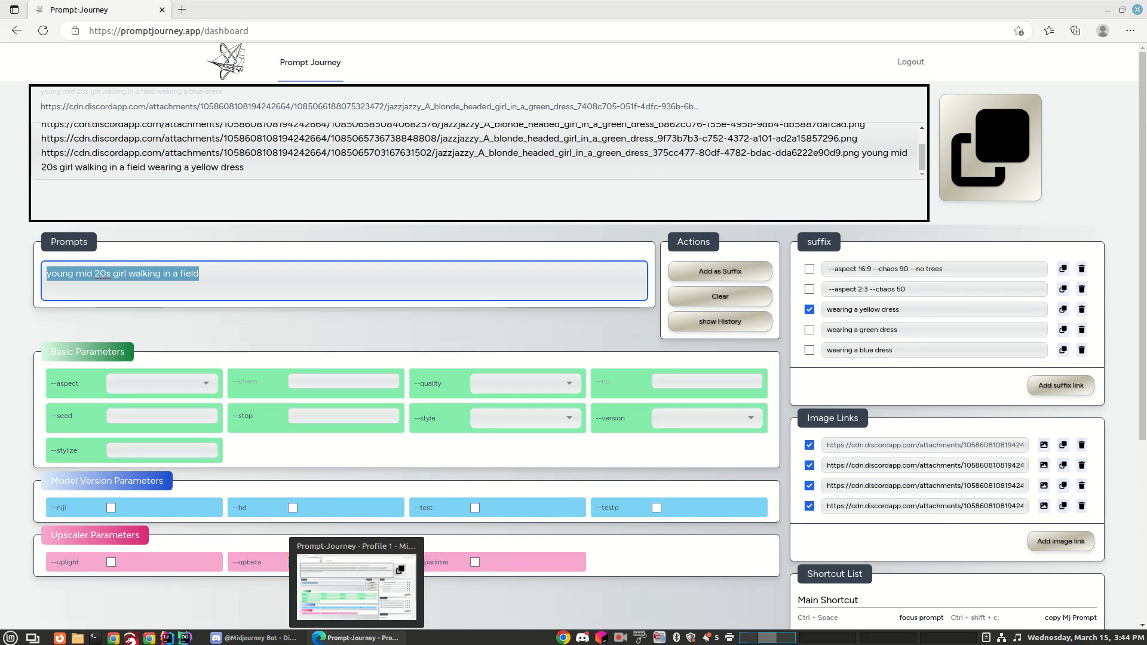